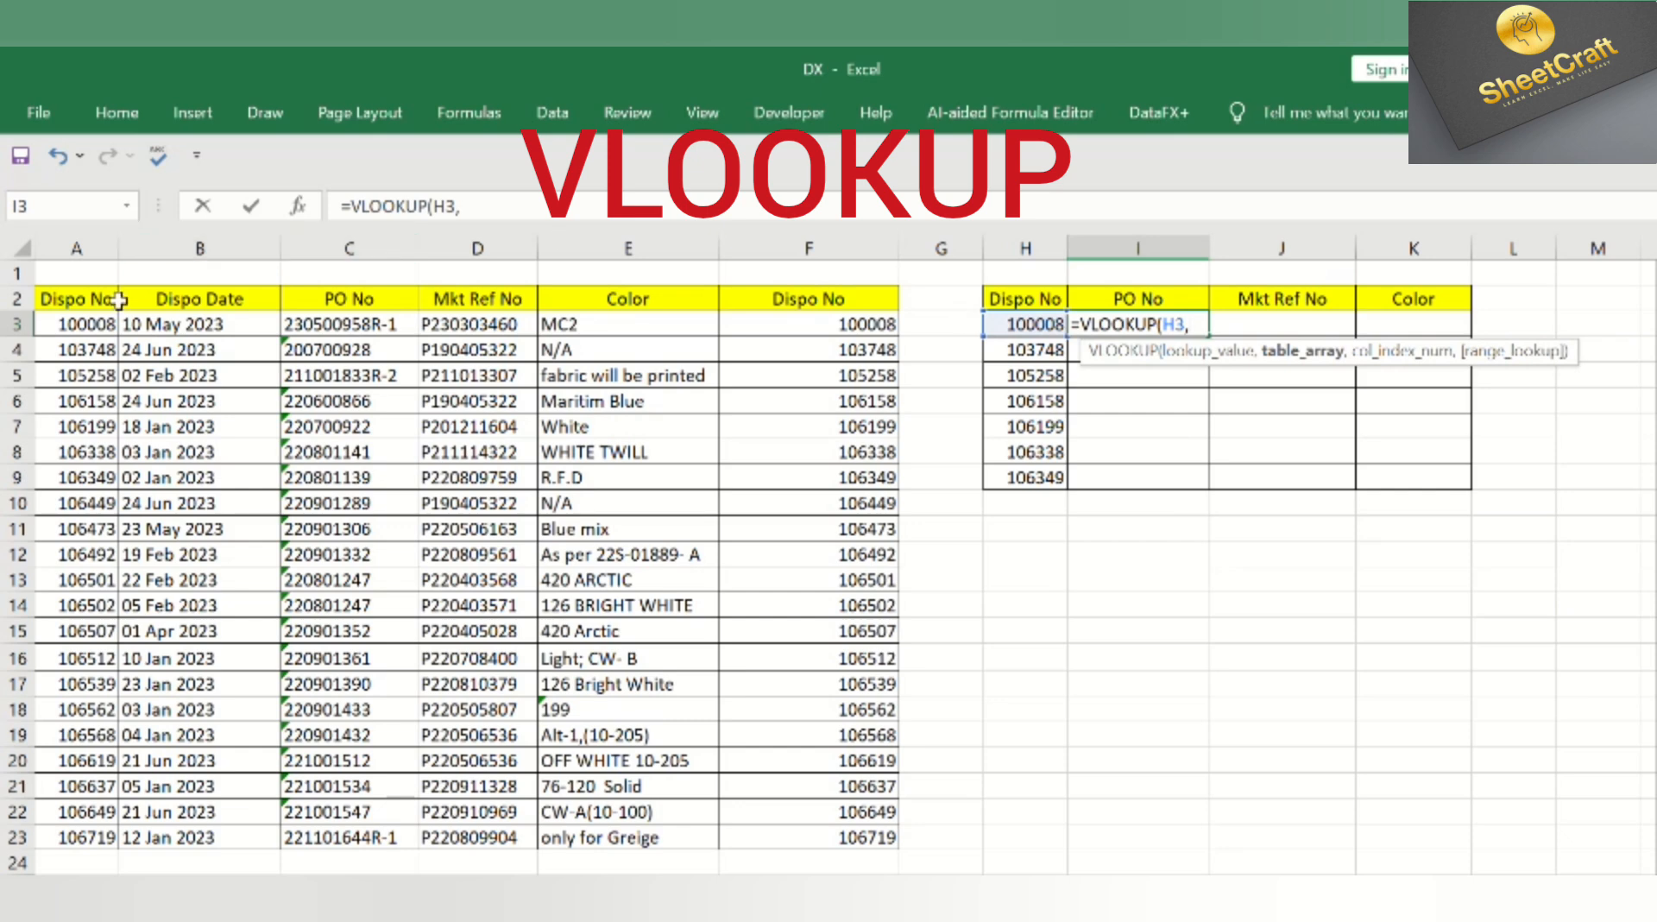
Complete the PO No formula in I3 as =VLOOKUP(H3,A2:F23,3,TRUE) and fill it down to I9
{"action": "left_click_drag", "start_coordinate": [88, 298], "coordinate": [809, 835]}
{"action": "type", "text": ","}
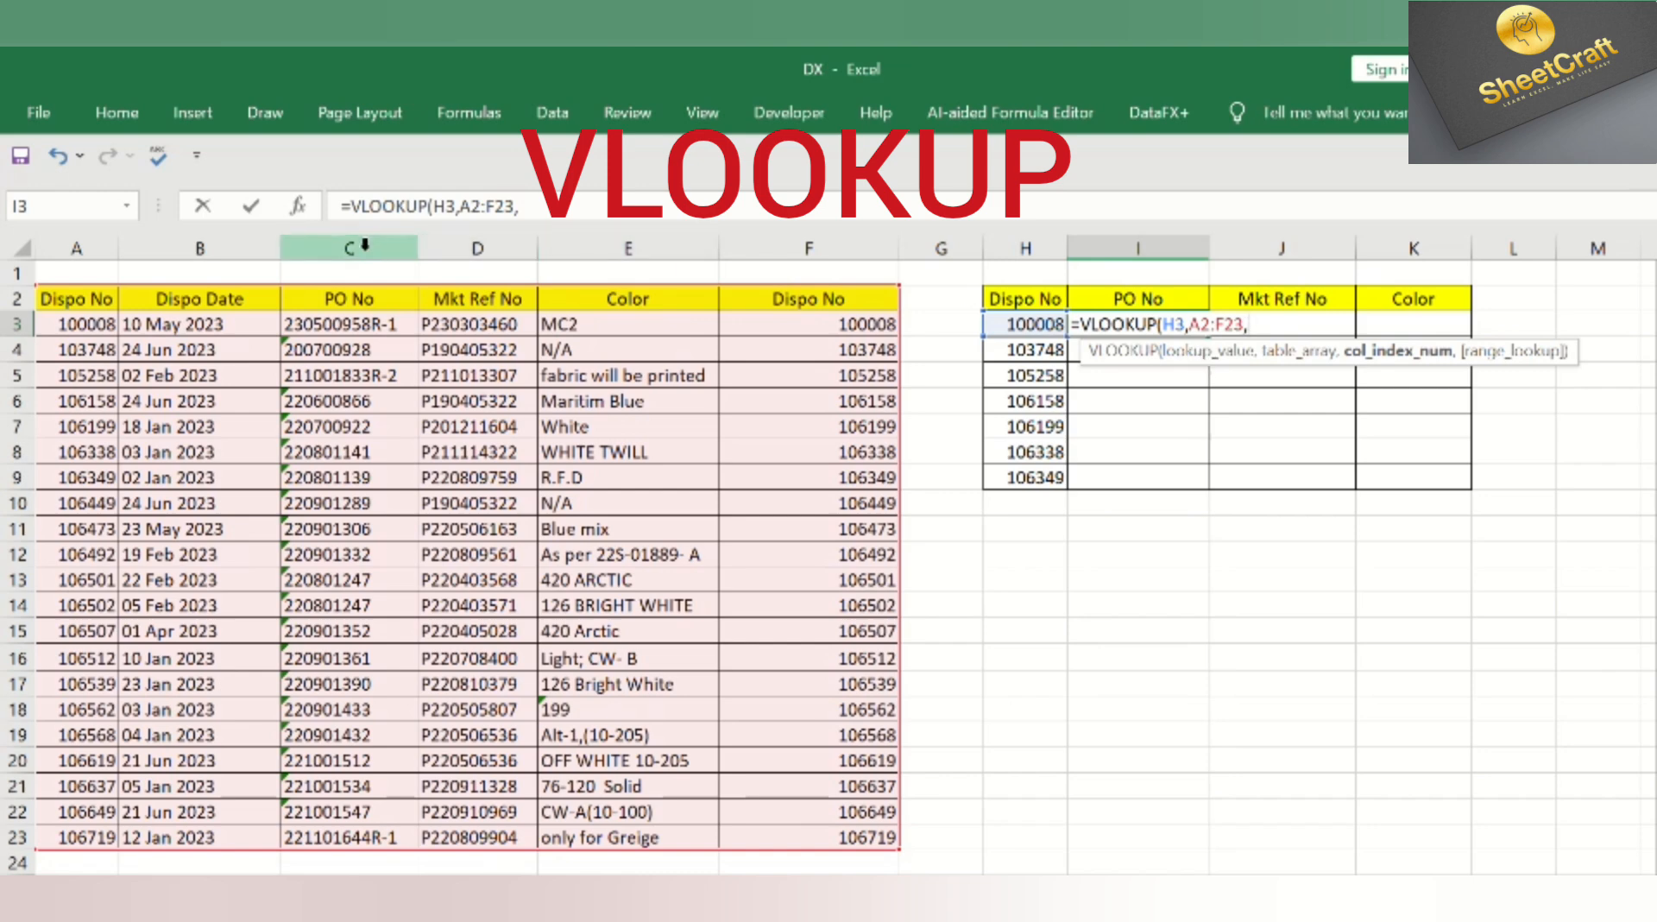
{"action": "type", "text": "3,"}
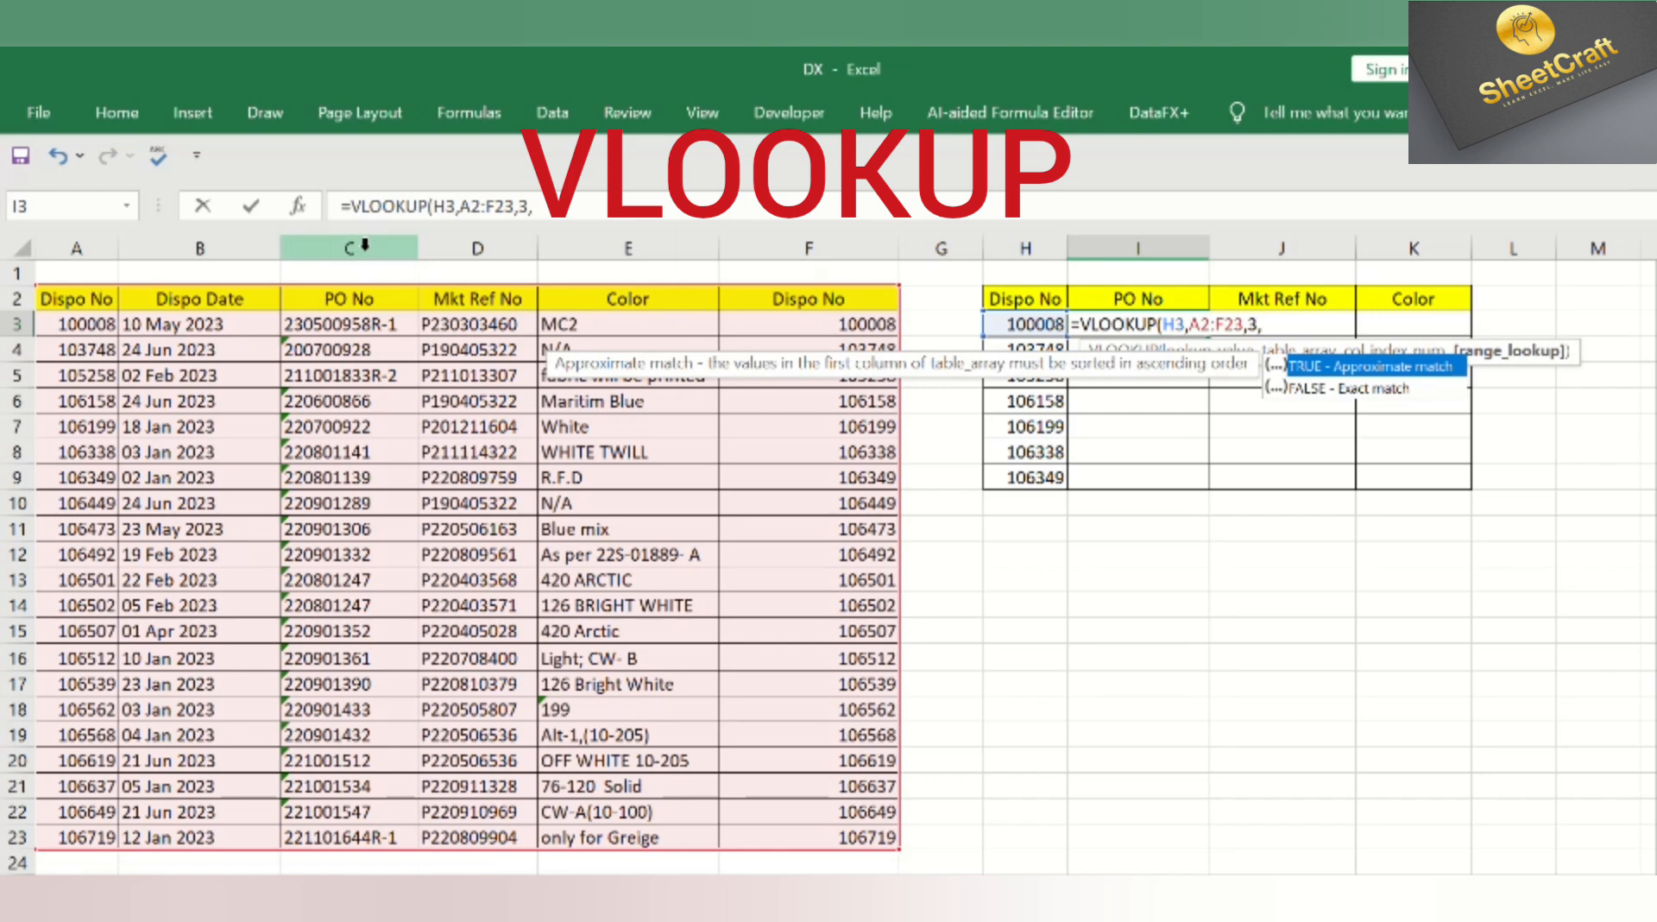
{"action": "type", "text": "TRUE)"}
{"action": "key", "text": "Return"}
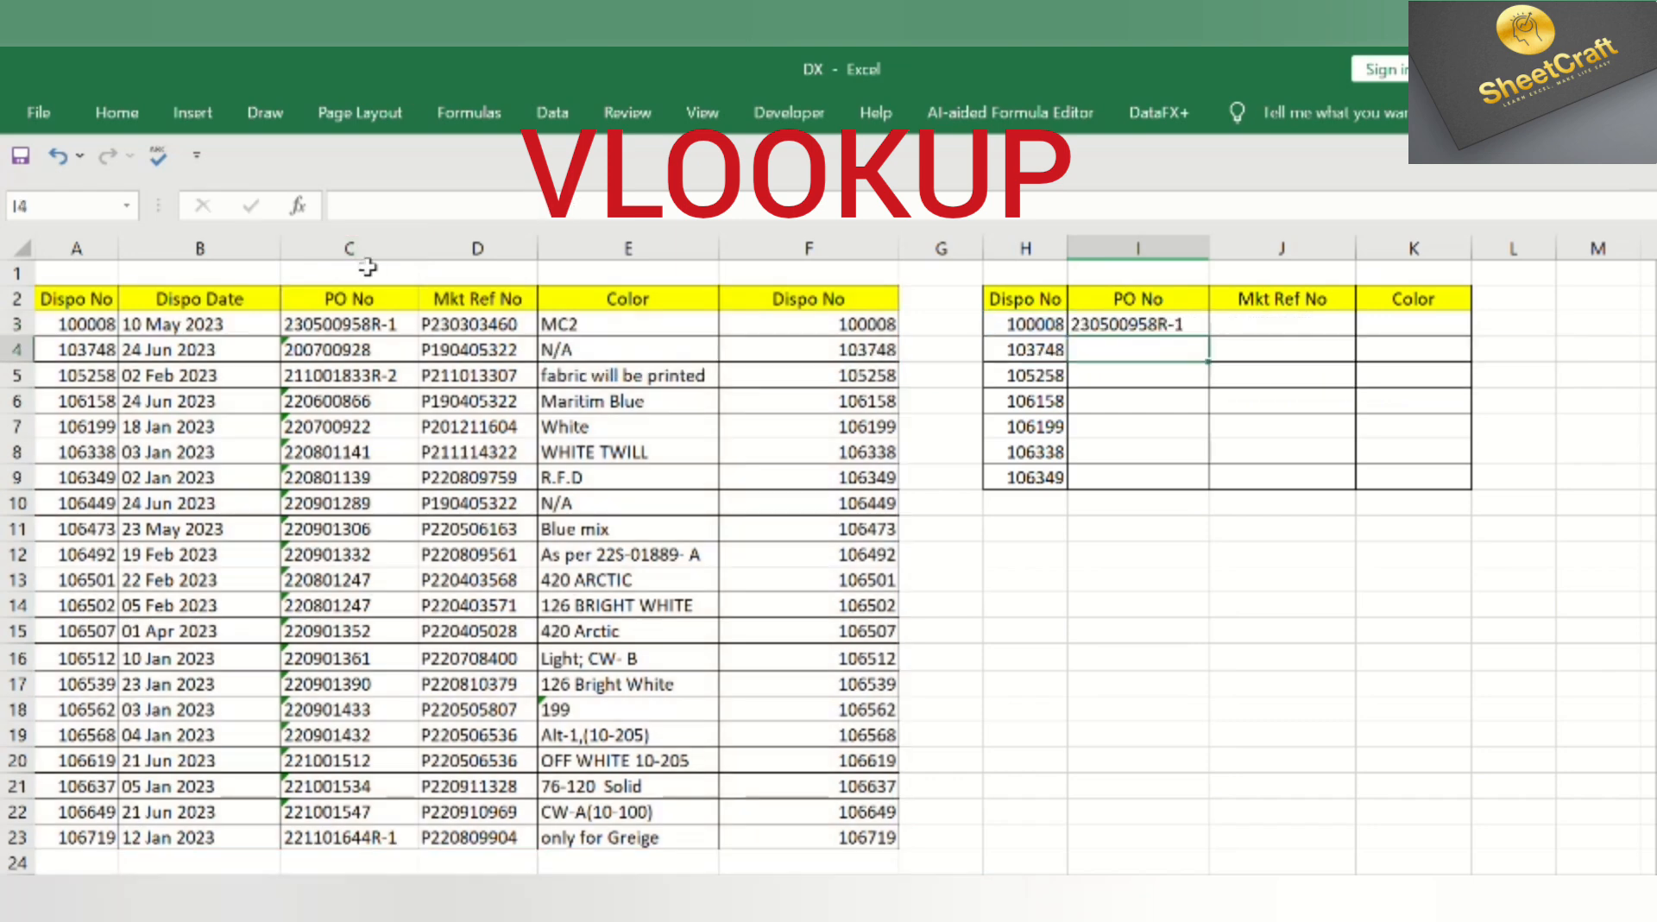
{"action": "left_click", "coordinate": [1183, 325]}
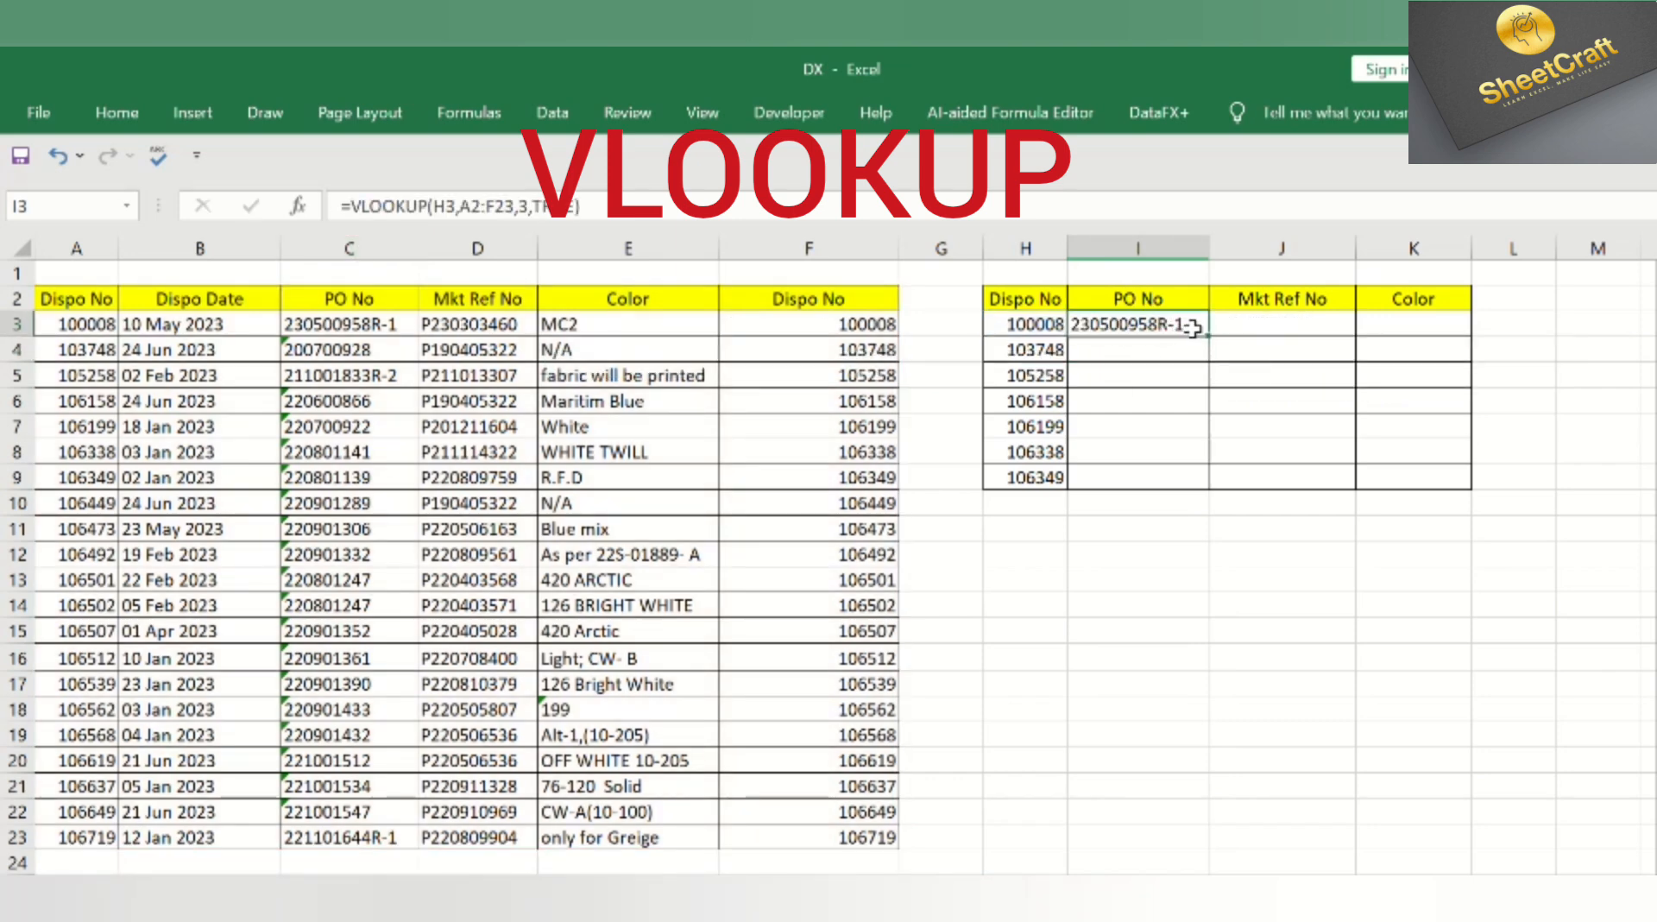
{"action": "left_click_drag", "start_coordinate": [1206, 343], "coordinate": [1321, 485]}
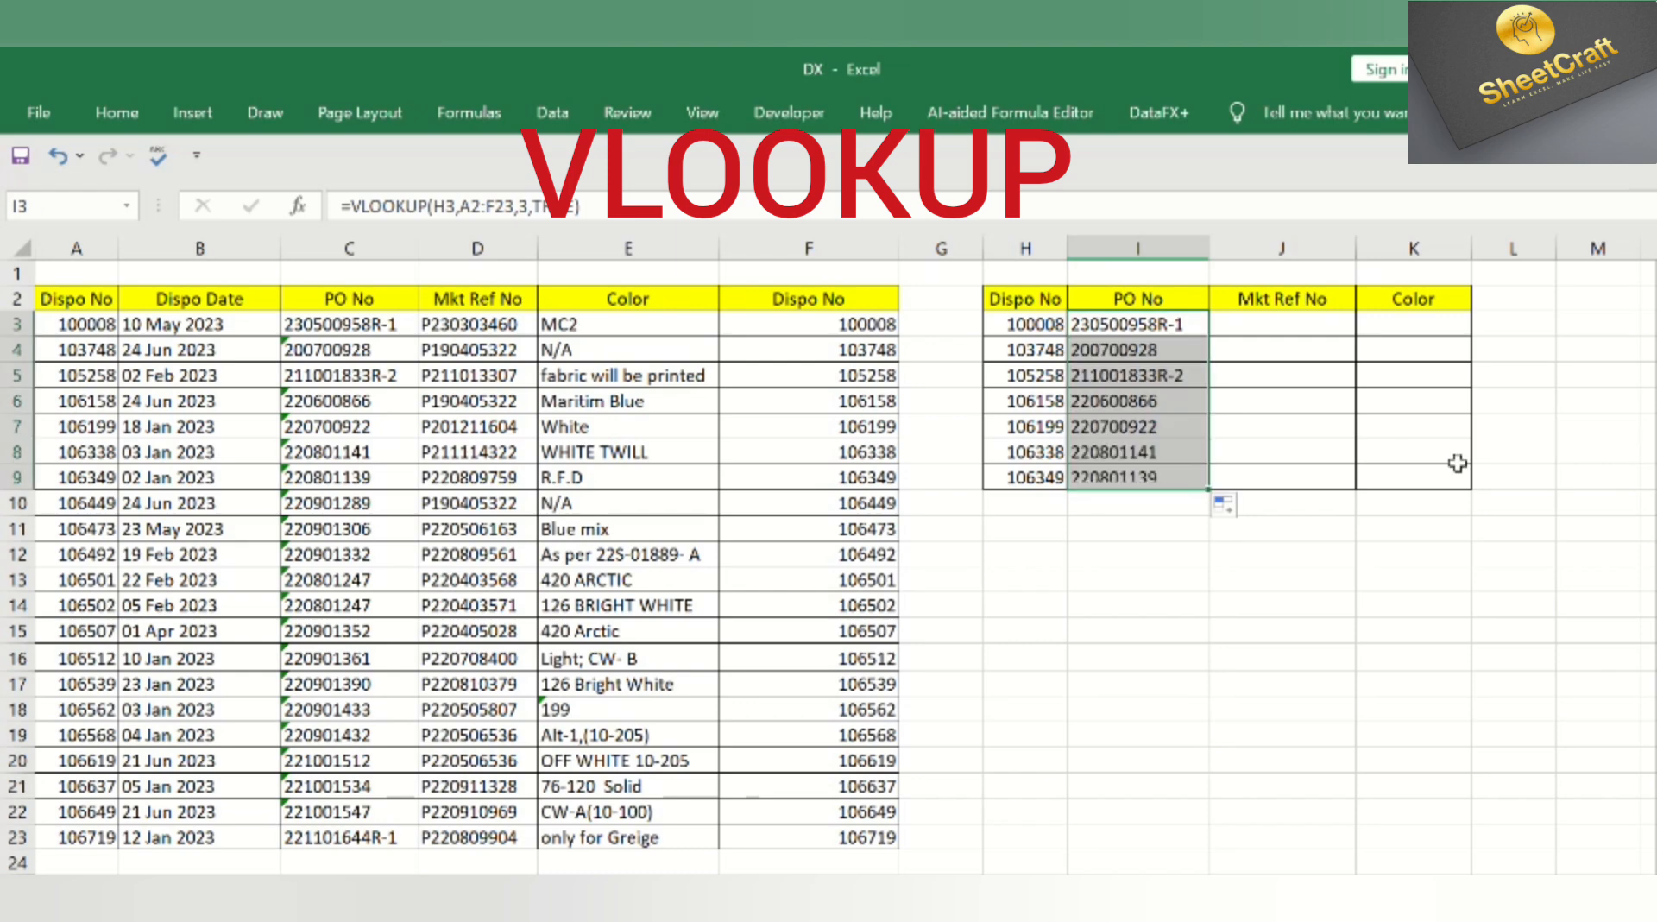
Clear the contents of I3:I9 and delete column A, which holds the first Dispo No list
{"action": "right_click", "coordinate": [1183, 326]}
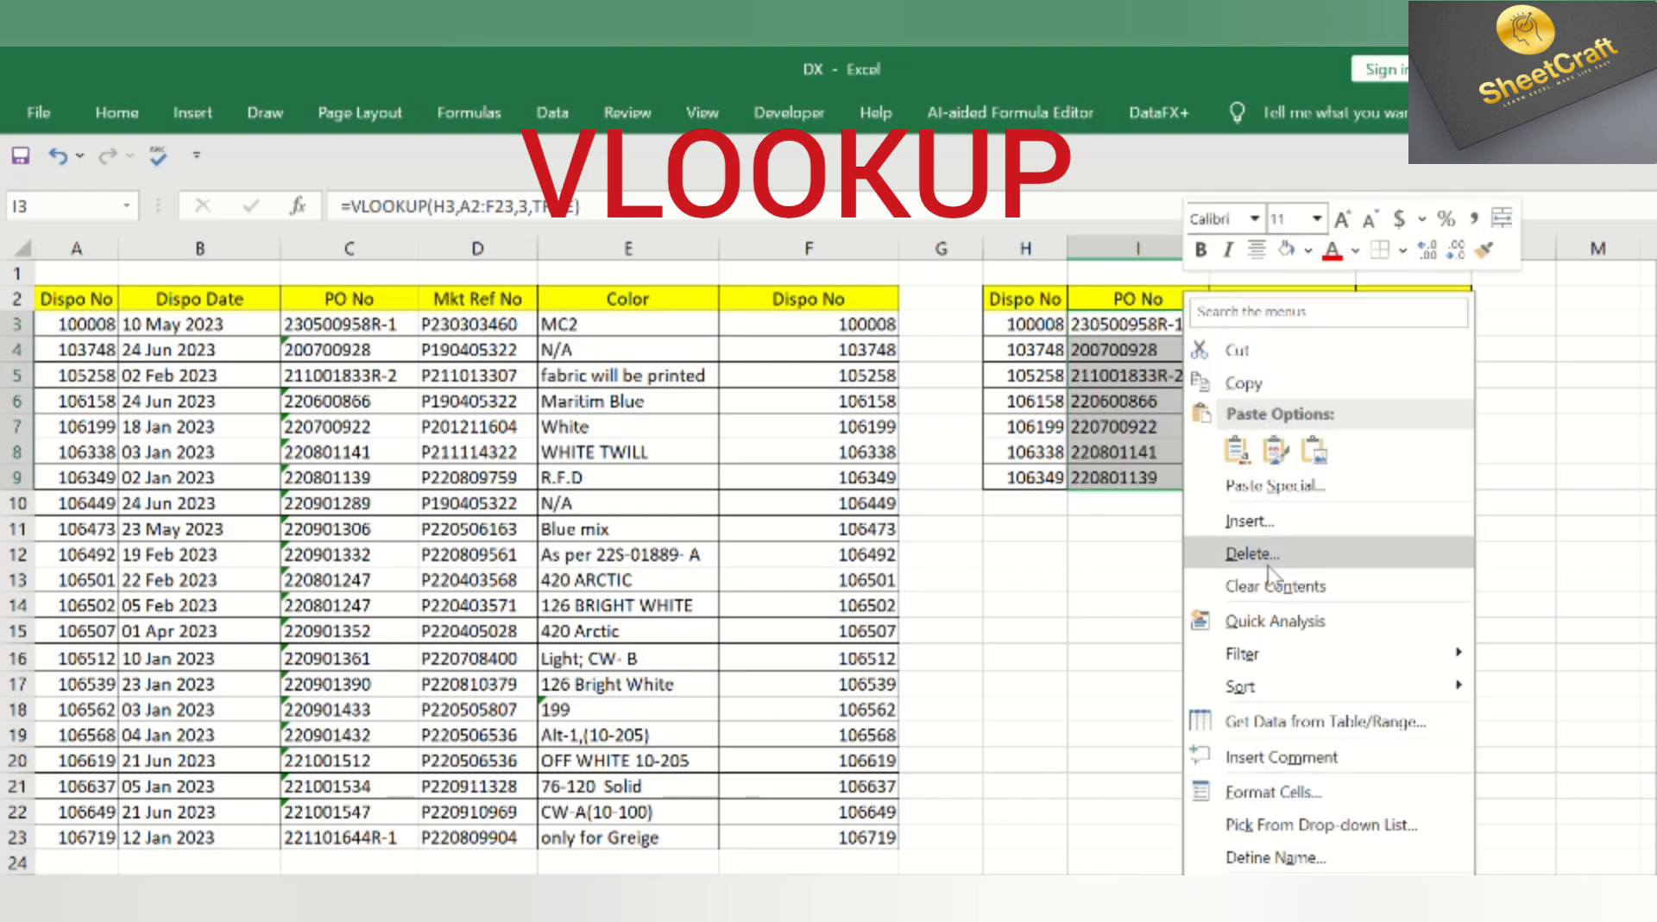
{"action": "left_click", "coordinate": [1217, 684]}
{"action": "right_click", "coordinate": [57, 249]}
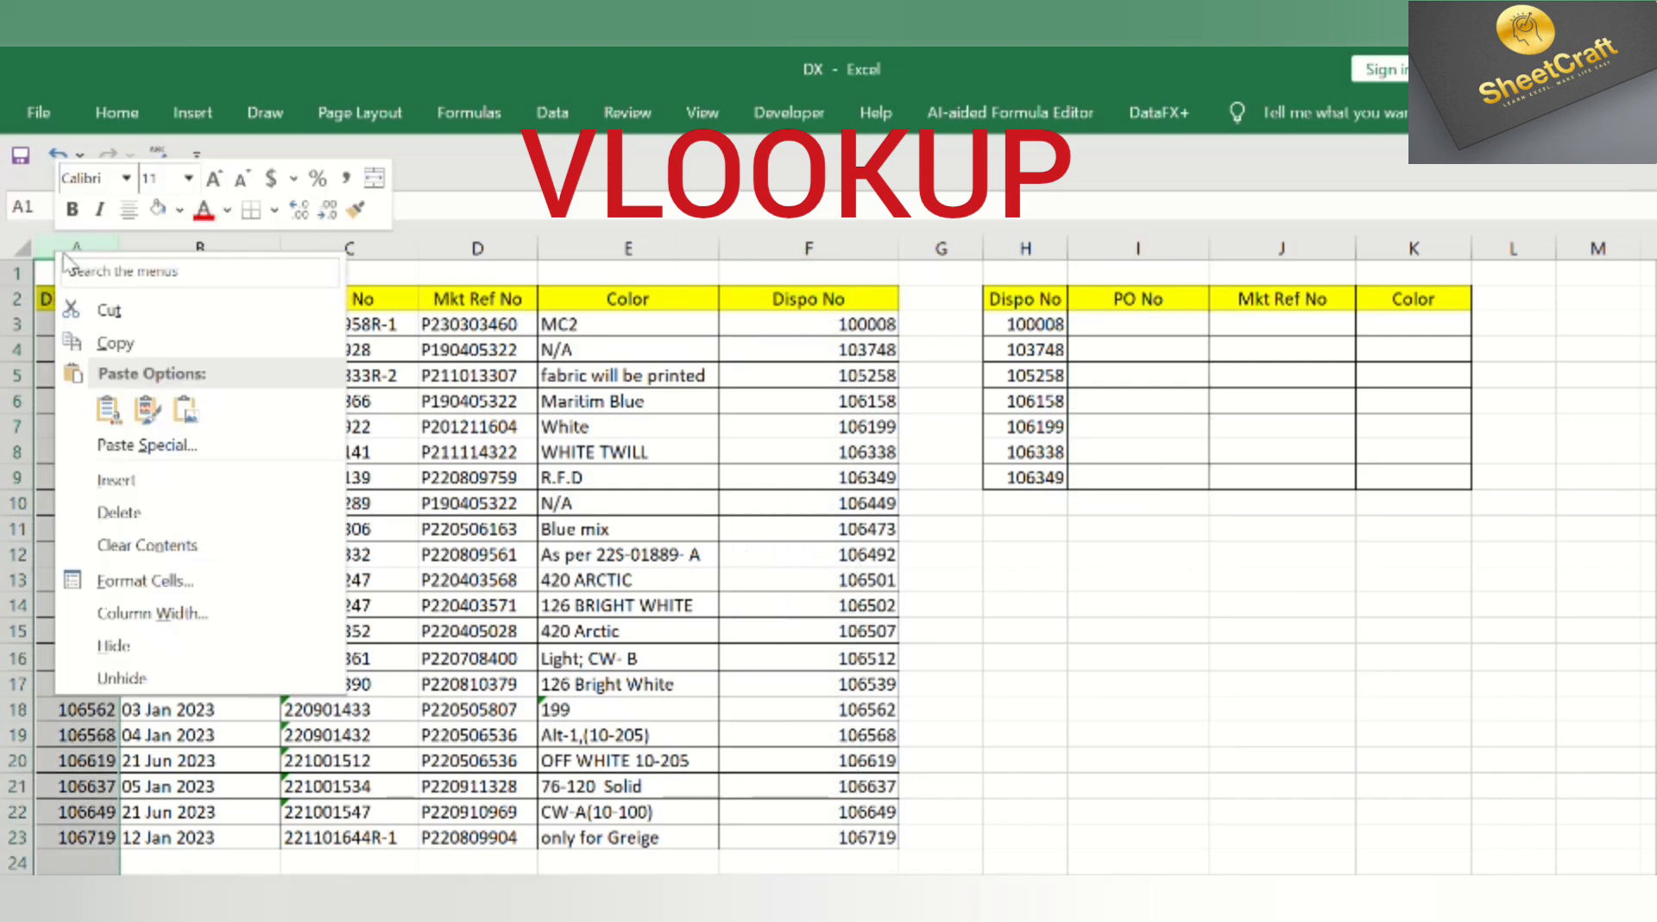
{"action": "left_click", "coordinate": [176, 518]}
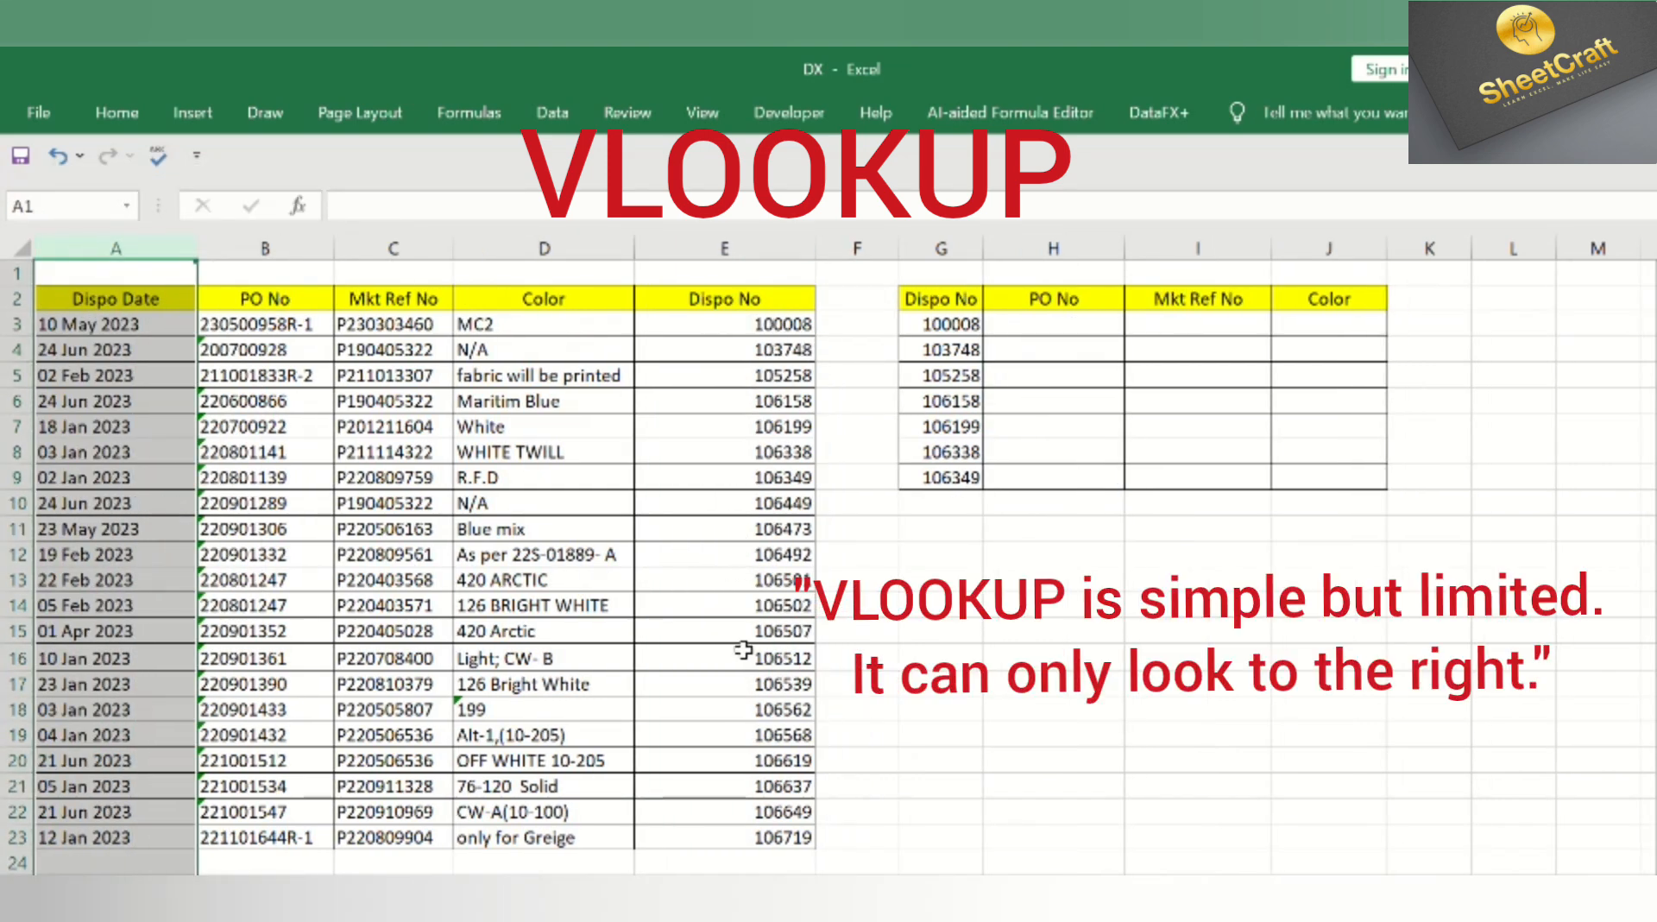
Try to look up the PO No in H3 with =VLOOKUP(G3,A2:E23,2,TRUE)
{"action": "left_click", "coordinate": [1086, 316]}
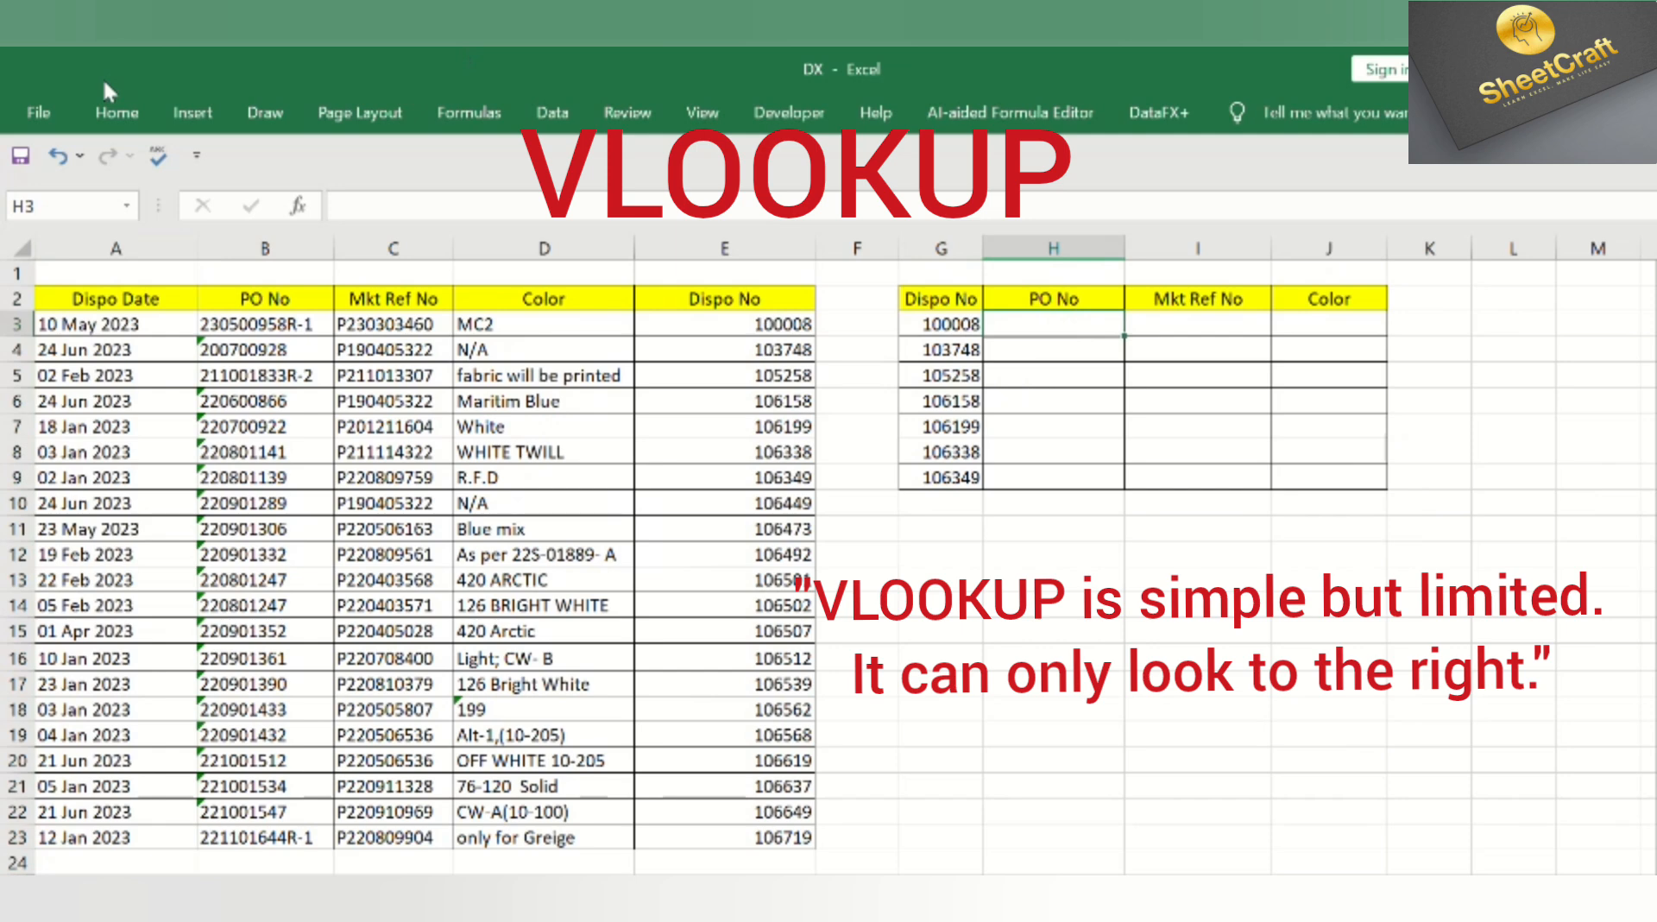
{"action": "type", "text": "=v"}
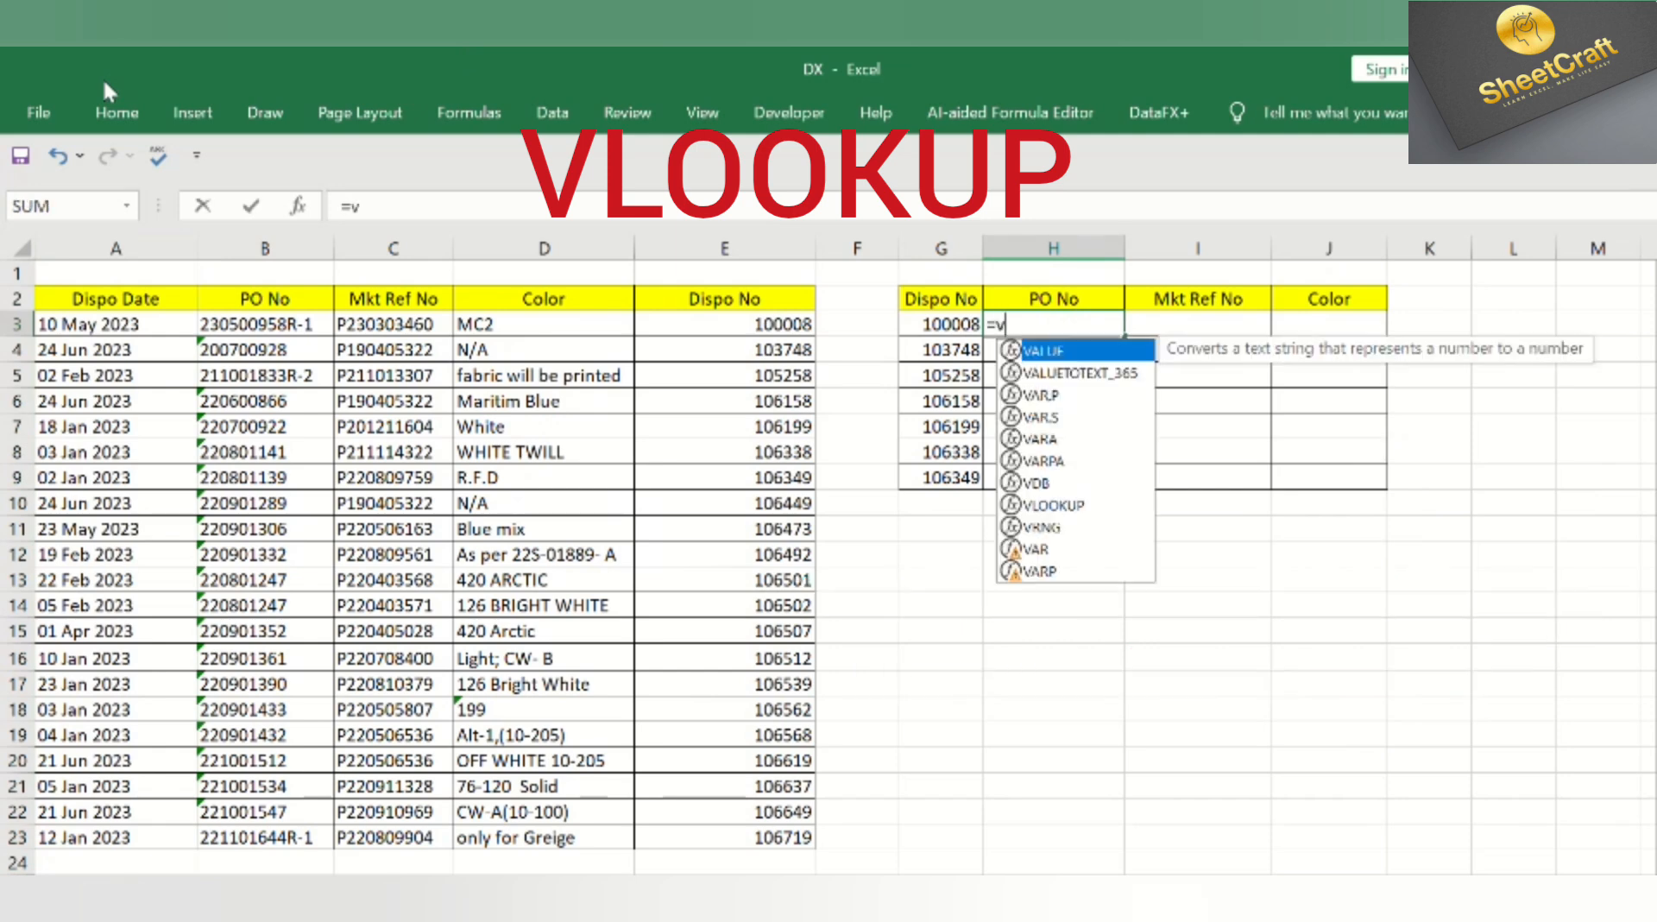
{"action": "type", "text": "l"}
{"action": "key", "text": "Tab"}
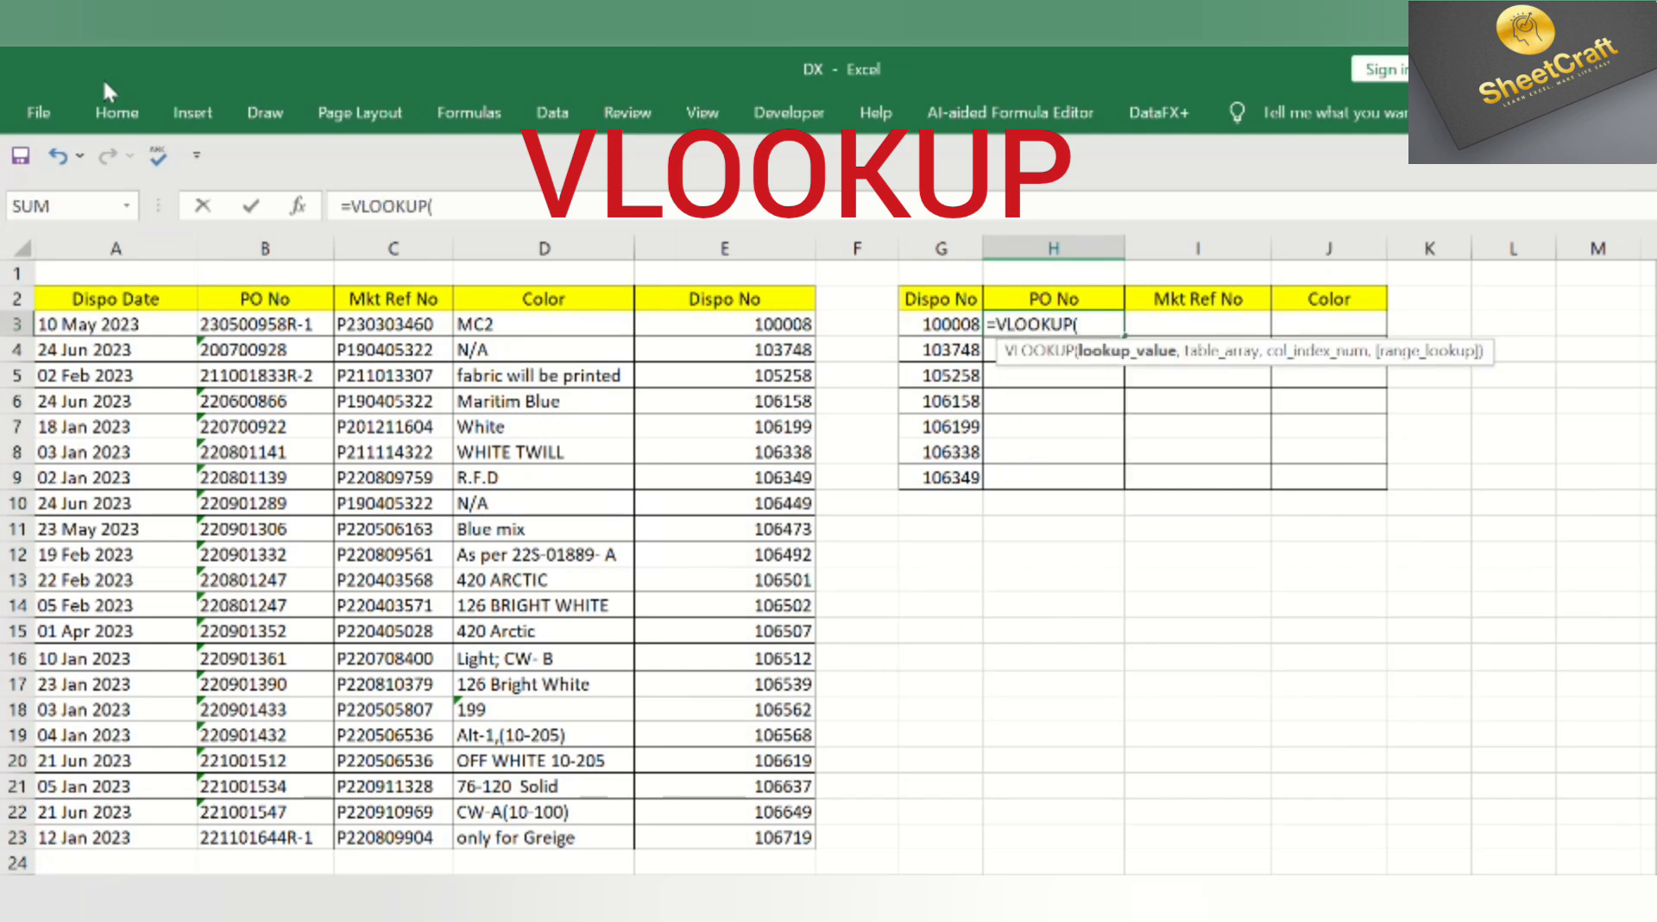
{"action": "left_click", "coordinate": [958, 324]}
{"action": "type", "text": ","}
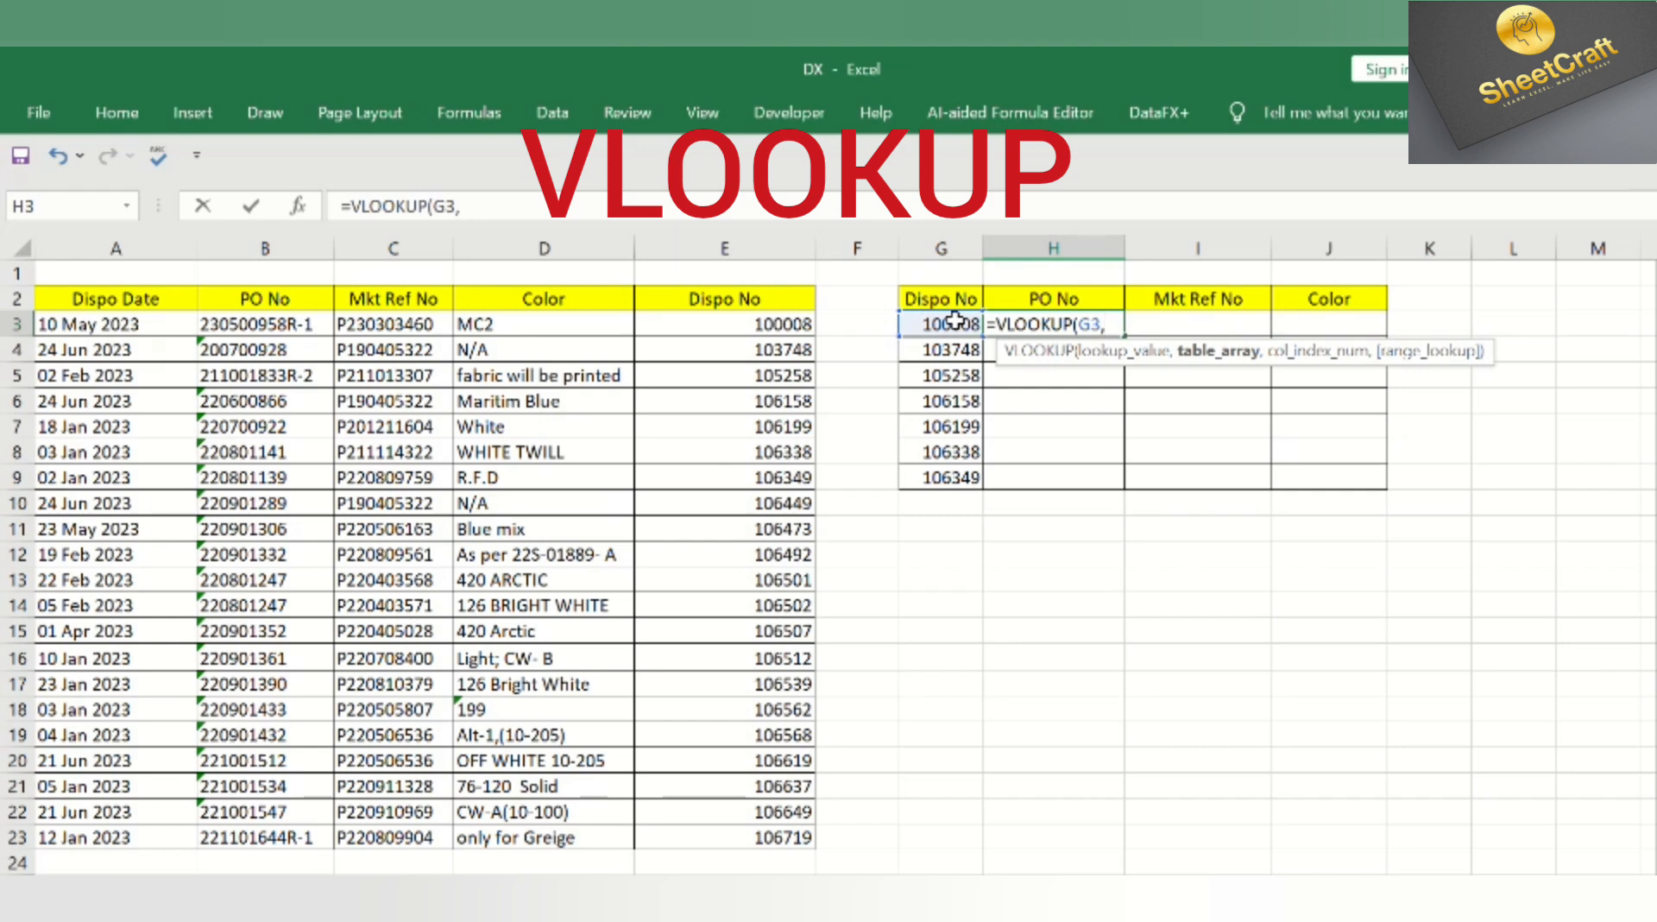
{"action": "left_click_drag", "start_coordinate": [83, 299], "coordinate": [733, 838]}
{"action": "type", "text": ","}
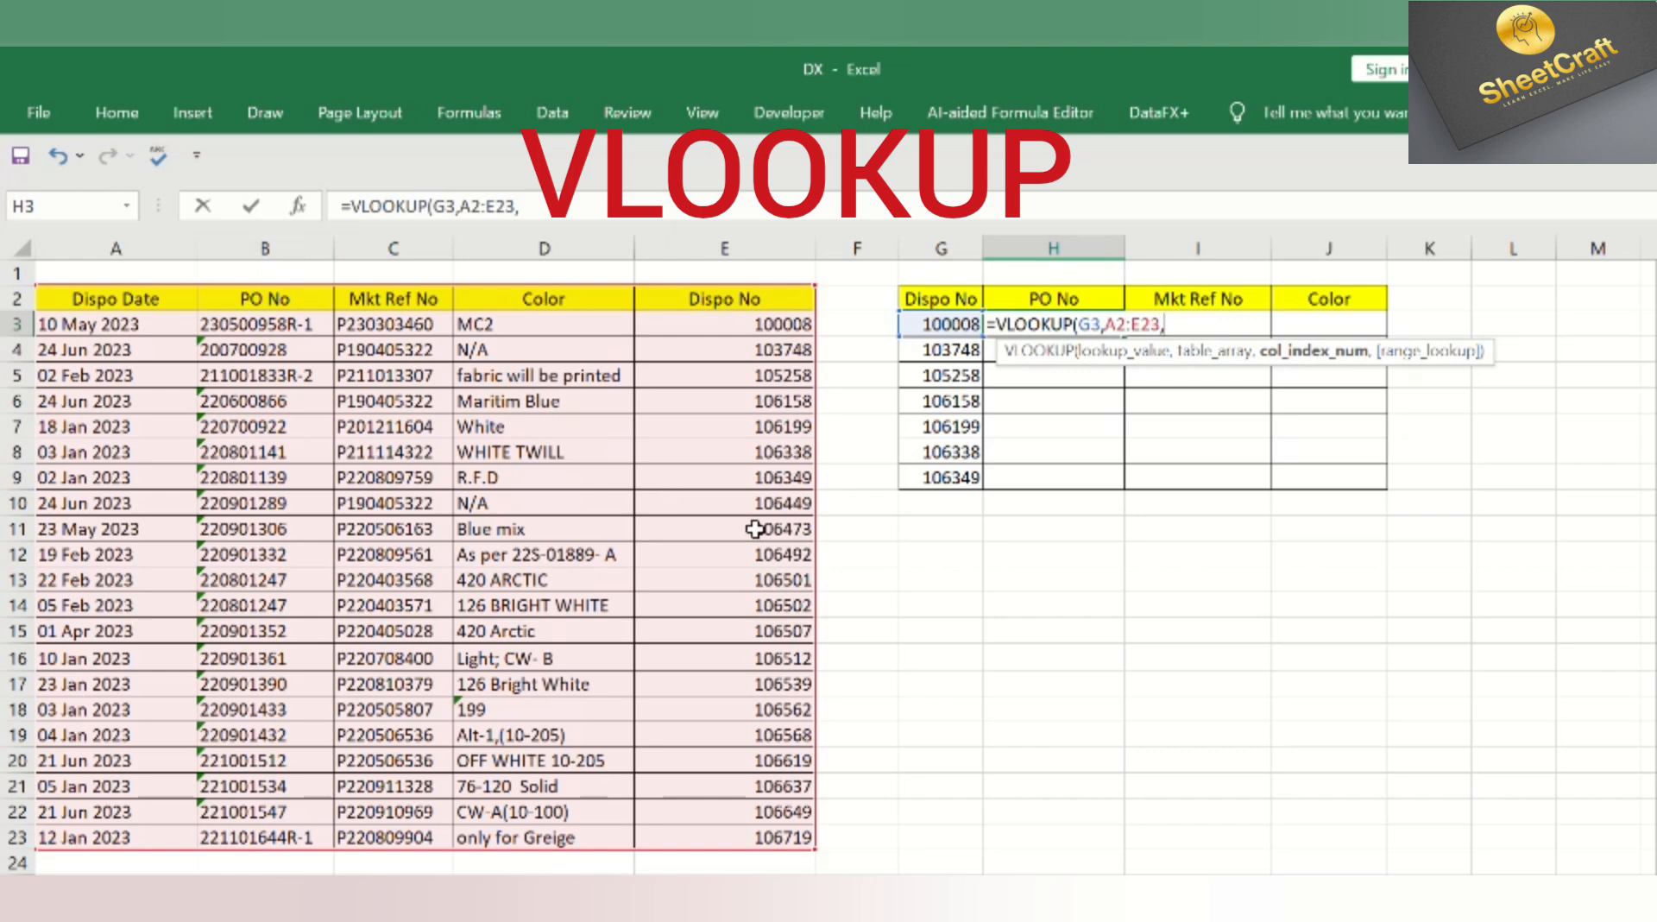
{"action": "type", "text": "2,"}
{"action": "key", "text": "Tab"}
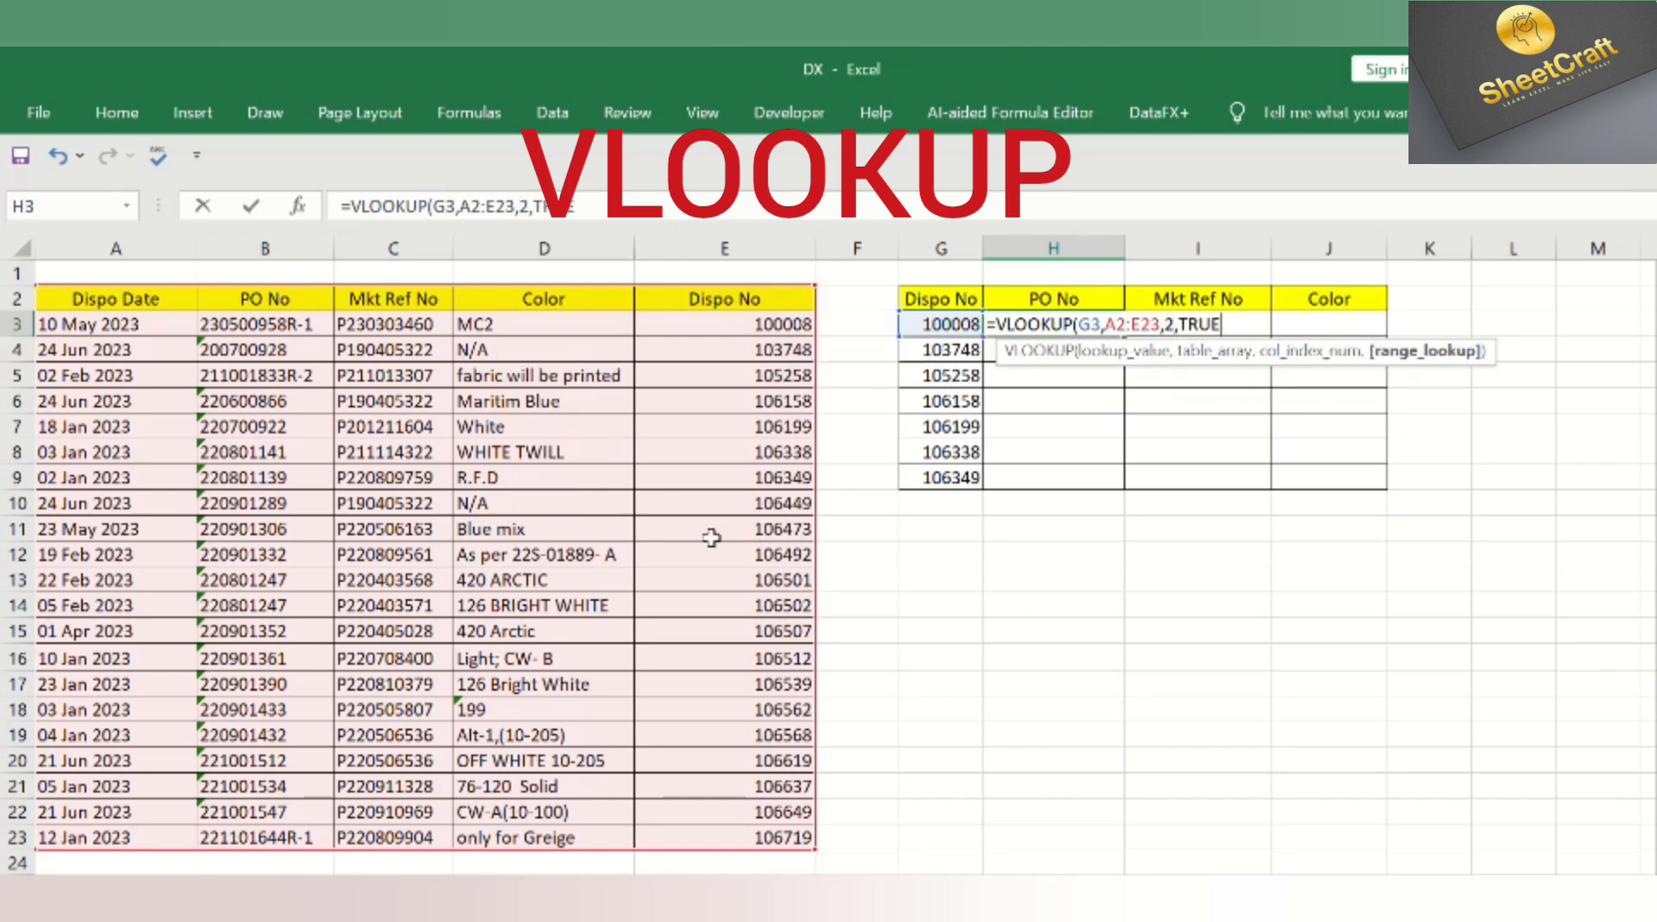
{"action": "type", "text": ")"}
{"action": "key", "text": "Return"}
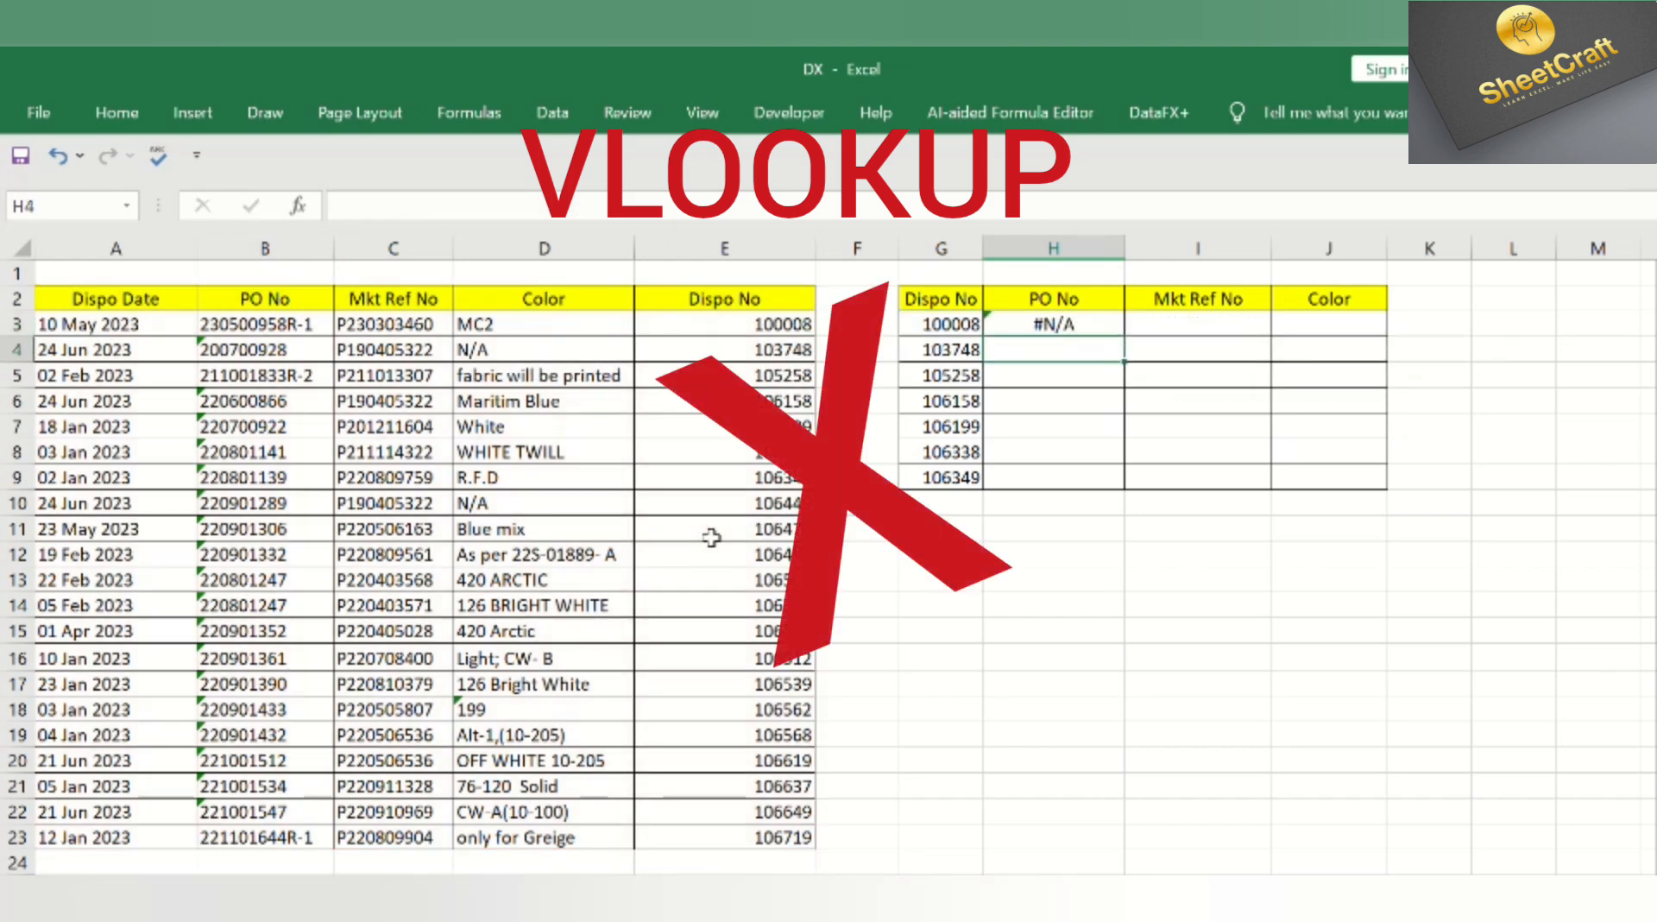
Fill the VLOOKUP formula from H3 down to H9 and clear the contents of H3:H9
{"action": "left_click", "coordinate": [1111, 332]}
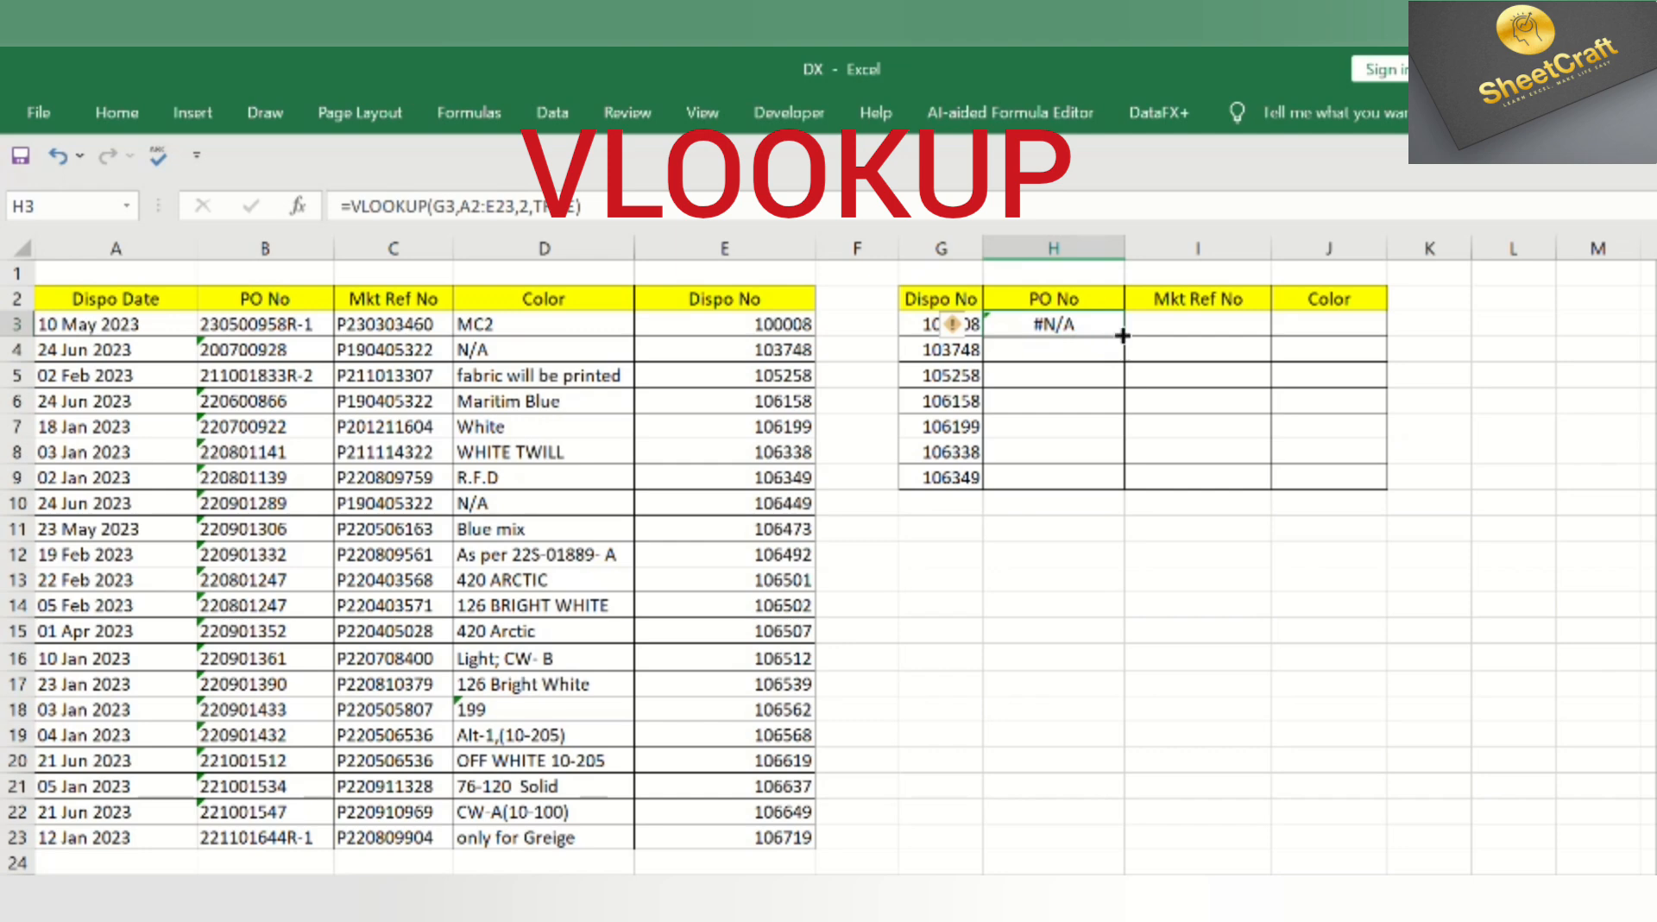
{"action": "left_click_drag", "start_coordinate": [1122, 335], "coordinate": [1125, 482]}
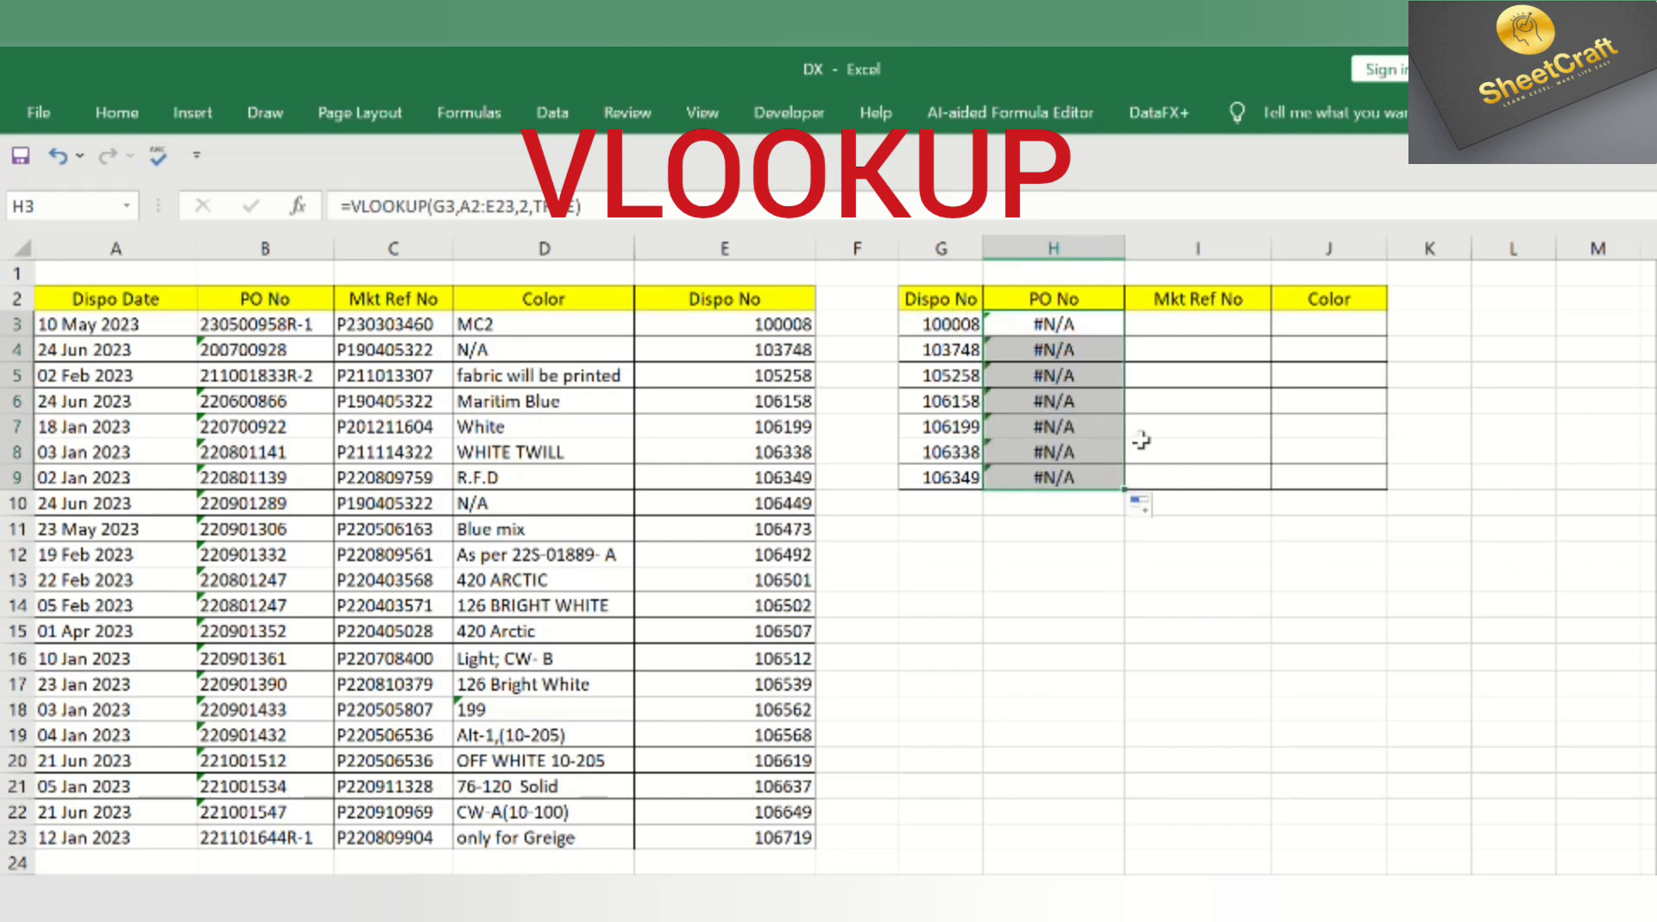
{"action": "right_click", "coordinate": [1096, 433]}
{"action": "left_click", "coordinate": [1161, 594]}
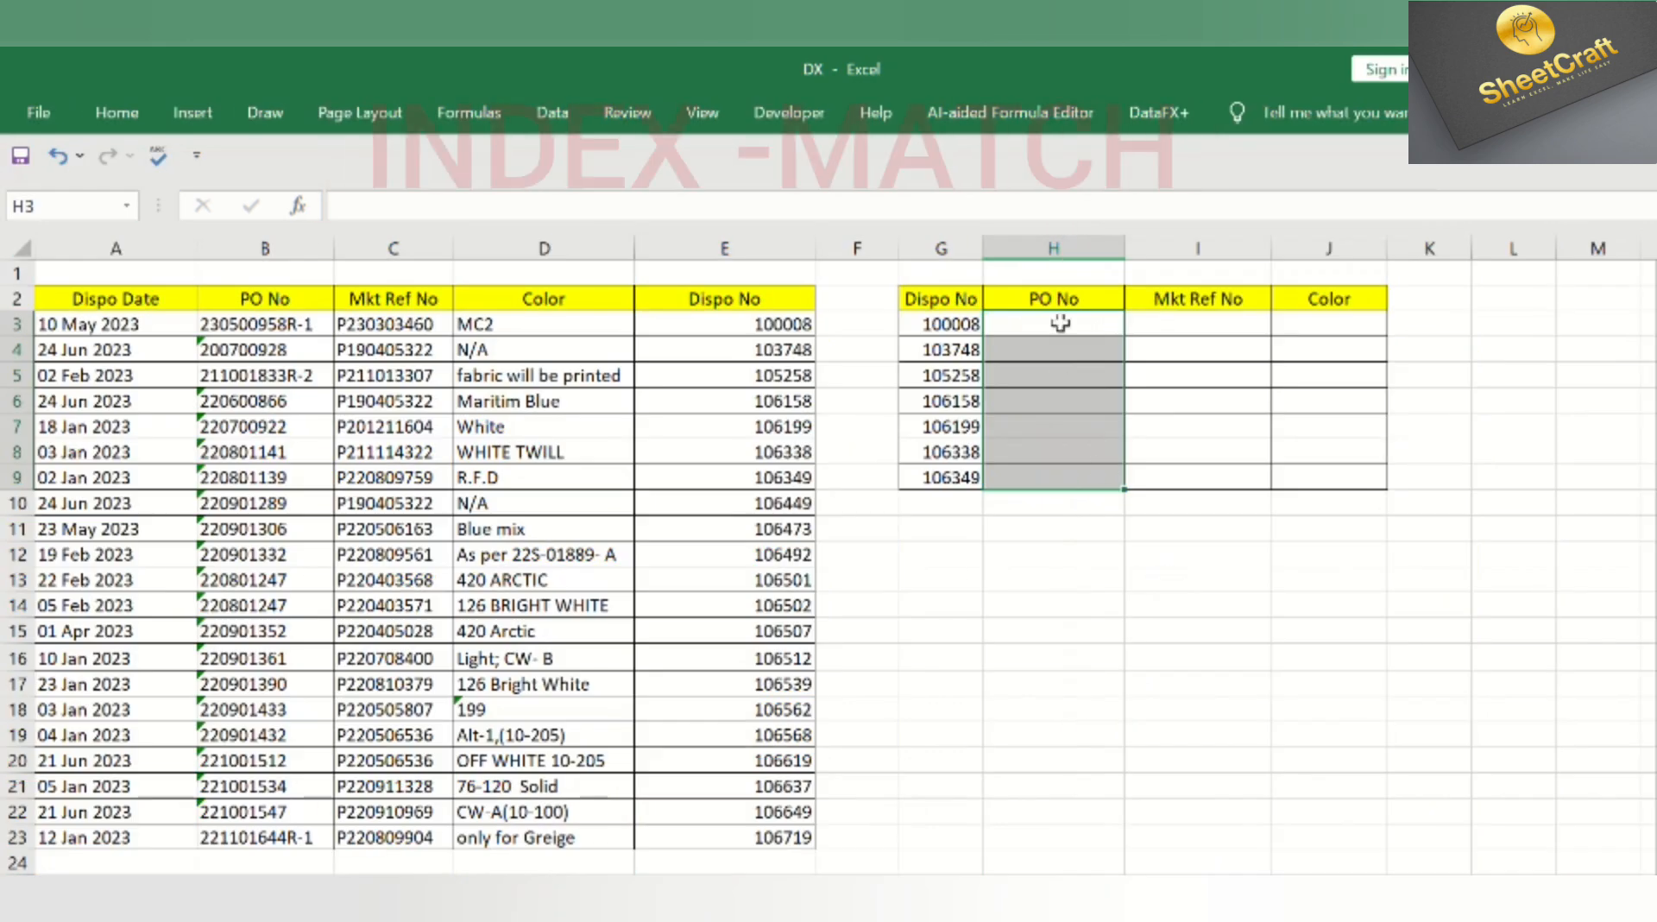
Begin an INDEX formula in H3 with A3:E23 as the return array
{"action": "left_click", "coordinate": [1060, 323]}
{"action": "type", "text": "=i"}
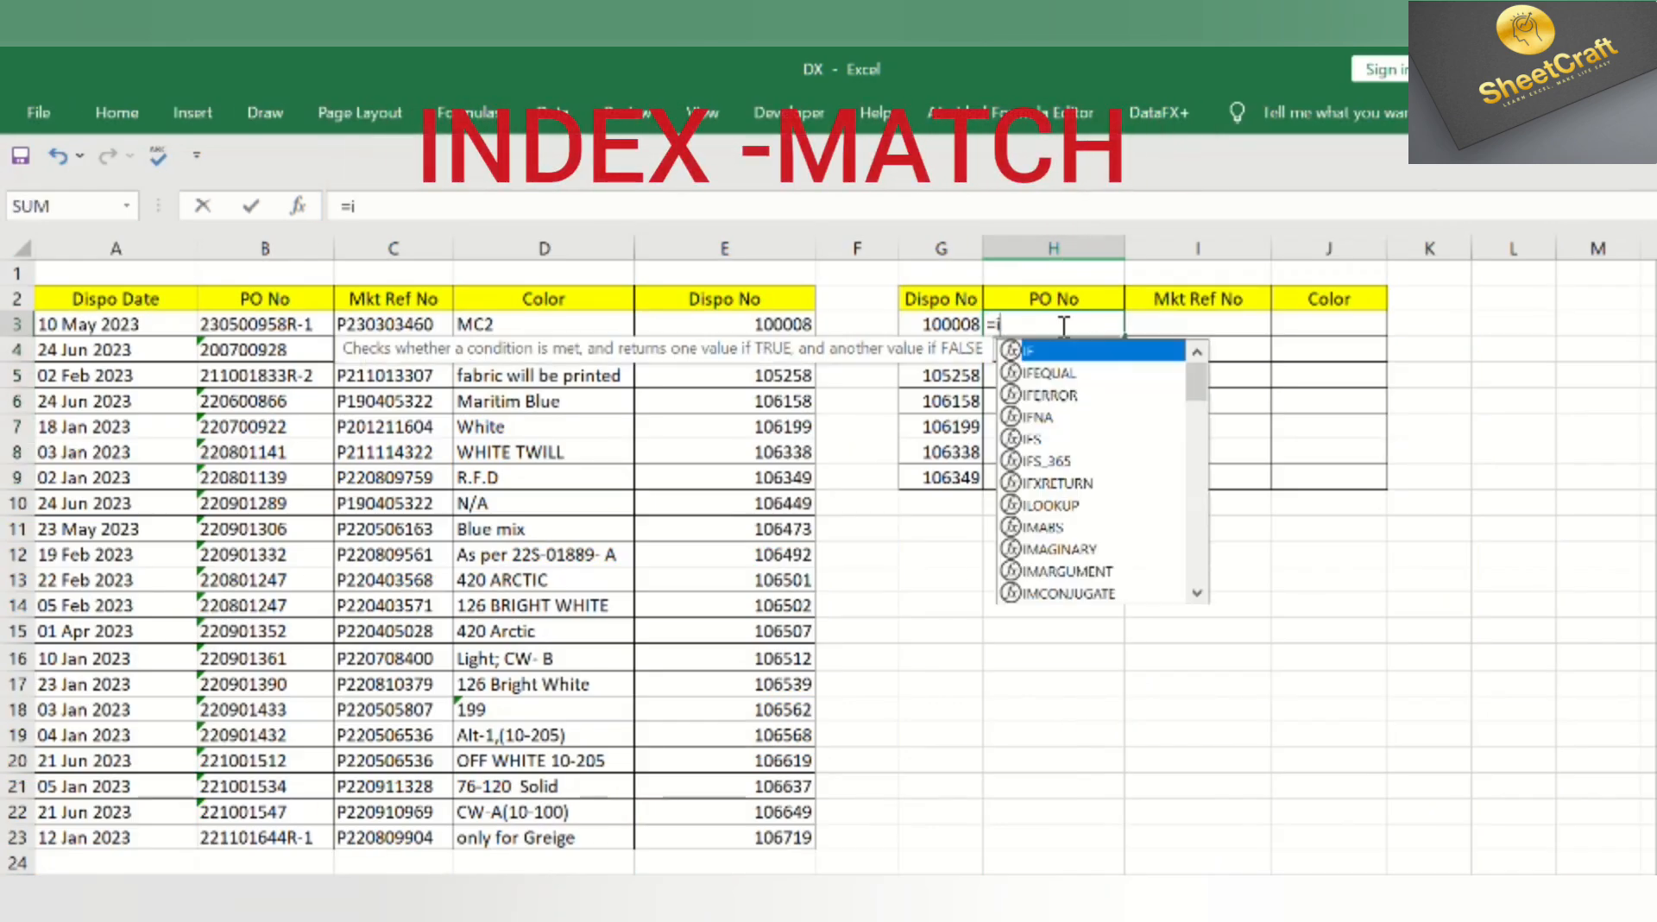
{"action": "type", "text": "nd"}
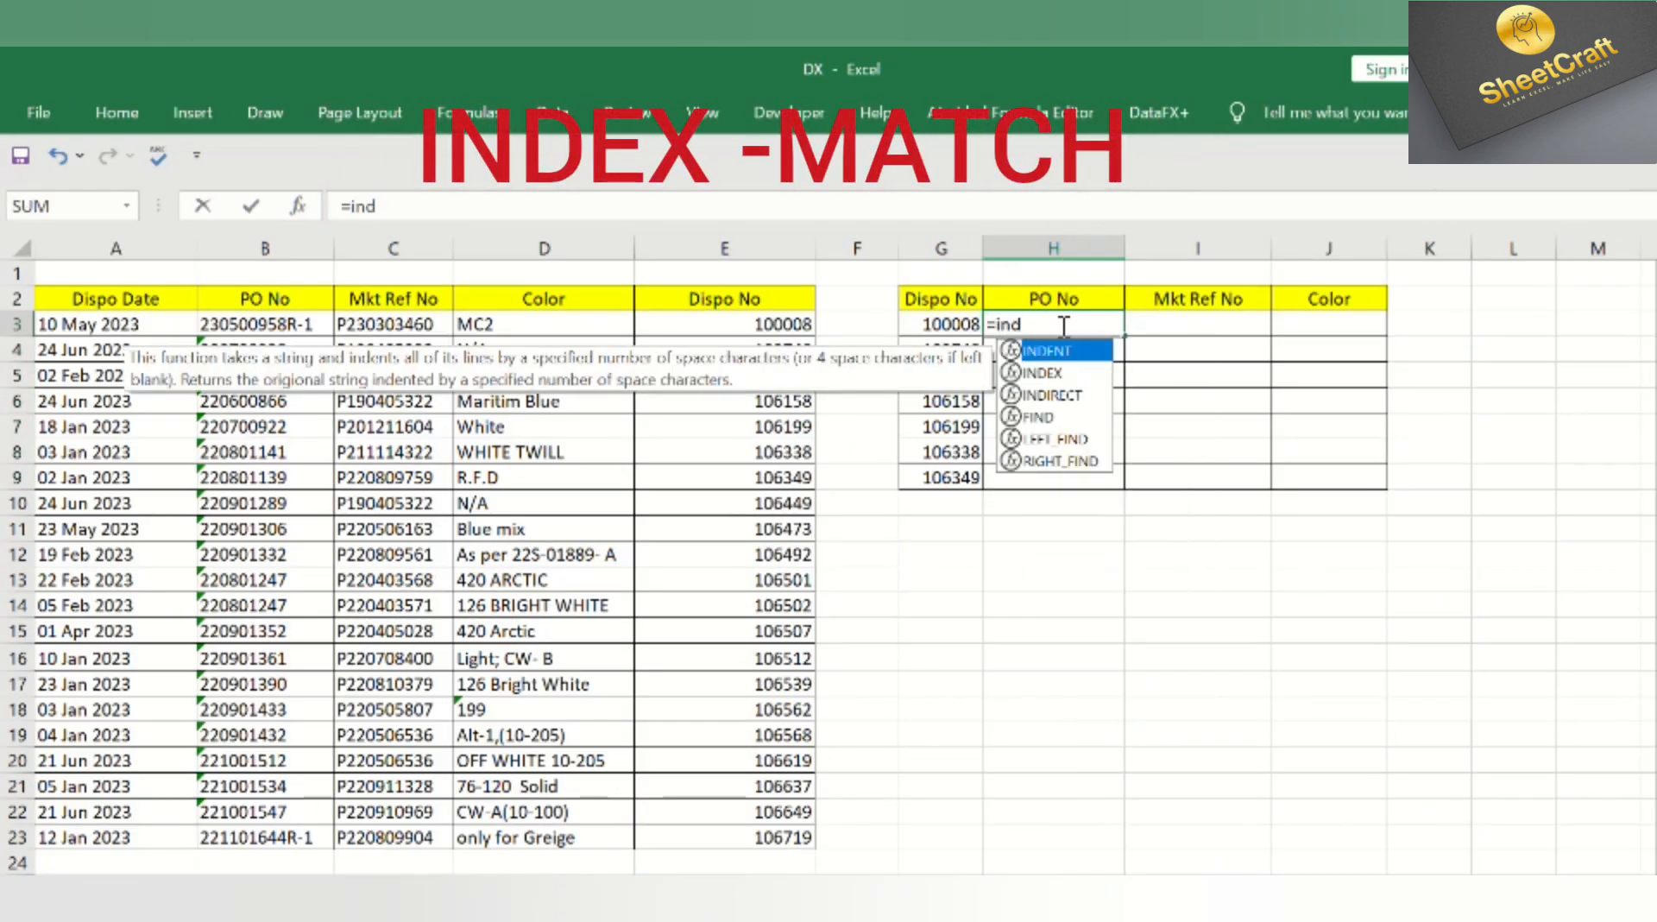
{"action": "key", "text": "Down"}
{"action": "key", "text": "Tab"}
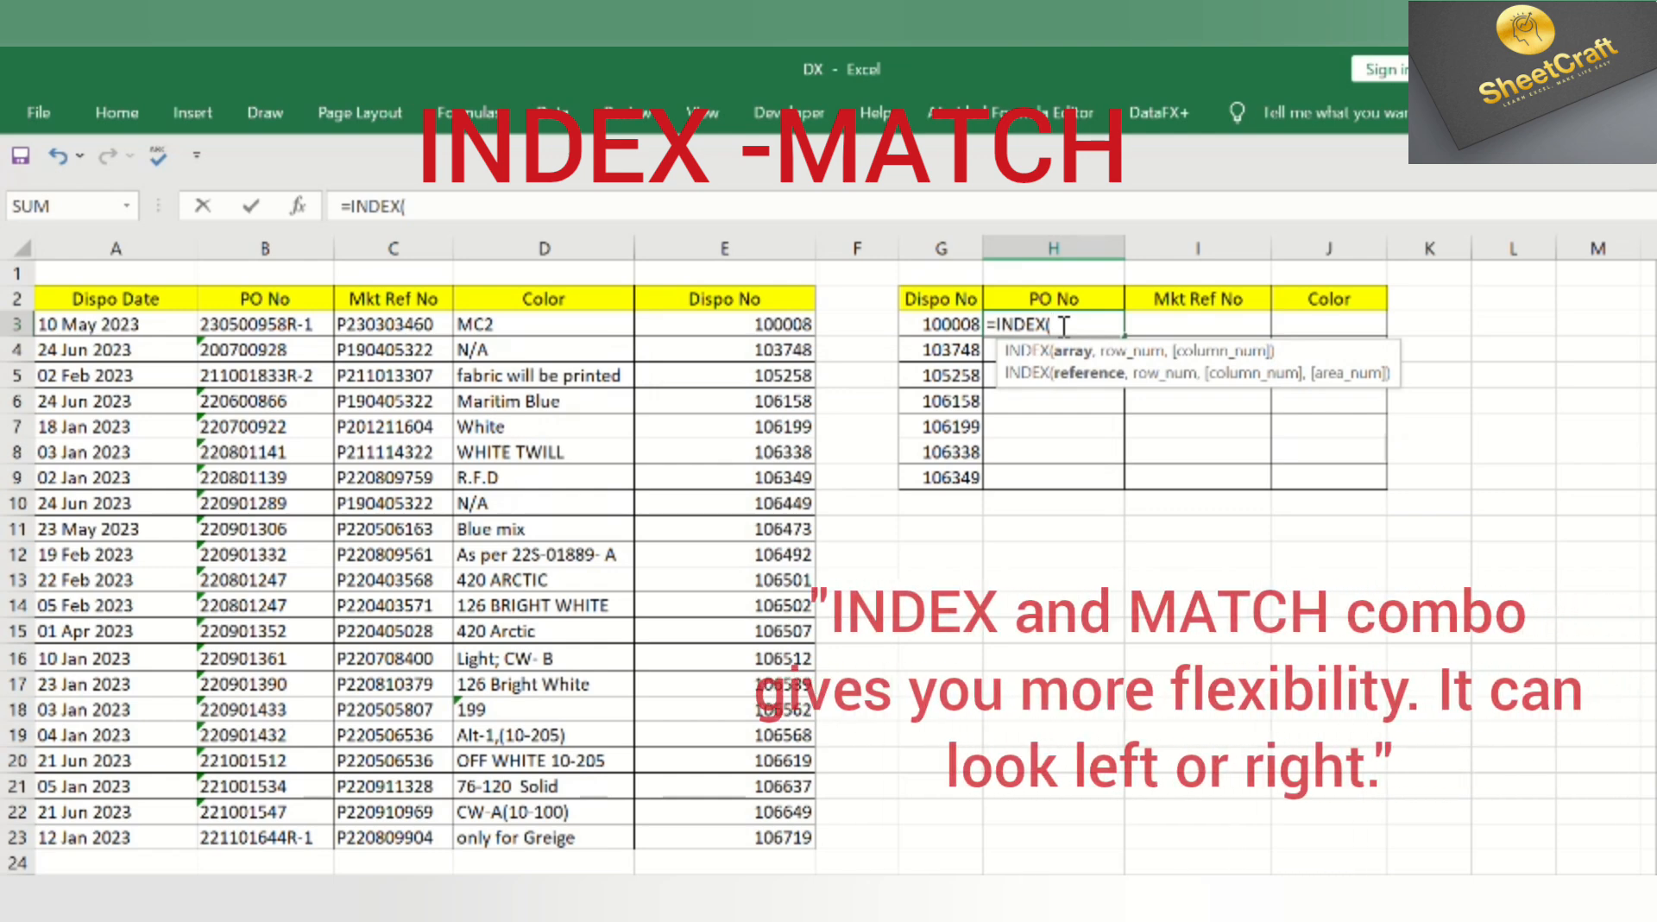
{"action": "left_click_drag", "start_coordinate": [69, 326], "coordinate": [676, 836]}
{"action": "type", "text": ","}
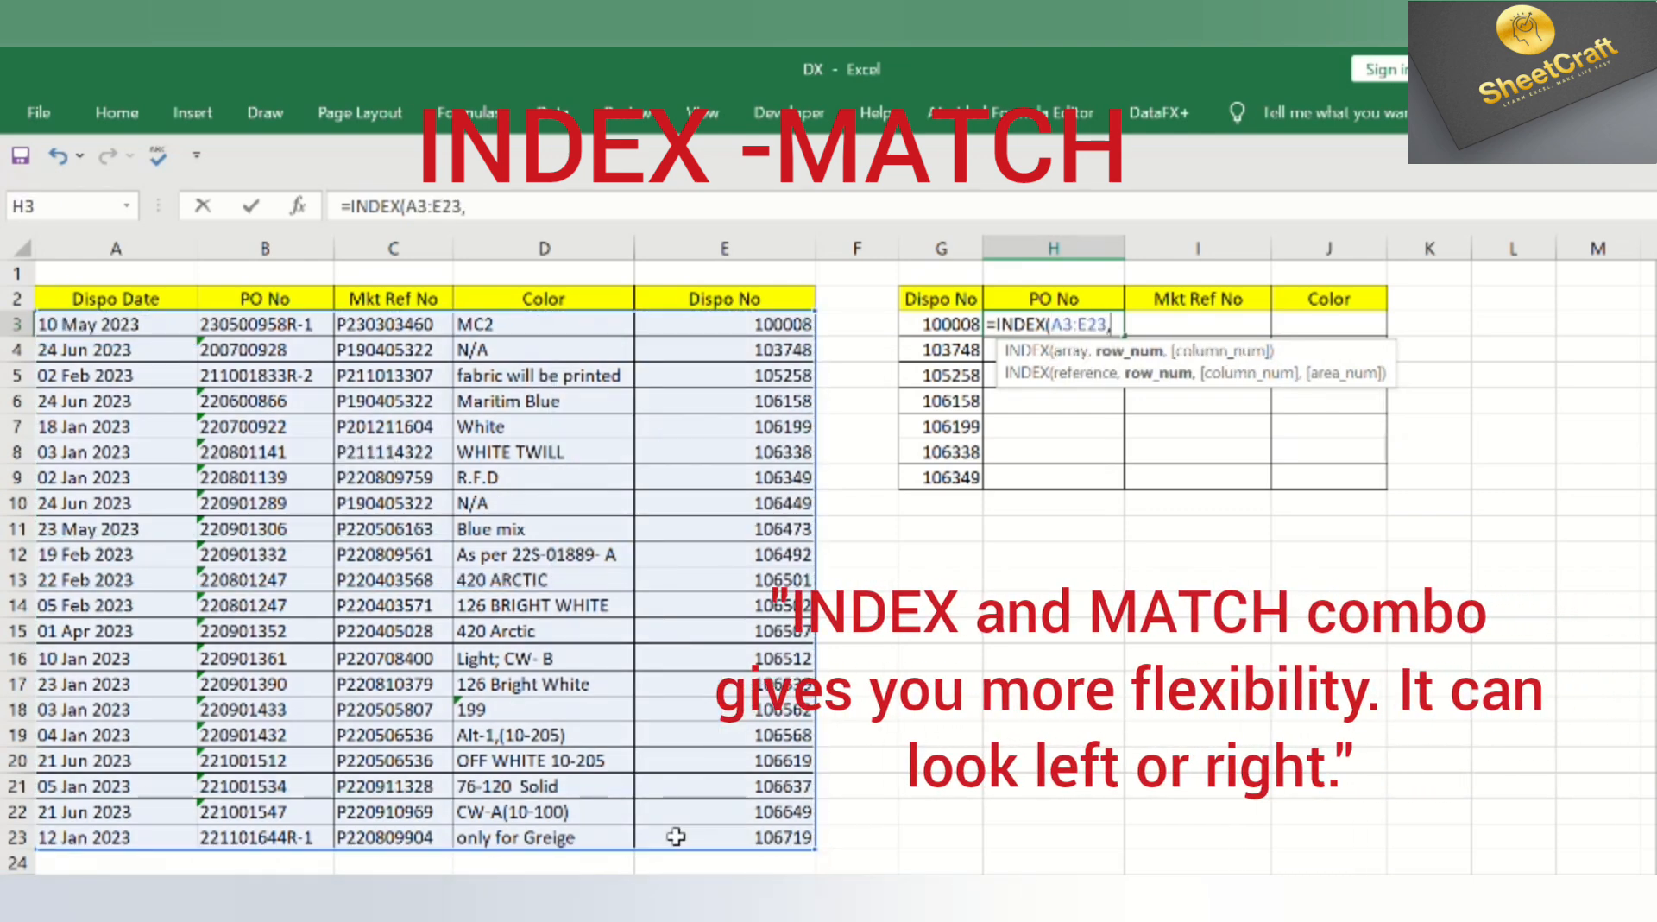
Add MATCH(G3,E3:E23,0) as the row argument of the INDEX formula in H3
{"action": "type", "text": "m"}
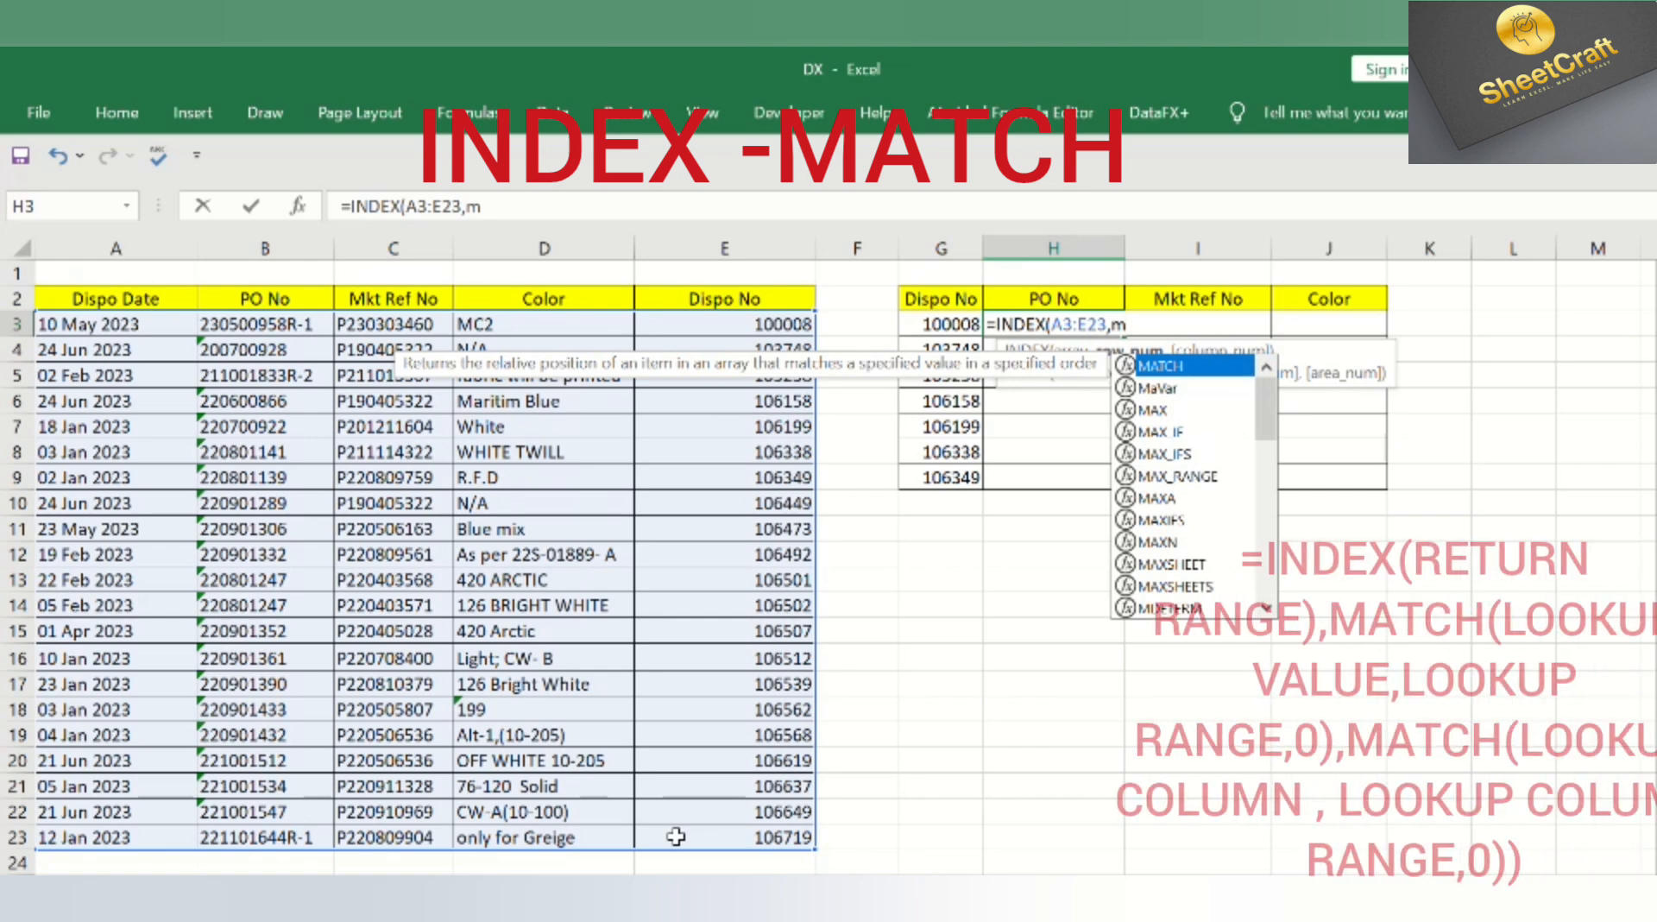
{"action": "key", "text": "Tab"}
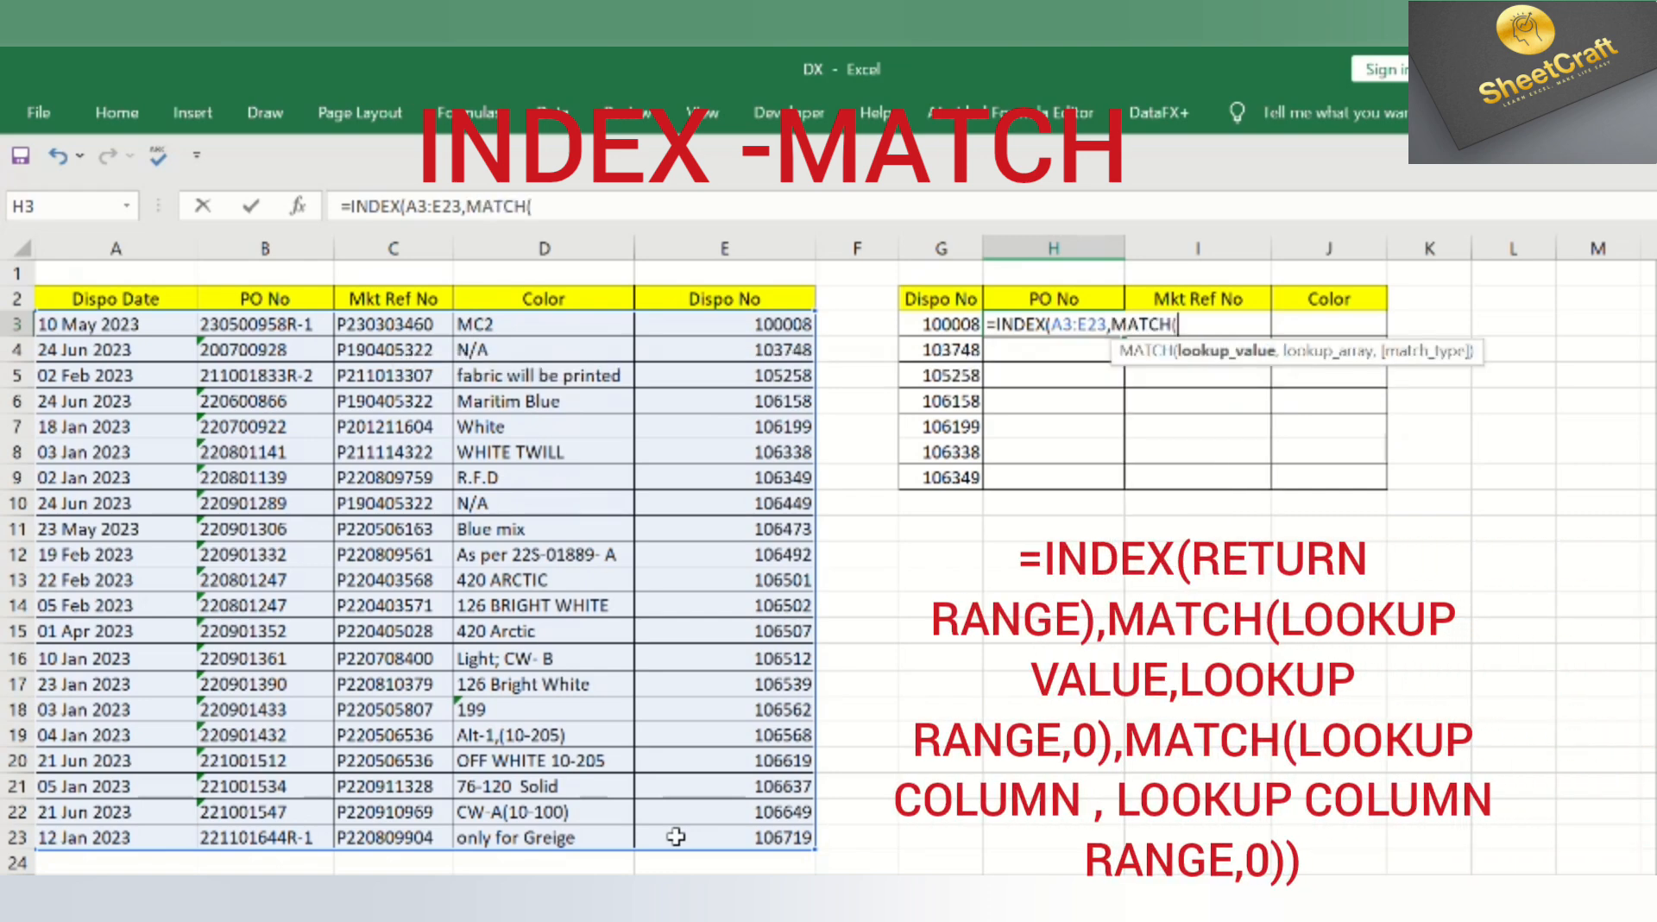
{"action": "left_click", "coordinate": [958, 322]}
{"action": "type", "text": ","}
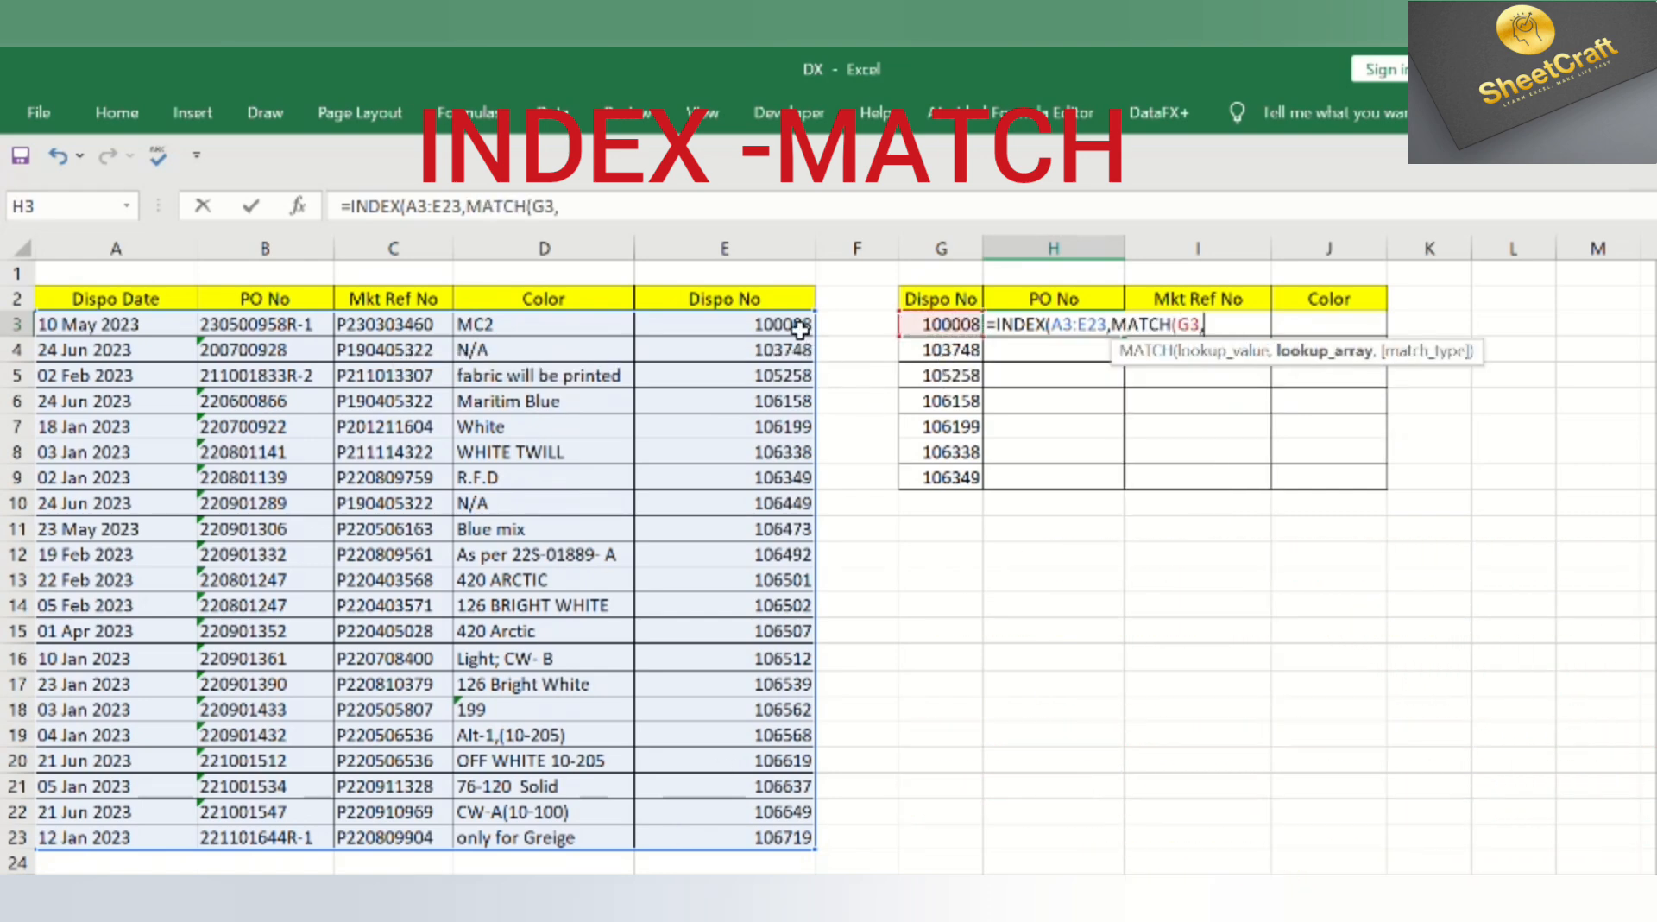
{"action": "left_click_drag", "start_coordinate": [801, 328], "coordinate": [755, 826]}
{"action": "type", "text": ","}
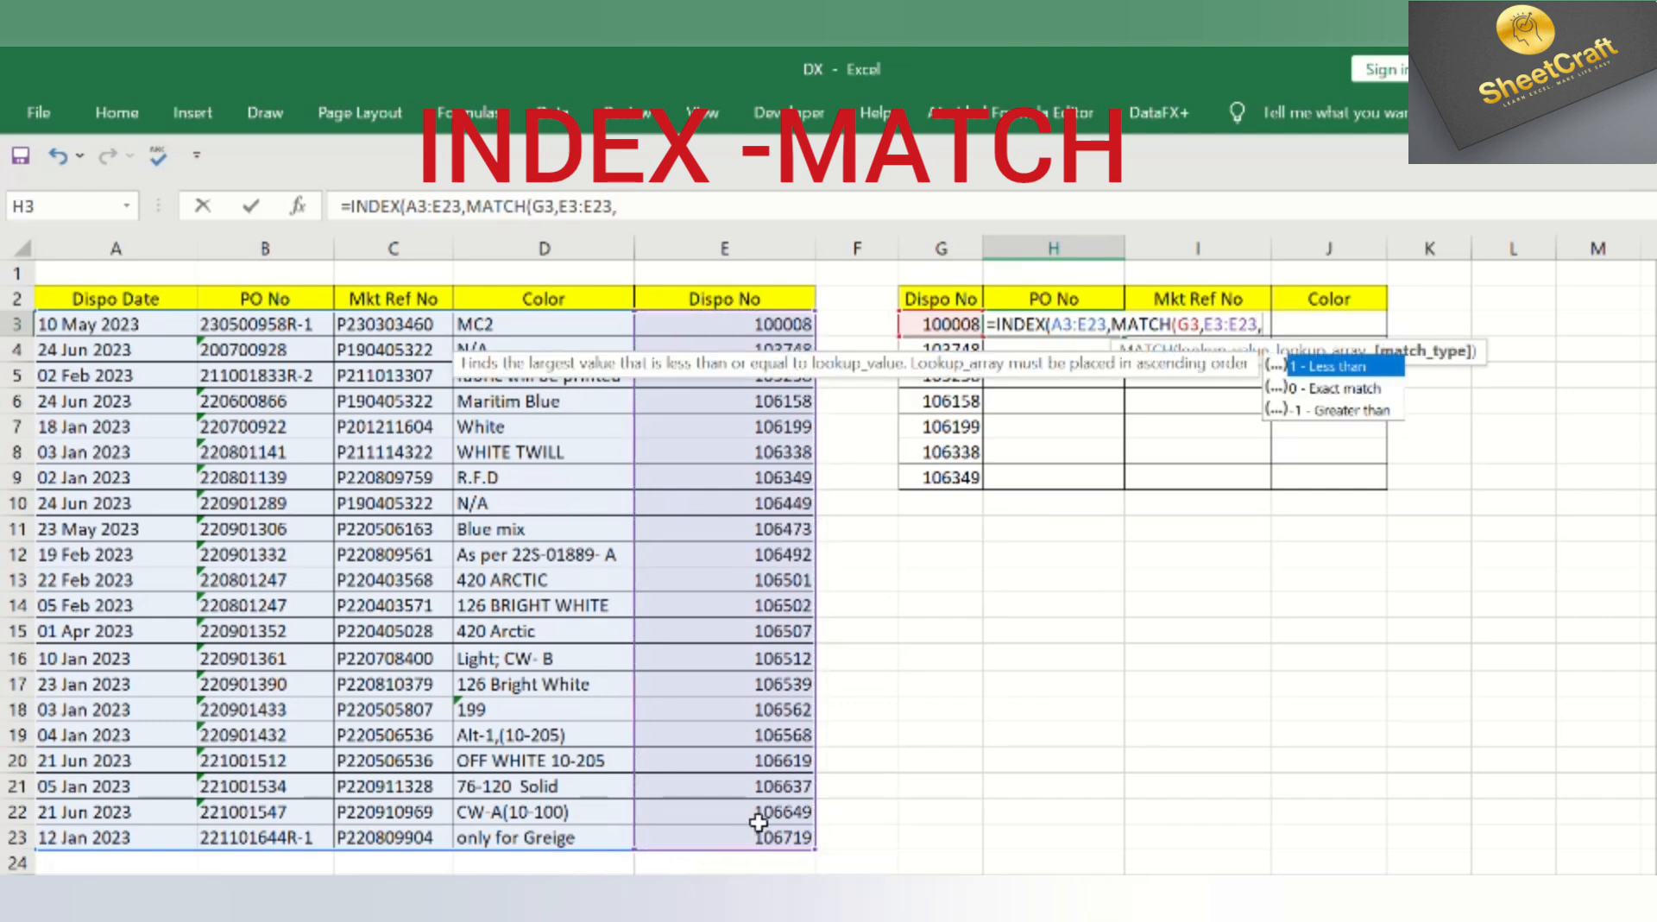
{"action": "type", "text": "0)"}
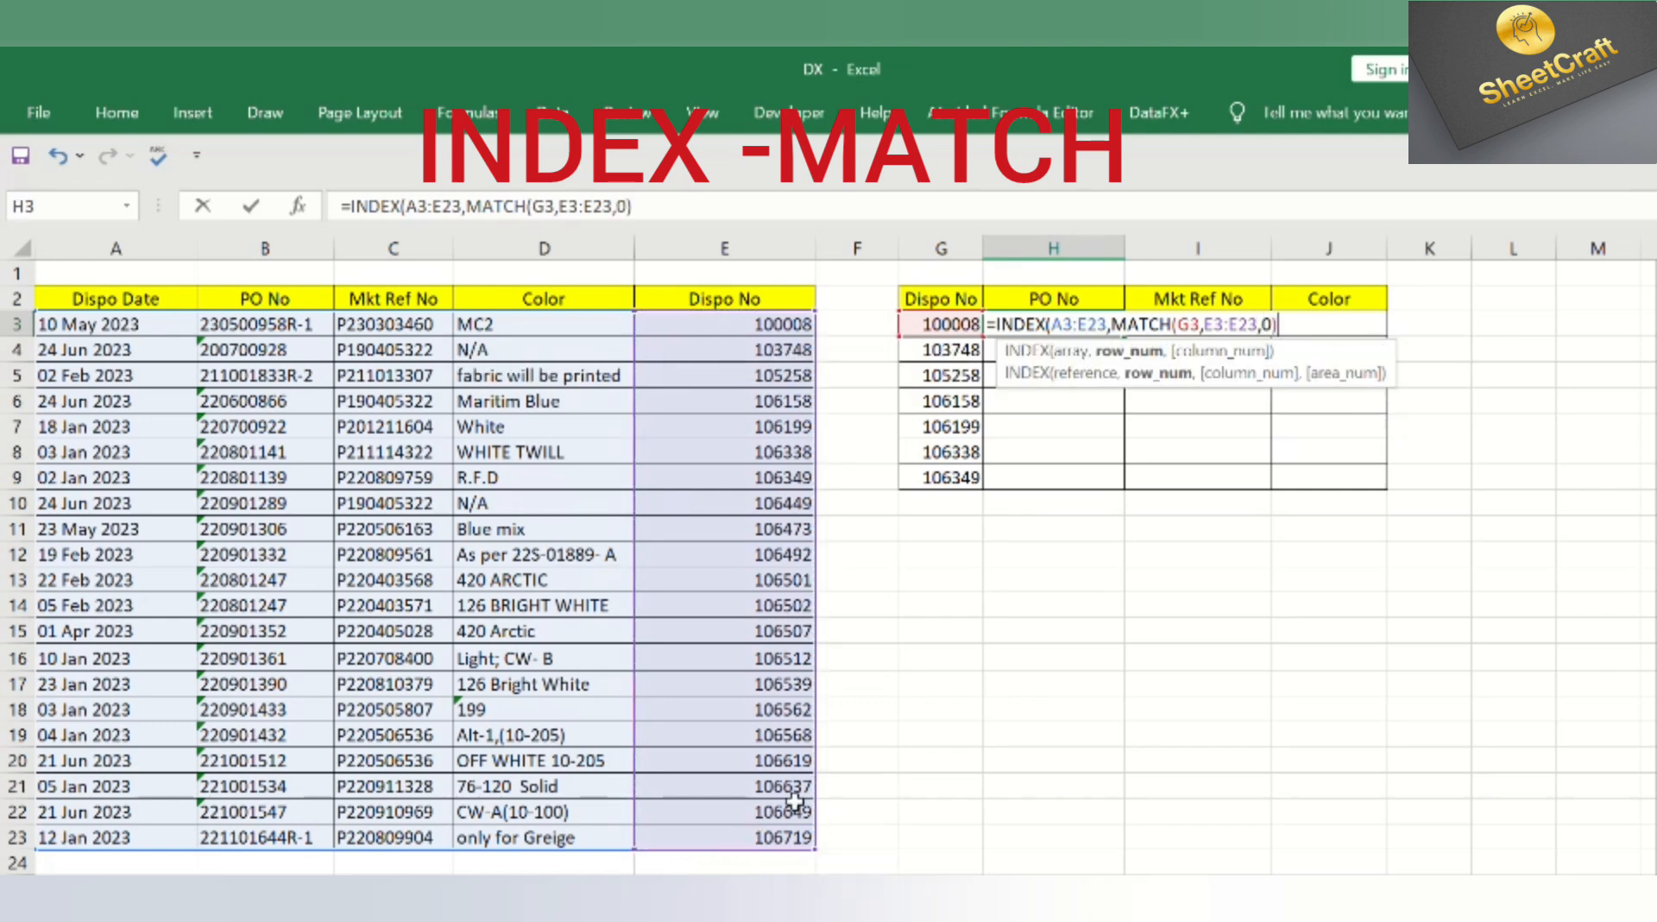
Add MATCH(H2,A2:E2,0) as the column argument, and finish the INDEX formula in H3
{"action": "type", "text": ","}
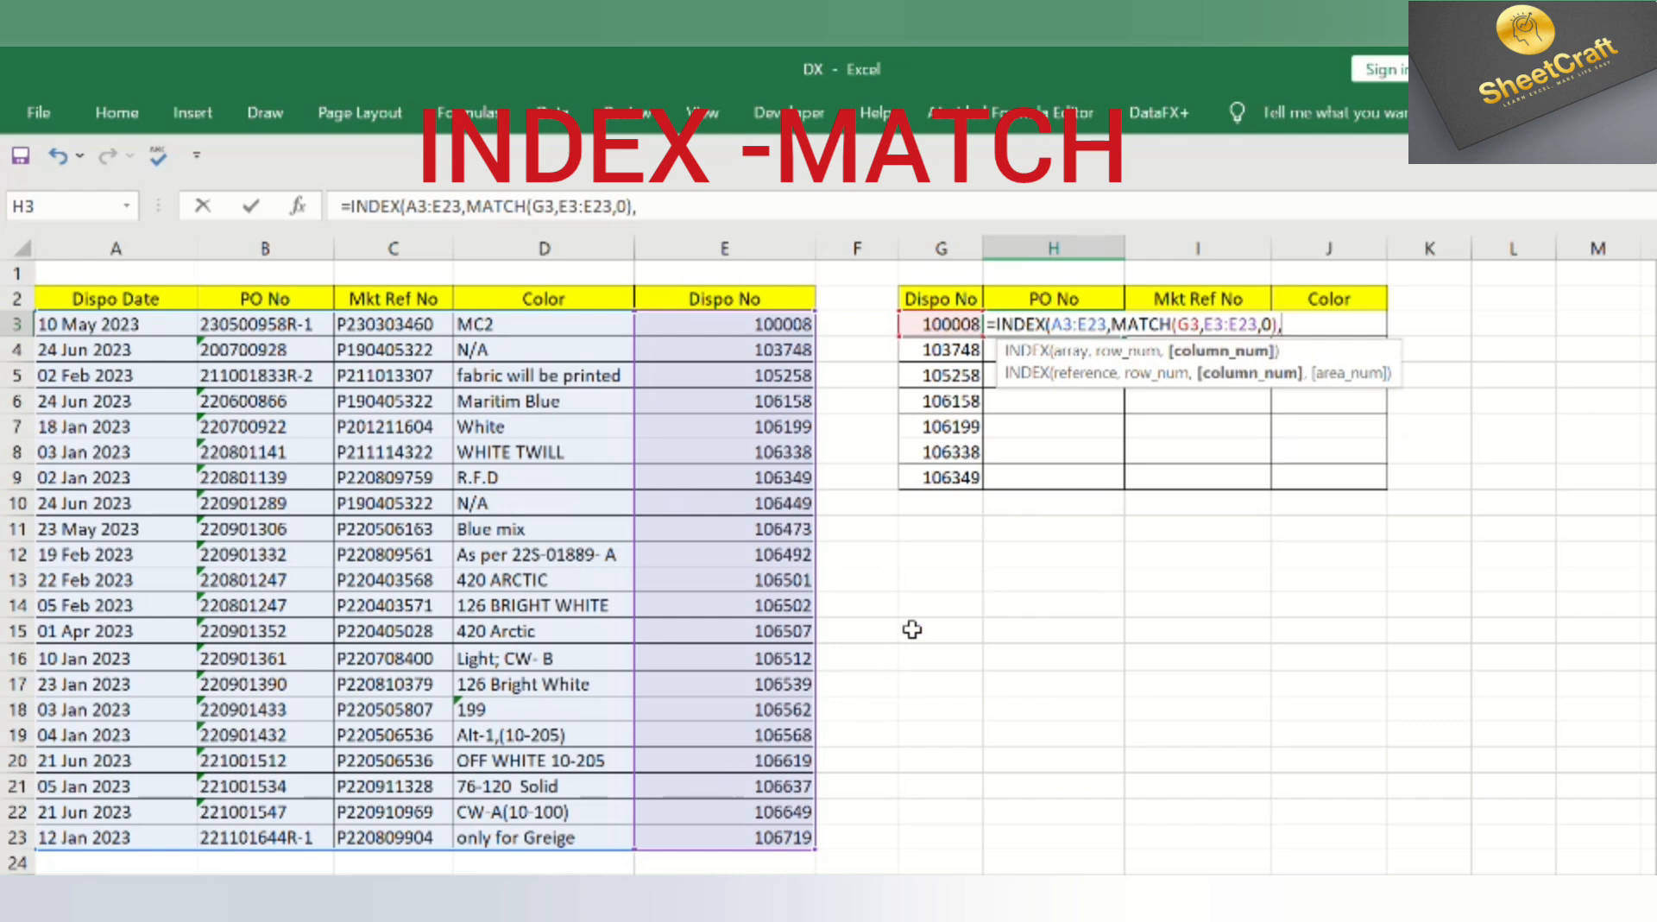
{"action": "type", "text": "m"}
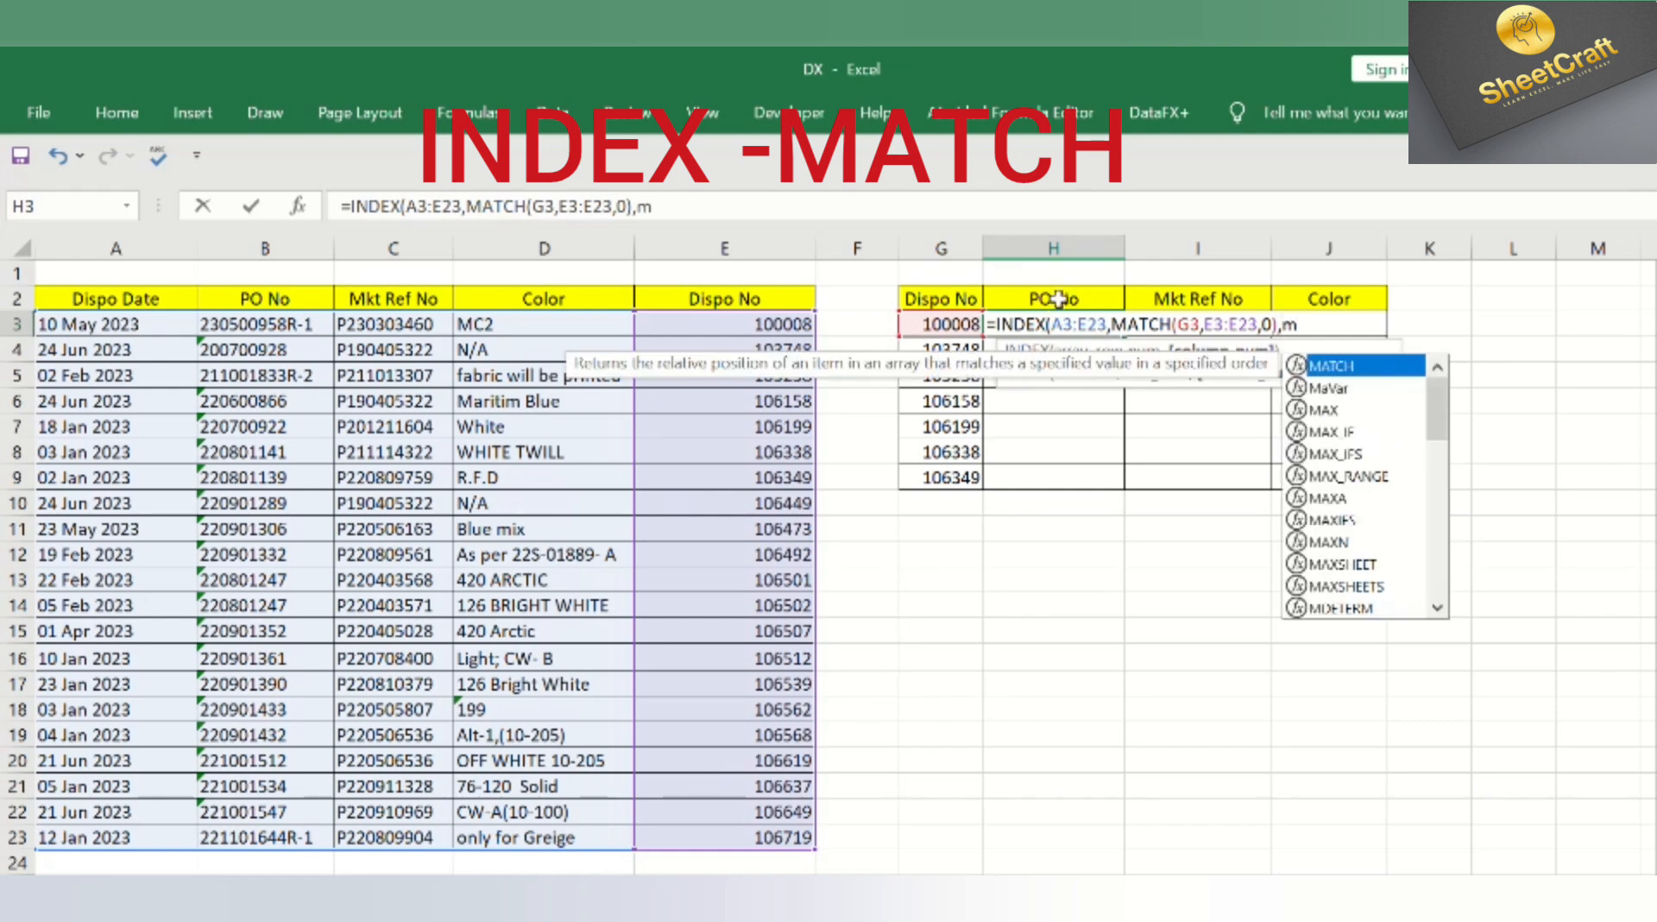
{"action": "key", "text": "Tab"}
{"action": "left_click", "coordinate": [1058, 300]}
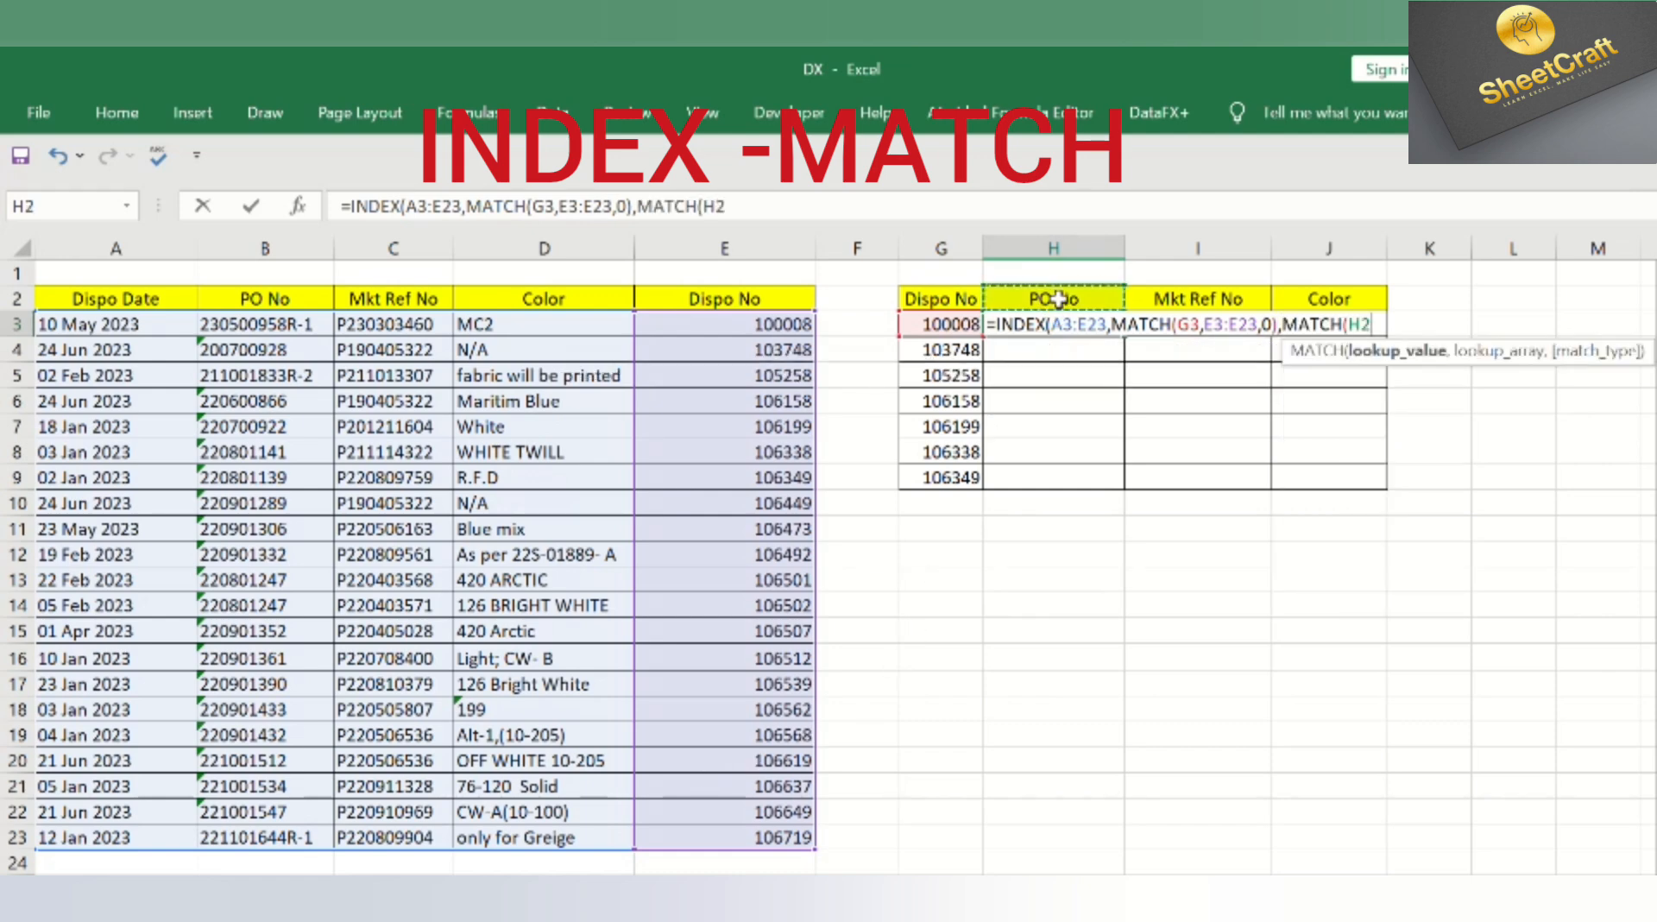
{"action": "type", "text": ","}
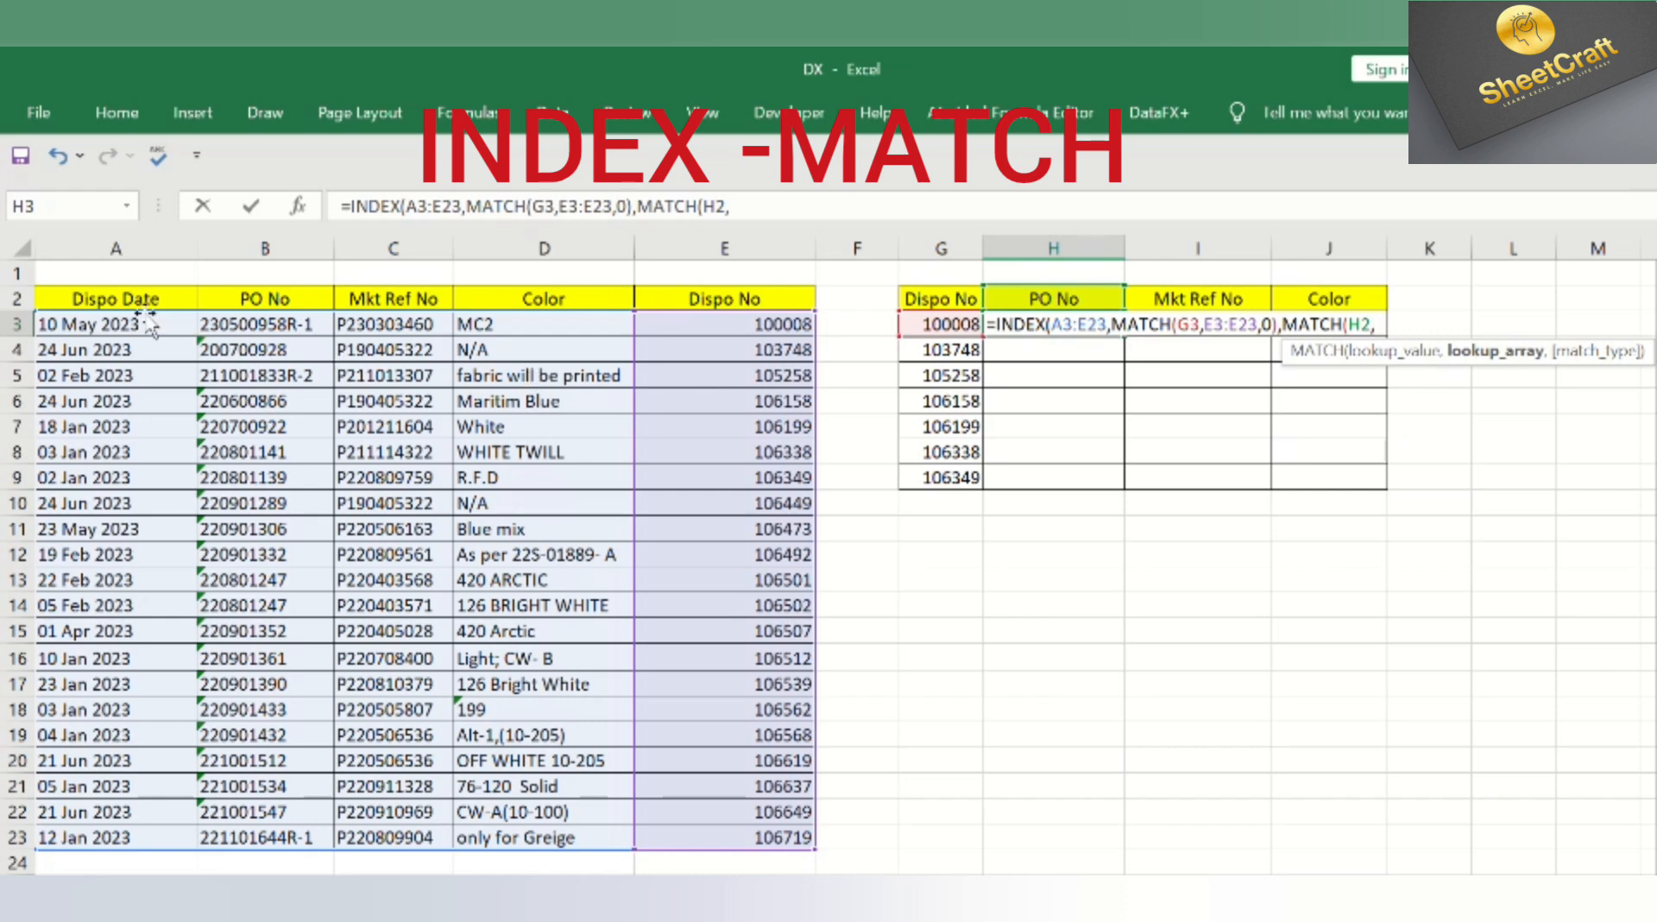
{"action": "left_click_drag", "start_coordinate": [138, 300], "coordinate": [751, 294]}
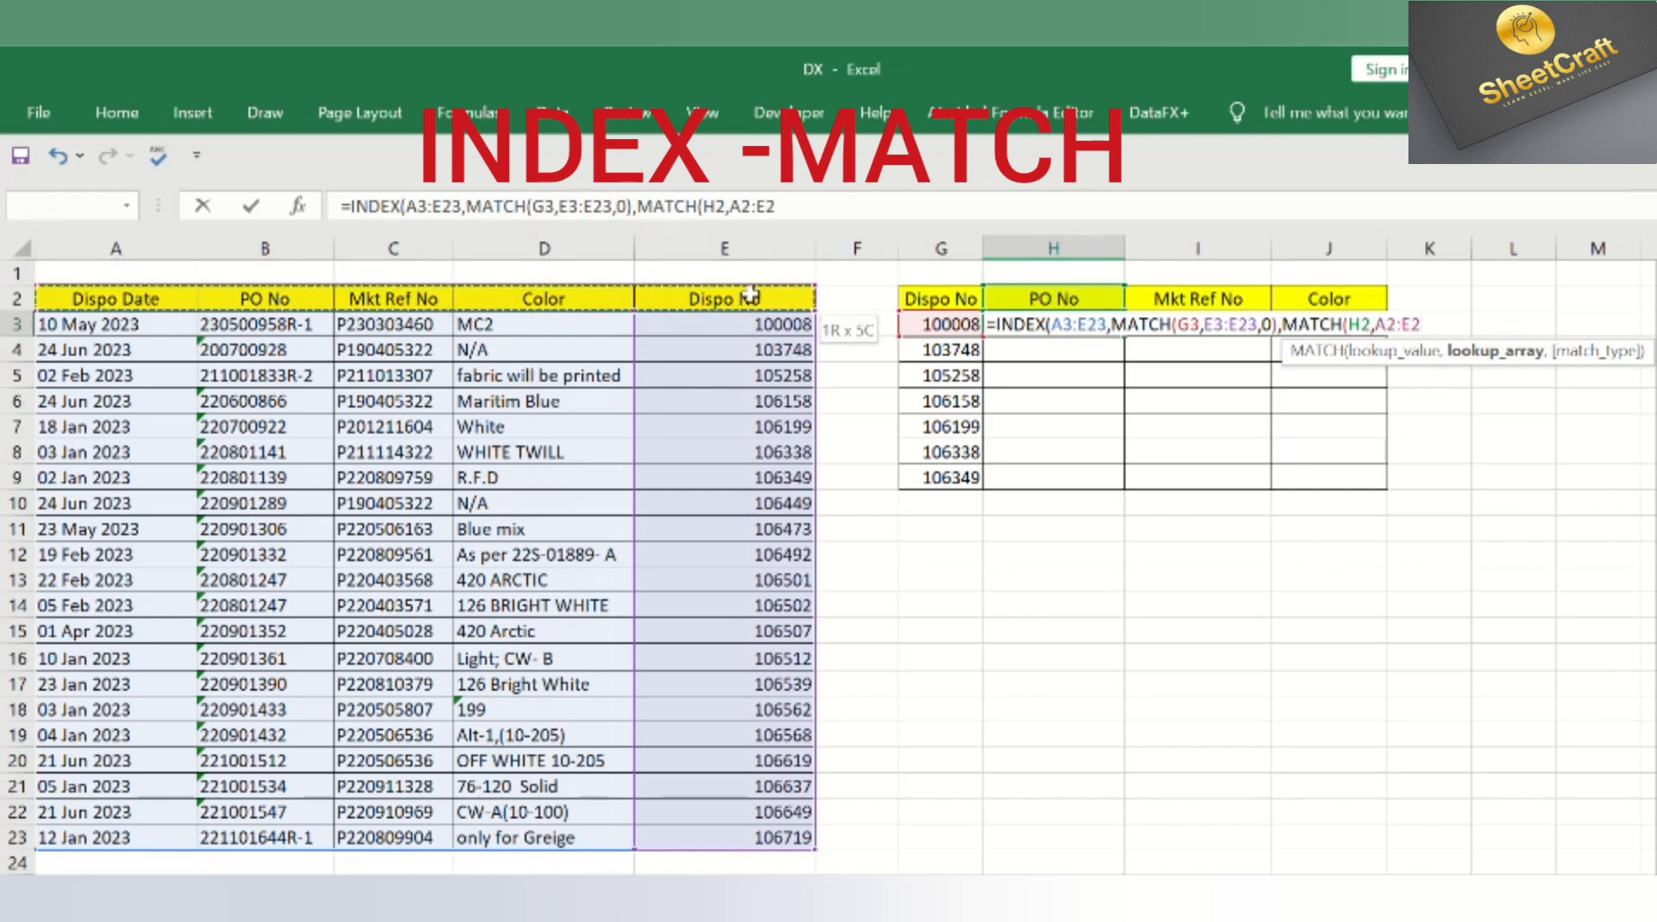
{"action": "type", "text": ",0"}
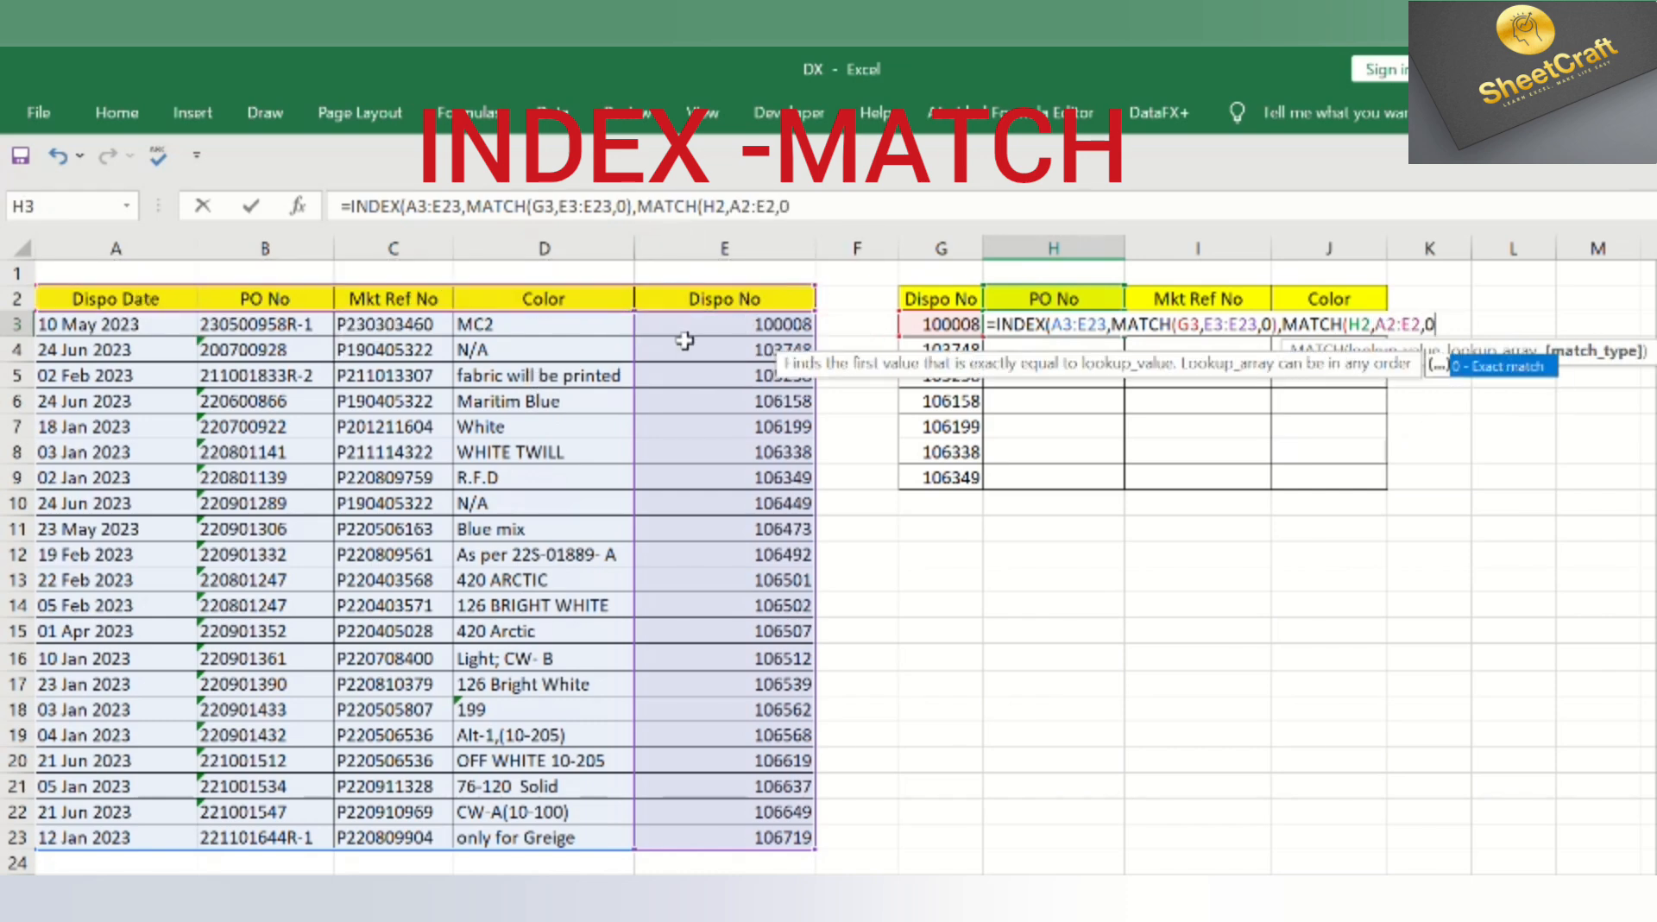
{"action": "type", "text": "))"}
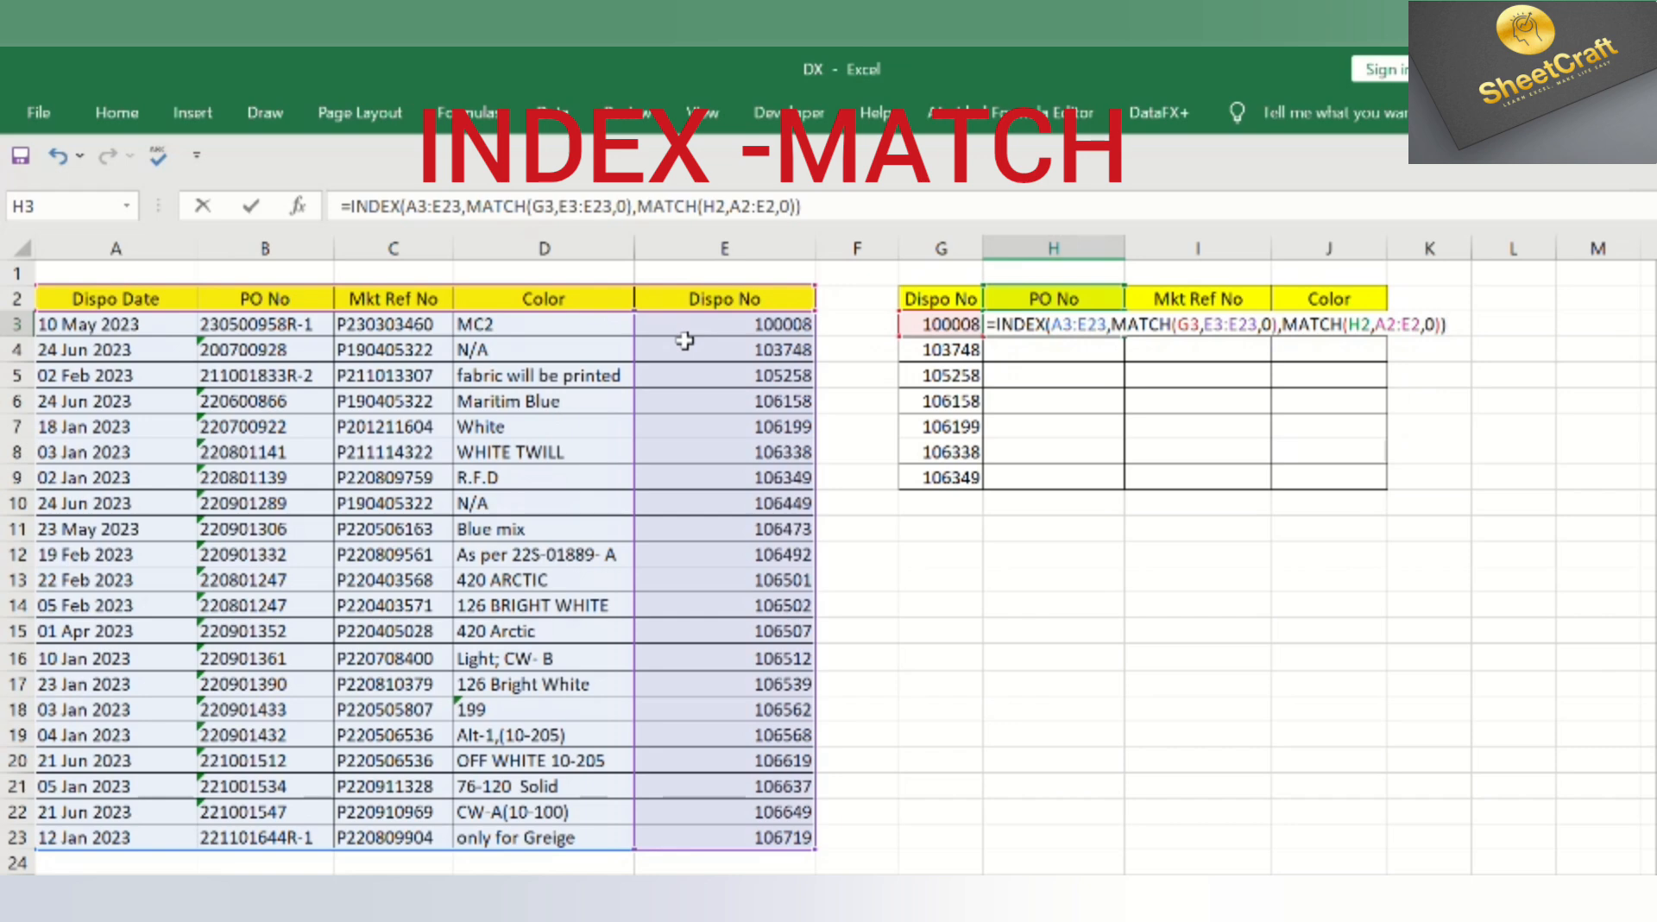
{"action": "key", "text": "Return"}
{"action": "left_click", "coordinate": [1057, 319]}
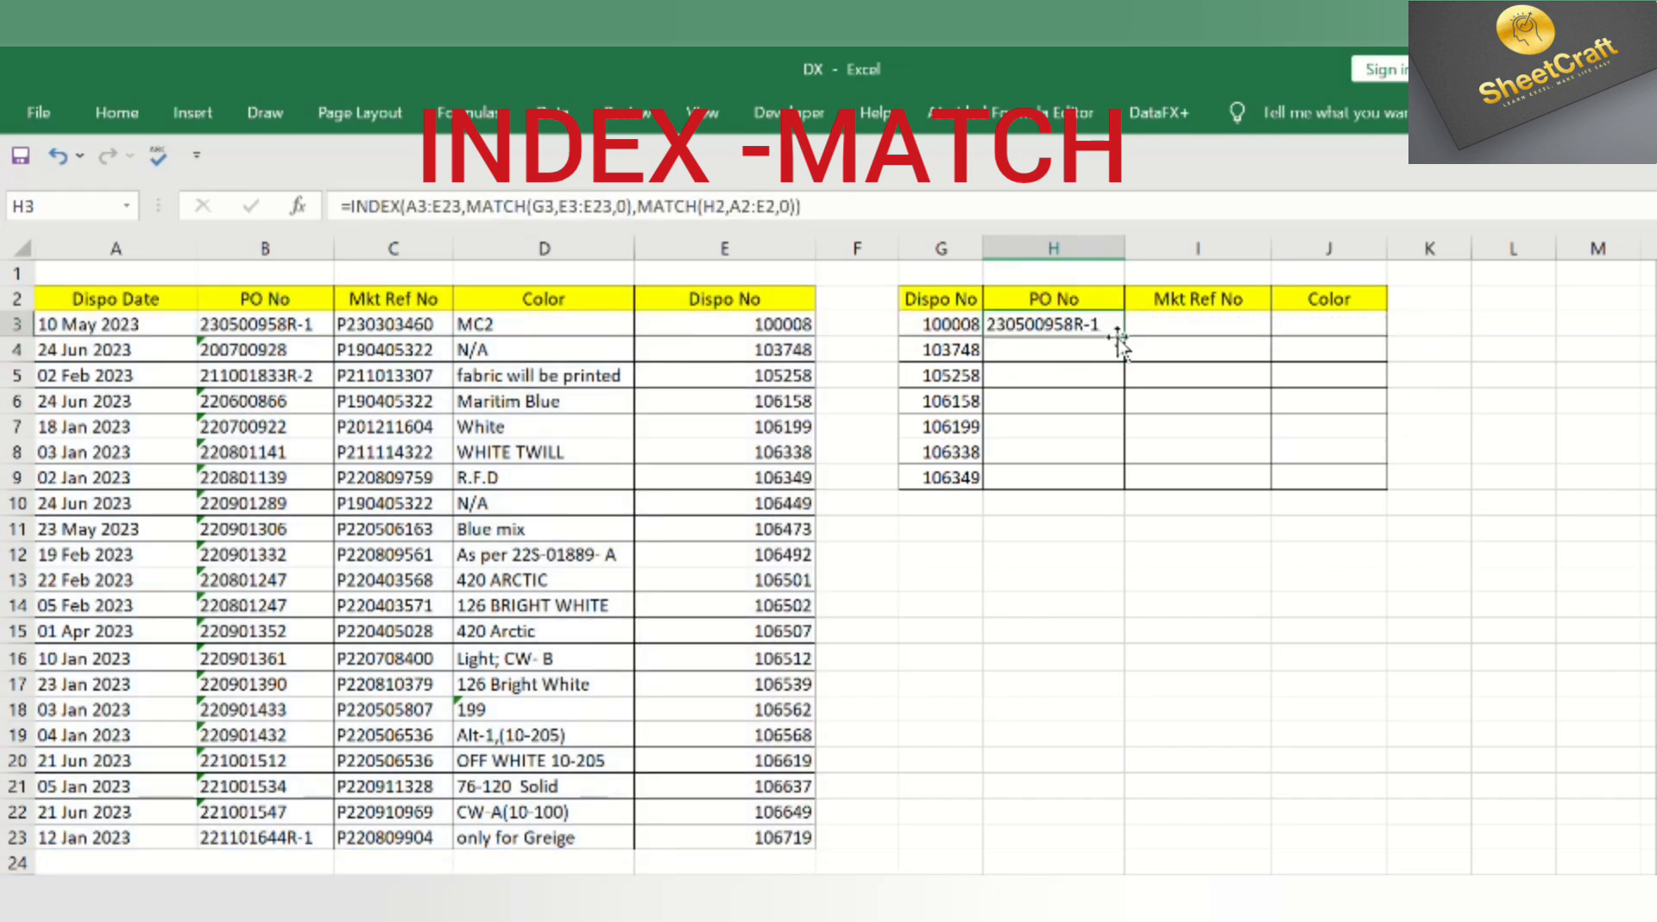
Fill the INDEX-MATCH formula from H3 down to H9, and begin a DXLOOKUP formula in I3
{"action": "left_click_drag", "start_coordinate": [1124, 339], "coordinate": [1106, 480]}
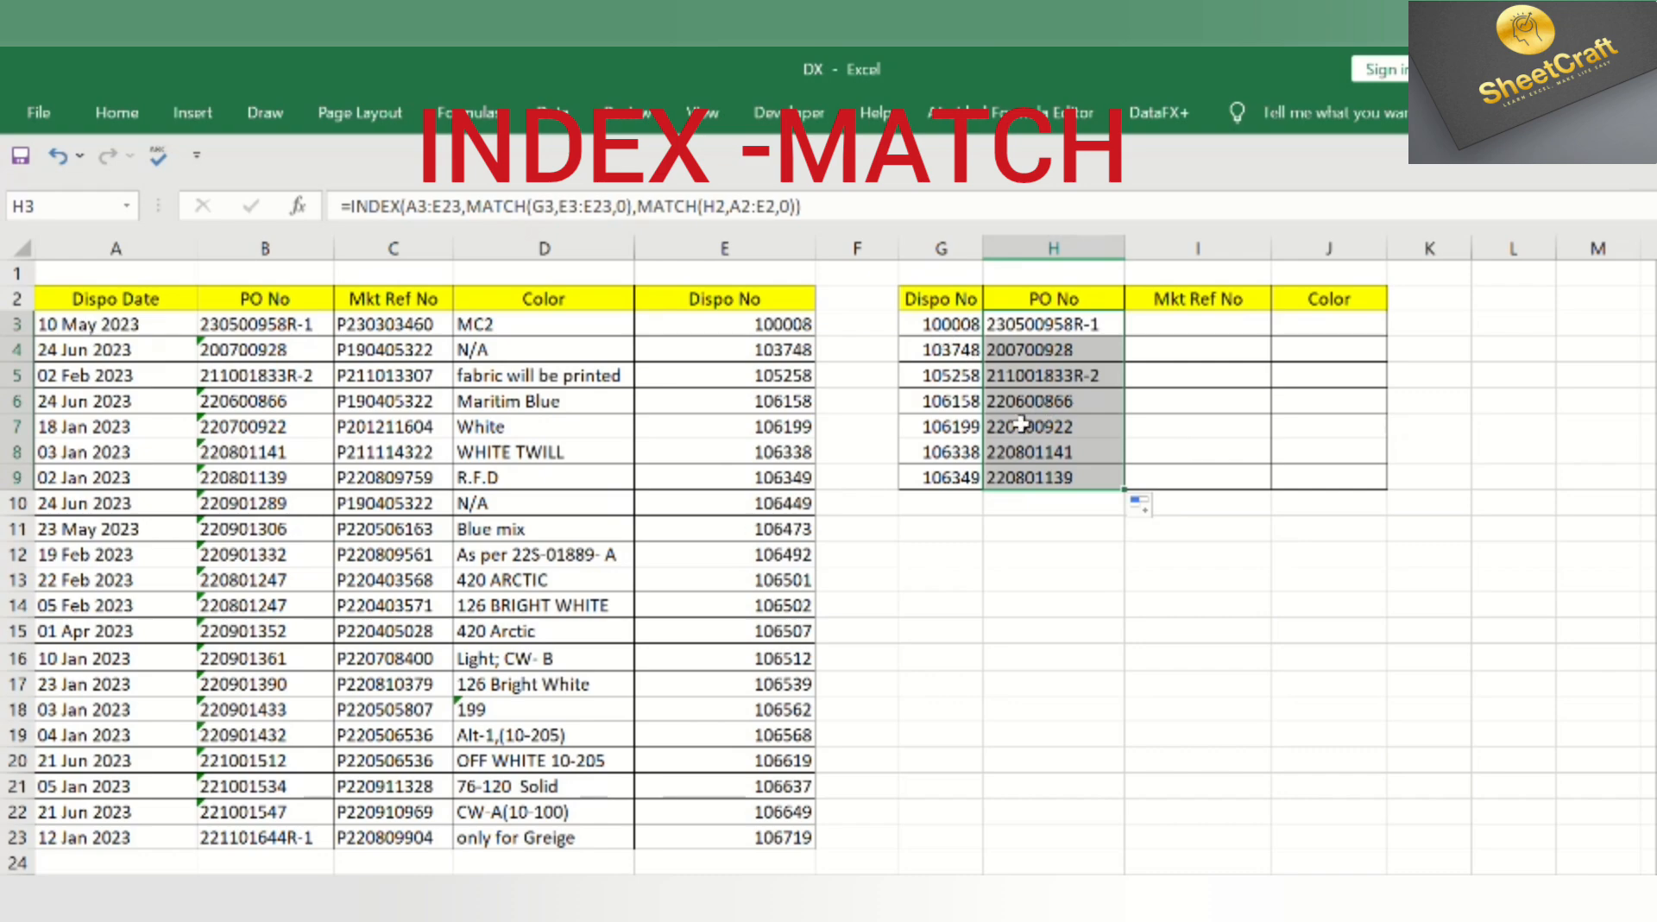
{"action": "left_click", "coordinate": [1192, 321]}
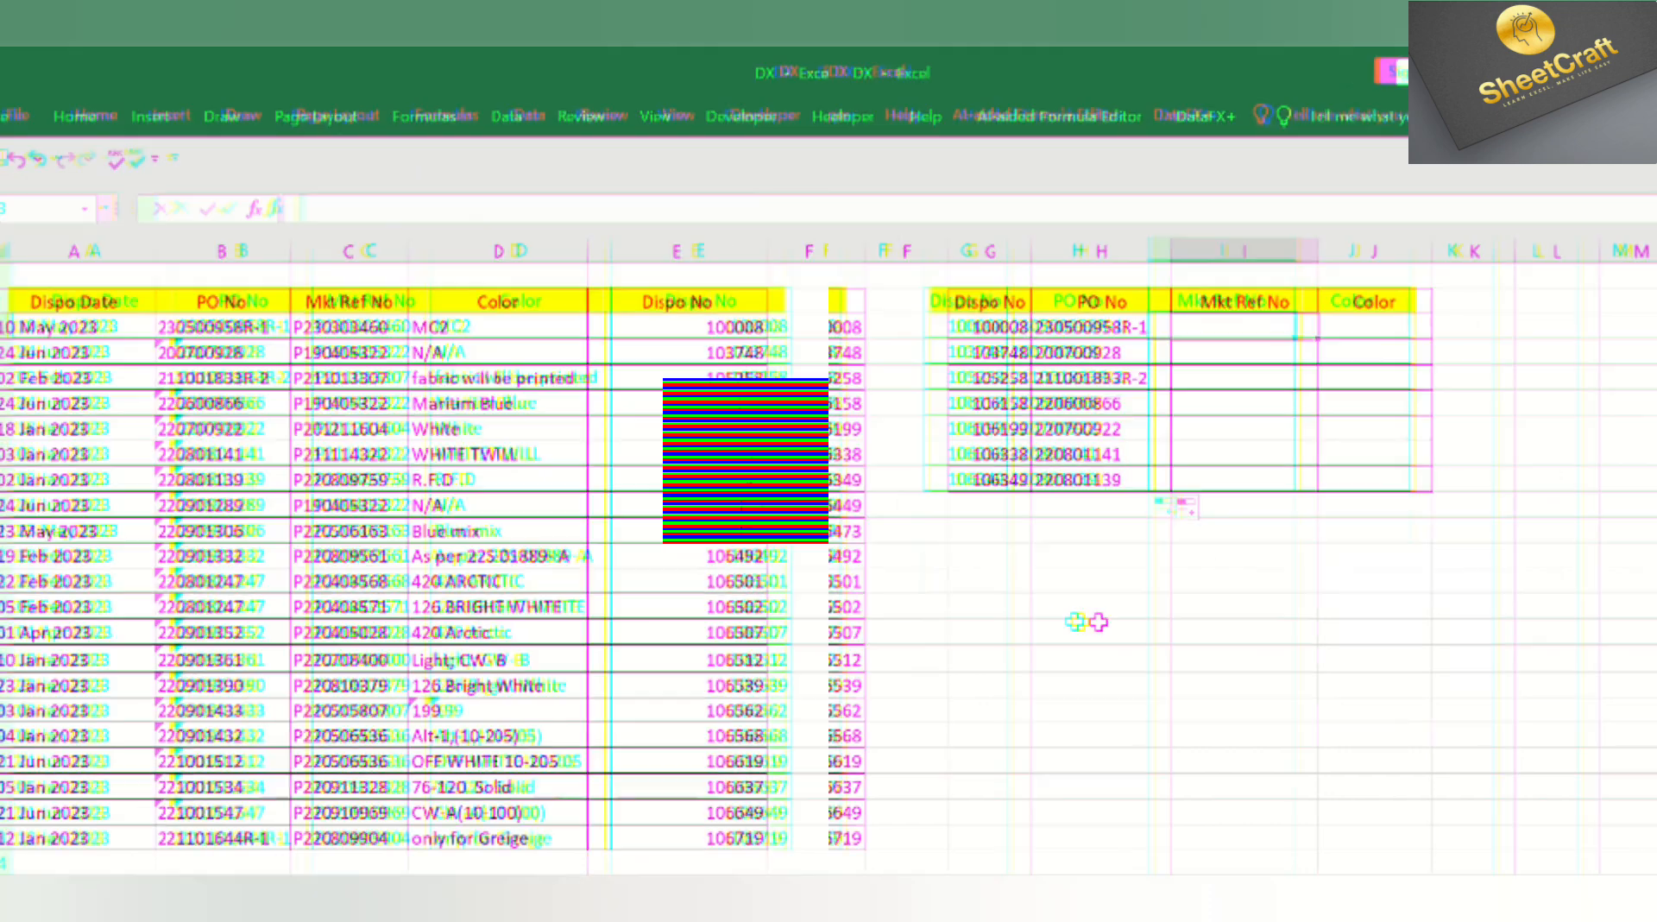
{"action": "type", "text": "=X"}
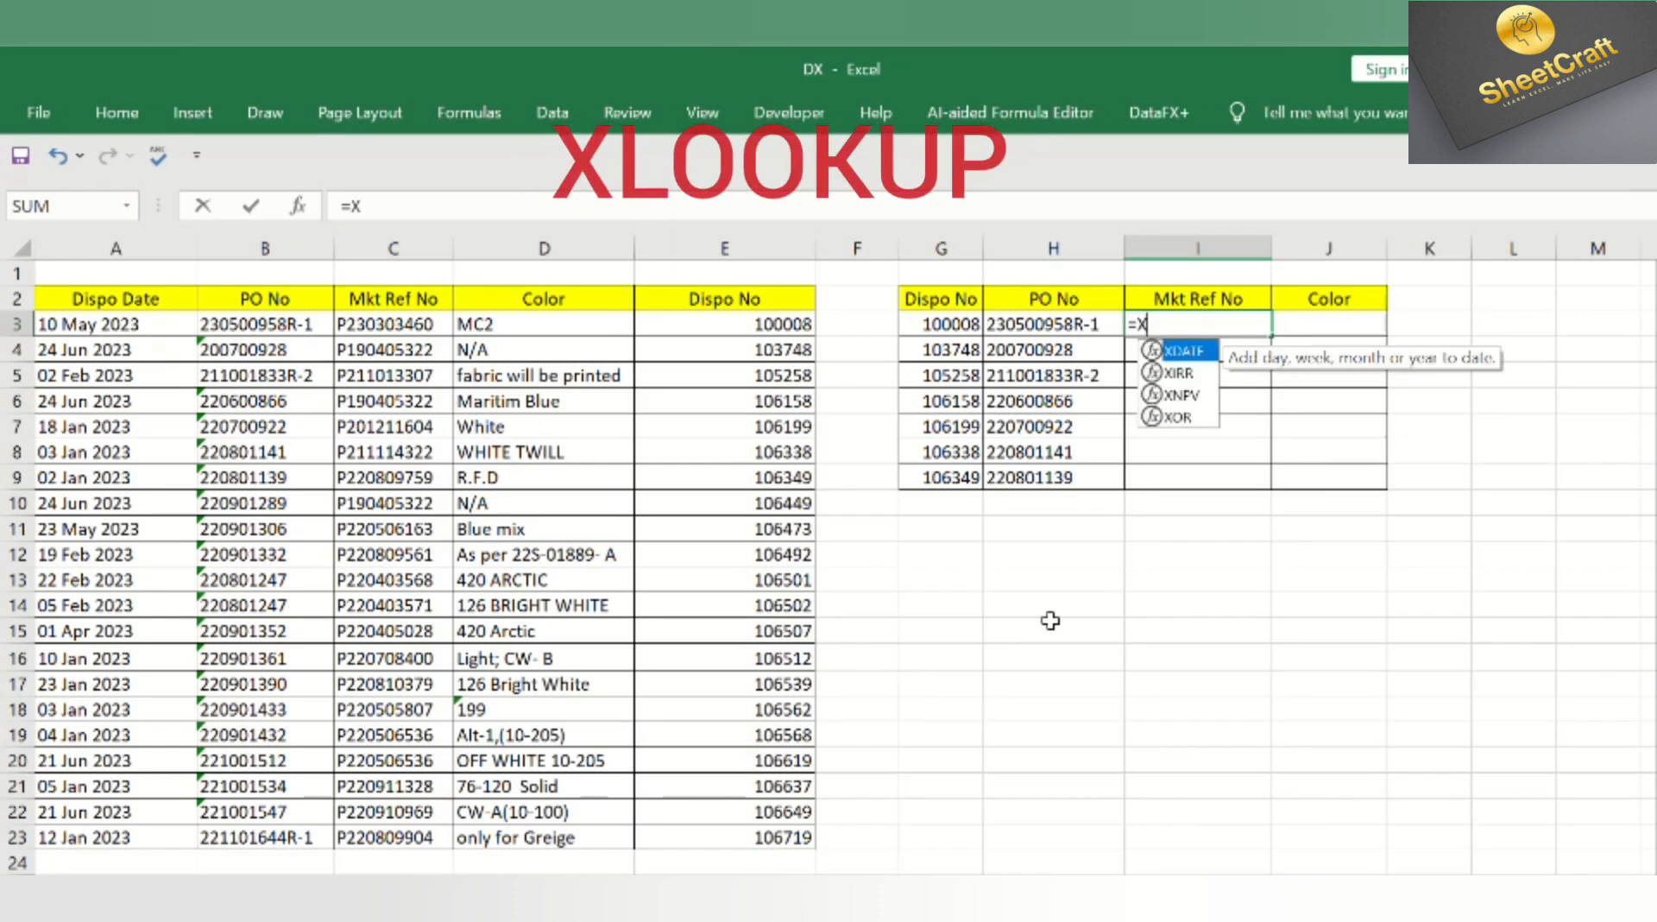
{"action": "key", "text": "BackSpace"}
{"action": "type", "text": "d"}
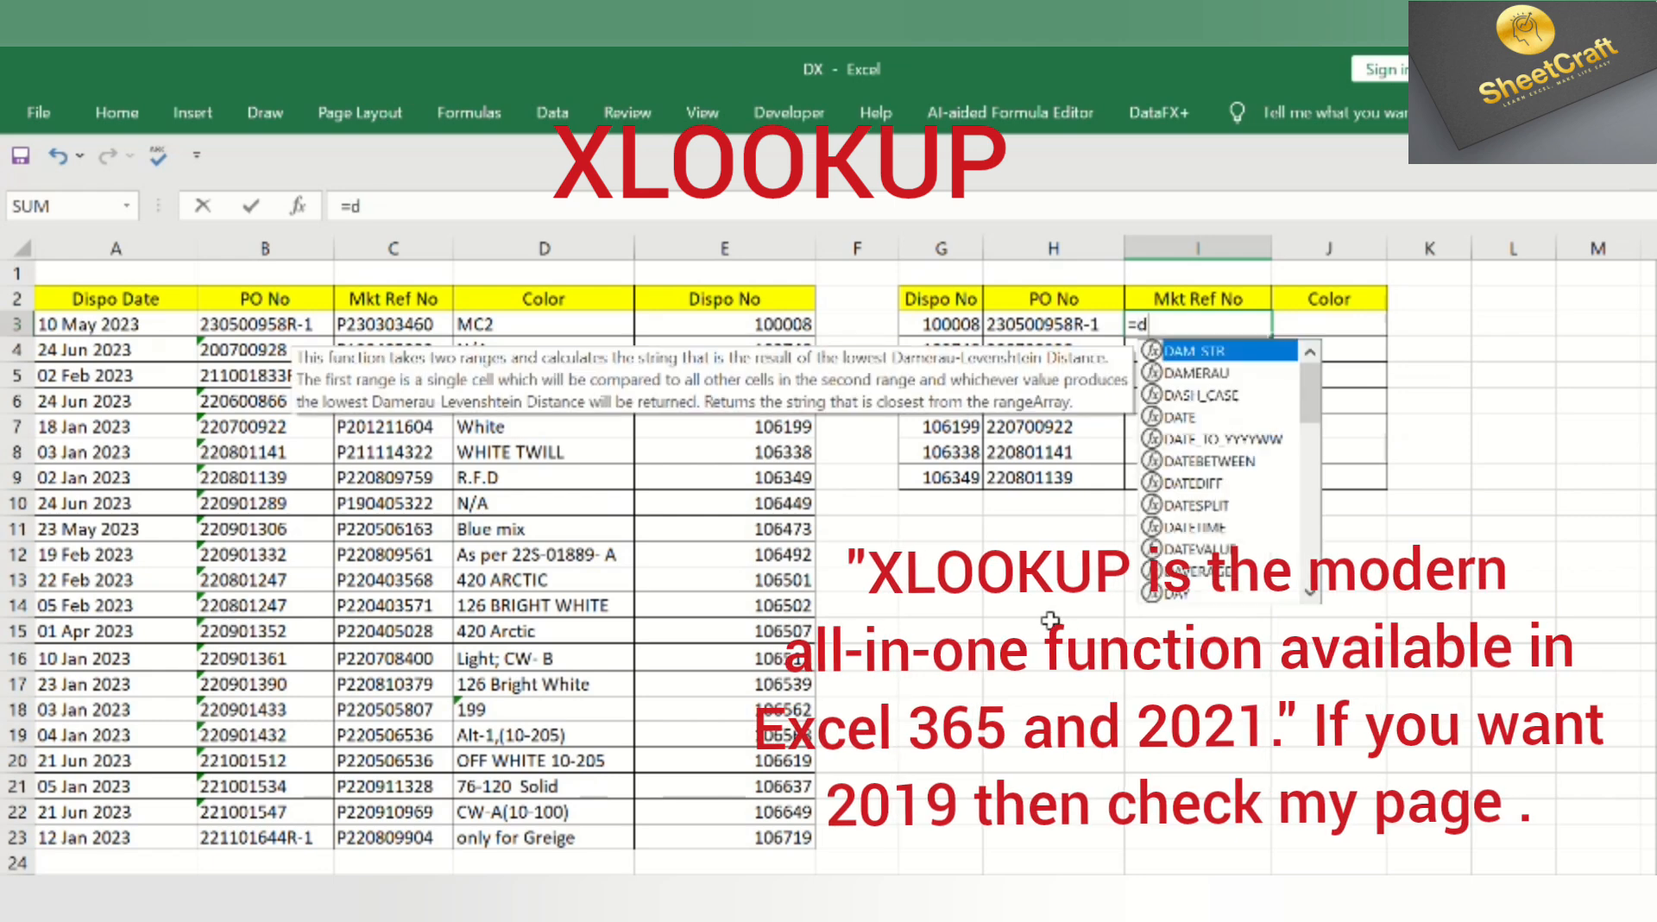
{"action": "type", "text": "xl"}
{"action": "key", "text": "Tab"}
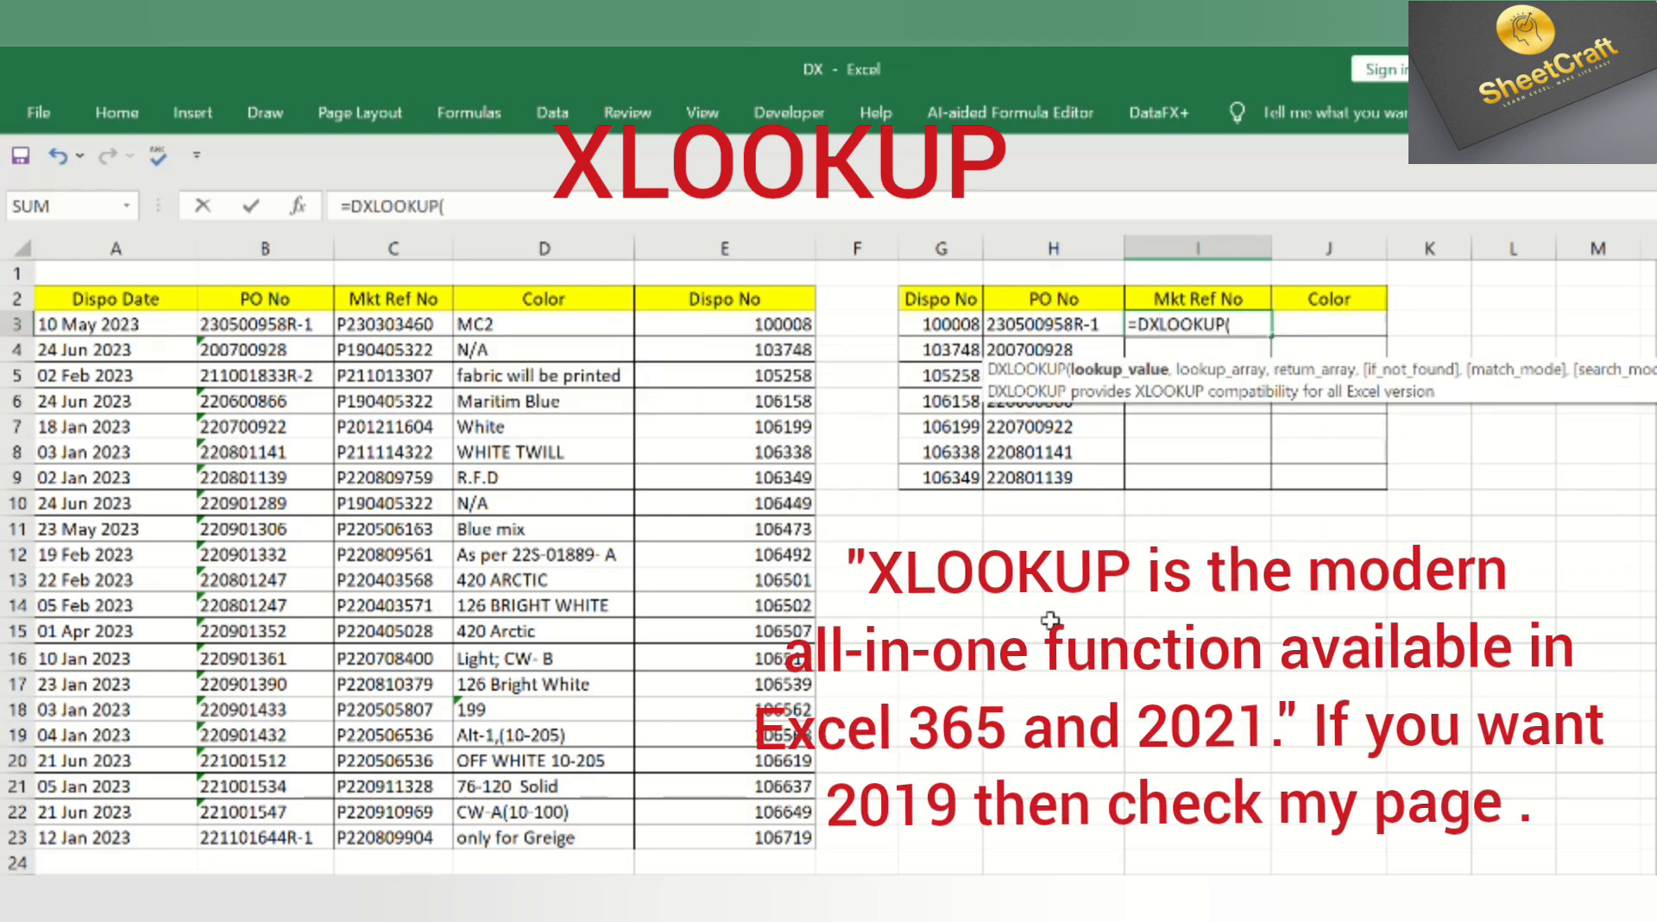
Complete the DXLOOKUP formula in I3 with lookup value G3, lookup array E:E and return array B:B, and fill it down to I9
{"action": "left_click", "coordinate": [957, 326]}
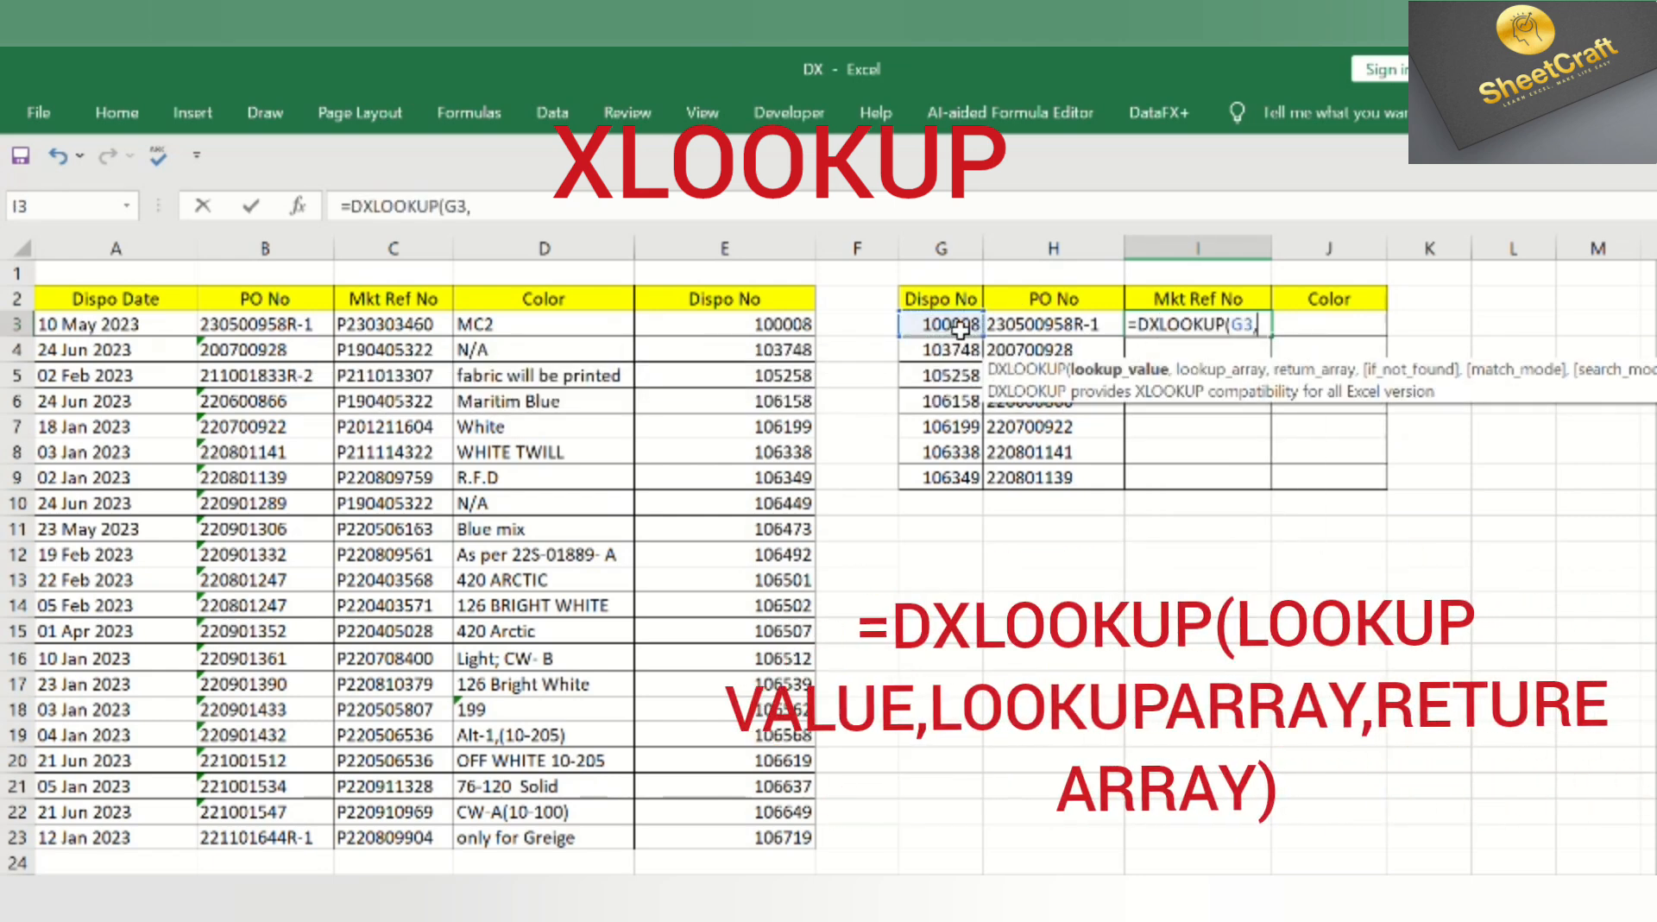
{"action": "type", "text": ","}
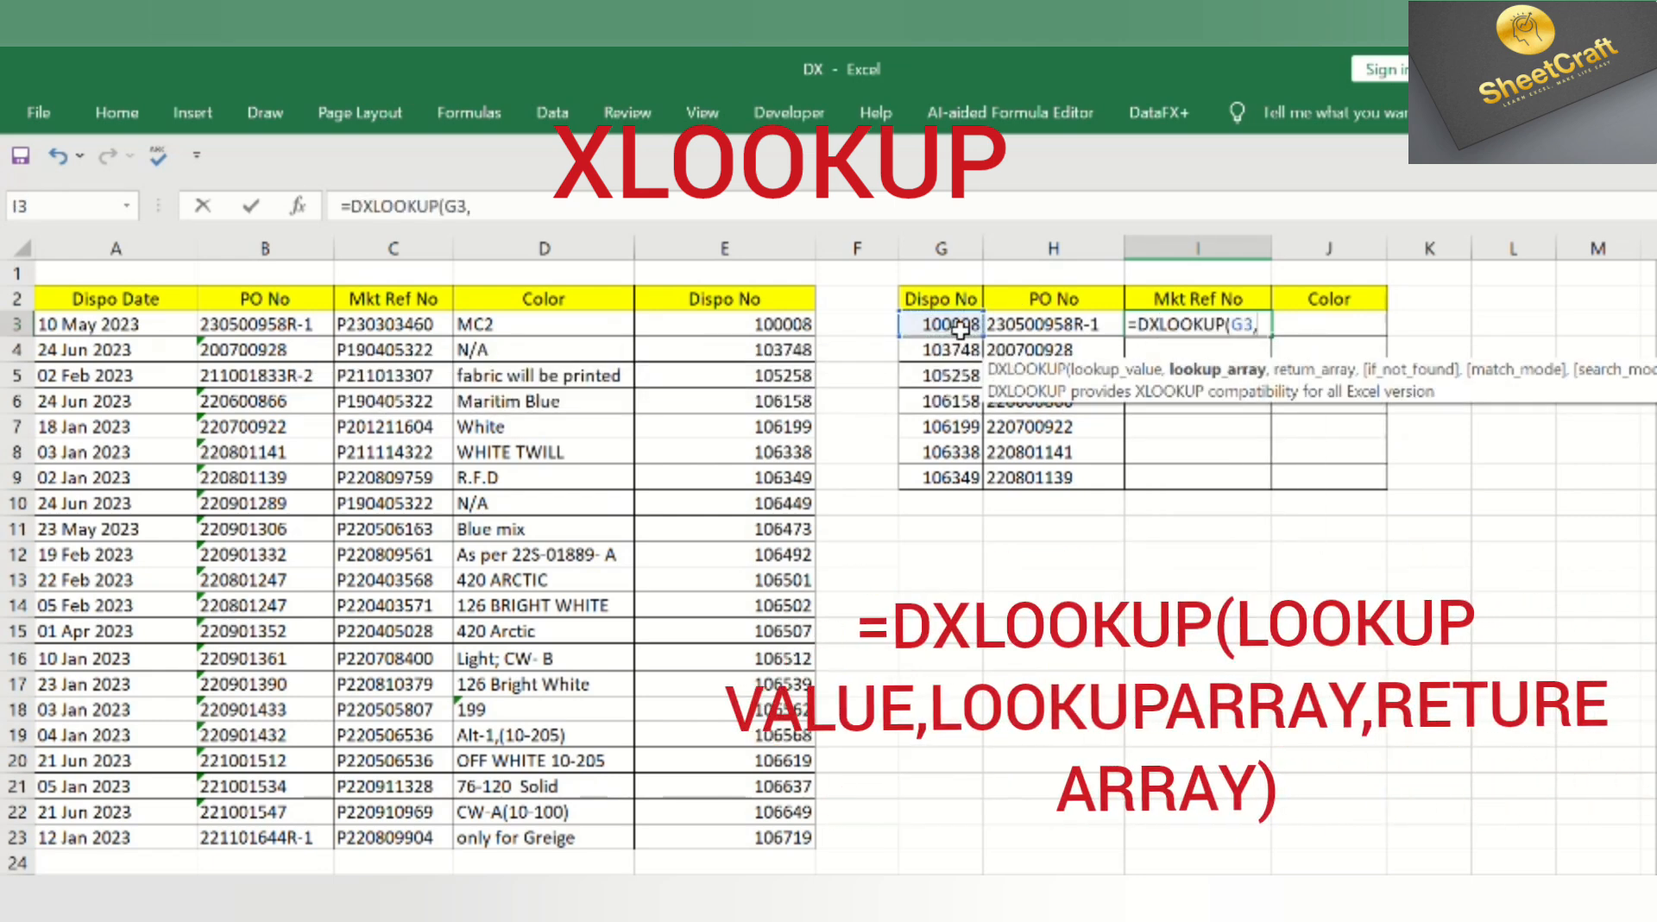
{"action": "left_click", "coordinate": [725, 259]}
{"action": "type", "text": ","}
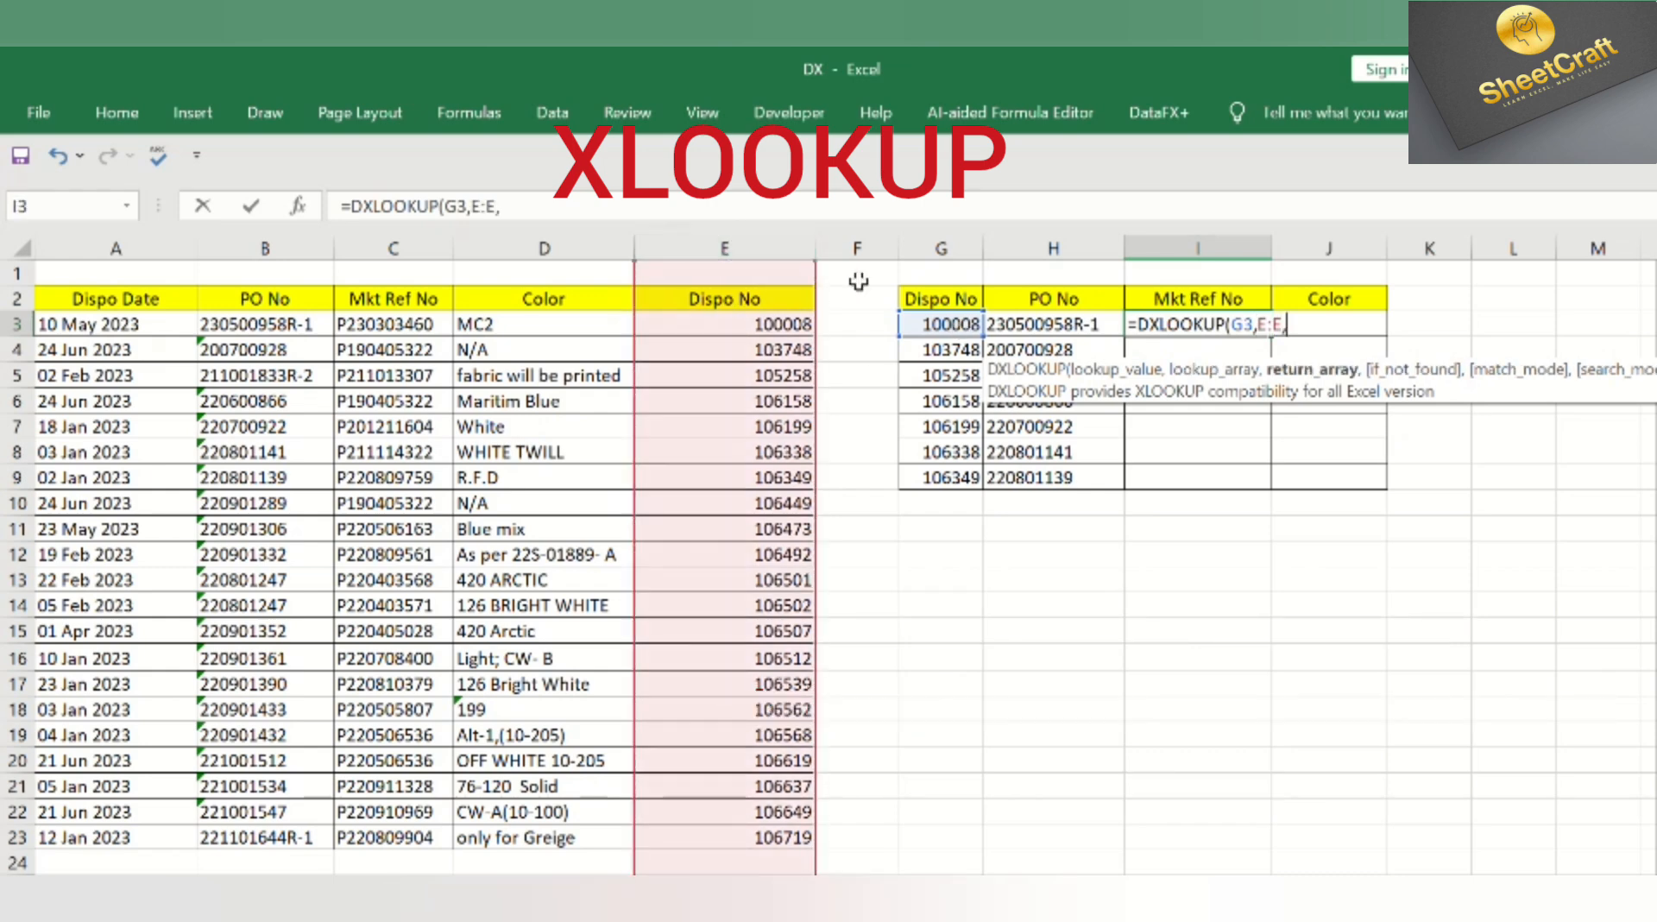
{"action": "left_click", "coordinate": [331, 248]}
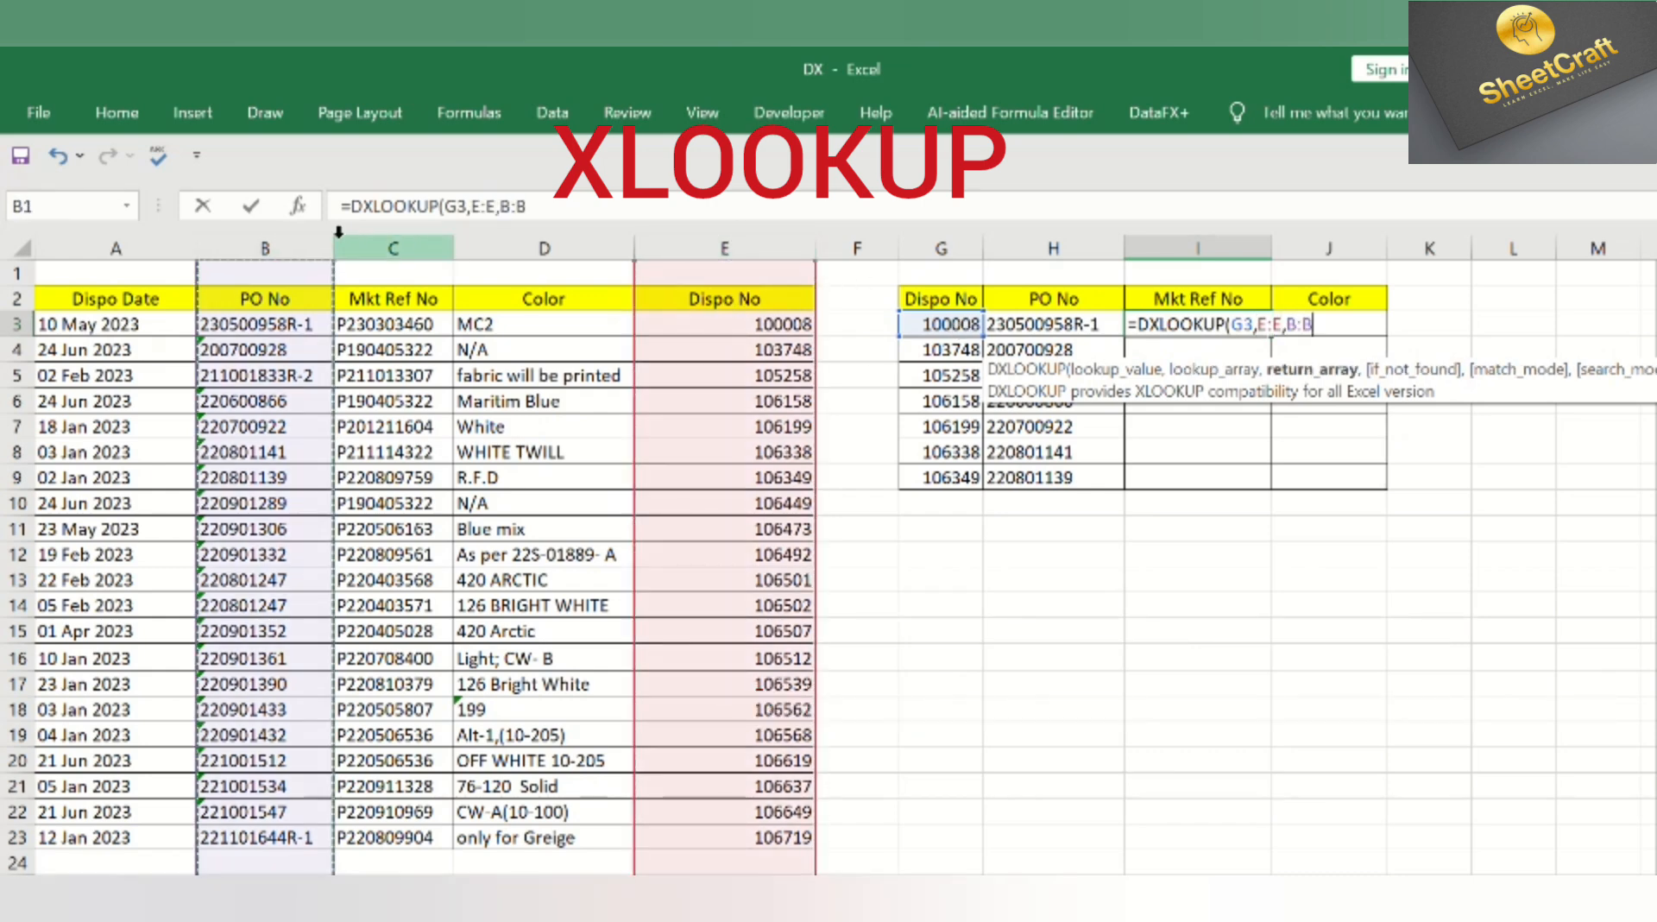
{"action": "key", "text": "Return"}
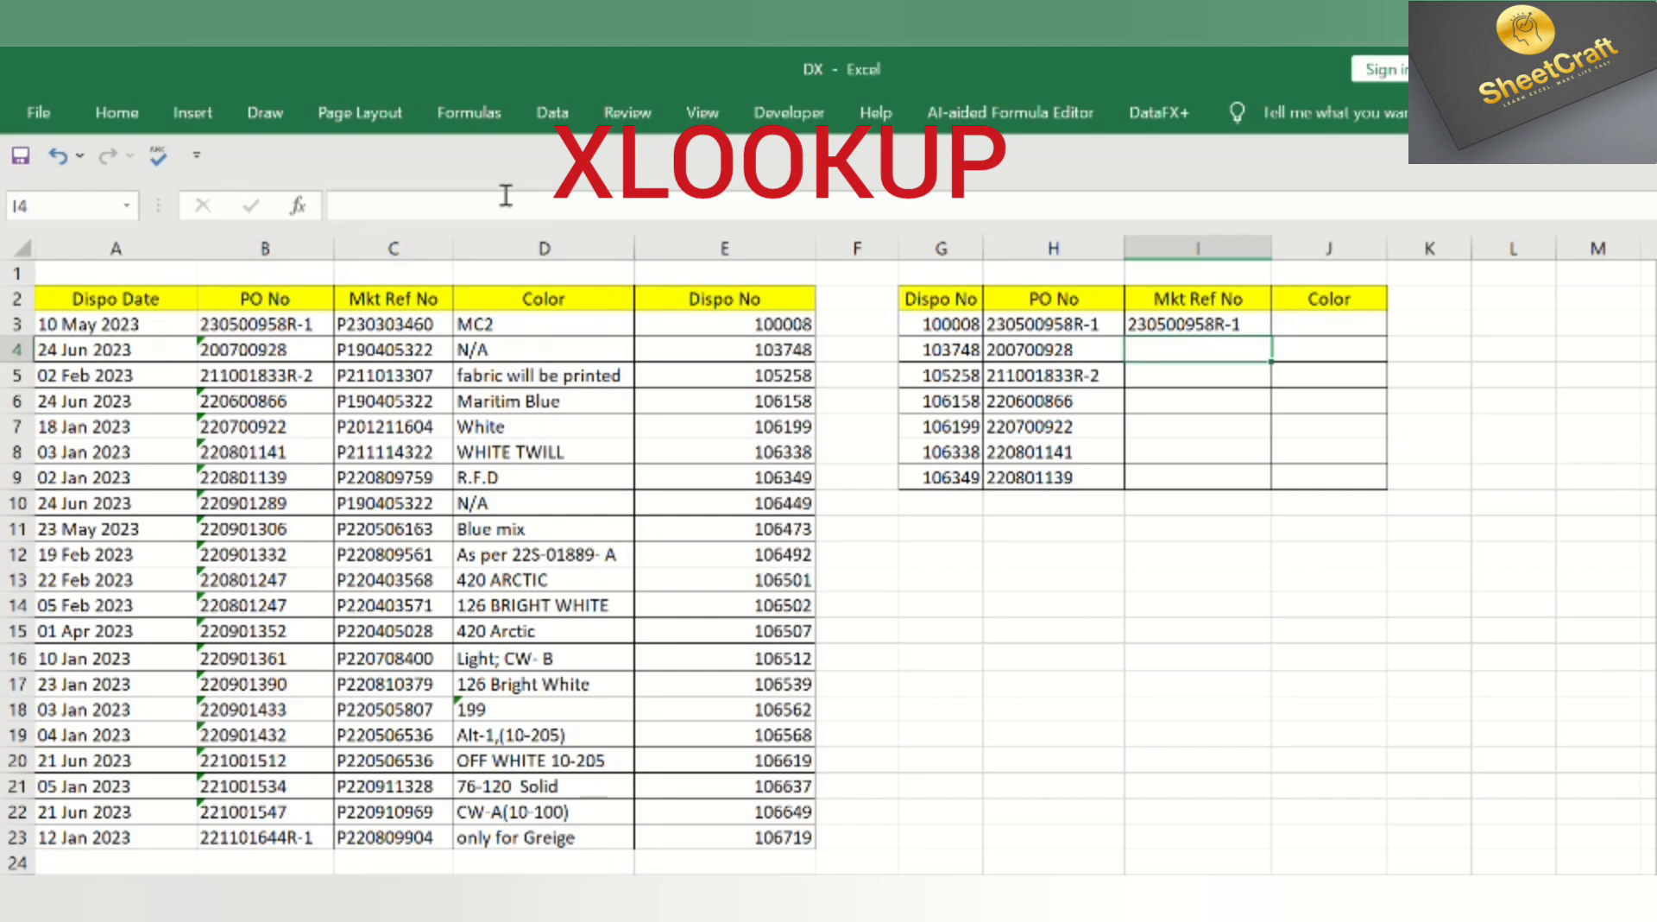
{"action": "left_click", "coordinate": [1211, 325]}
{"action": "left_click_drag", "start_coordinate": [1272, 338], "coordinate": [1255, 483]}
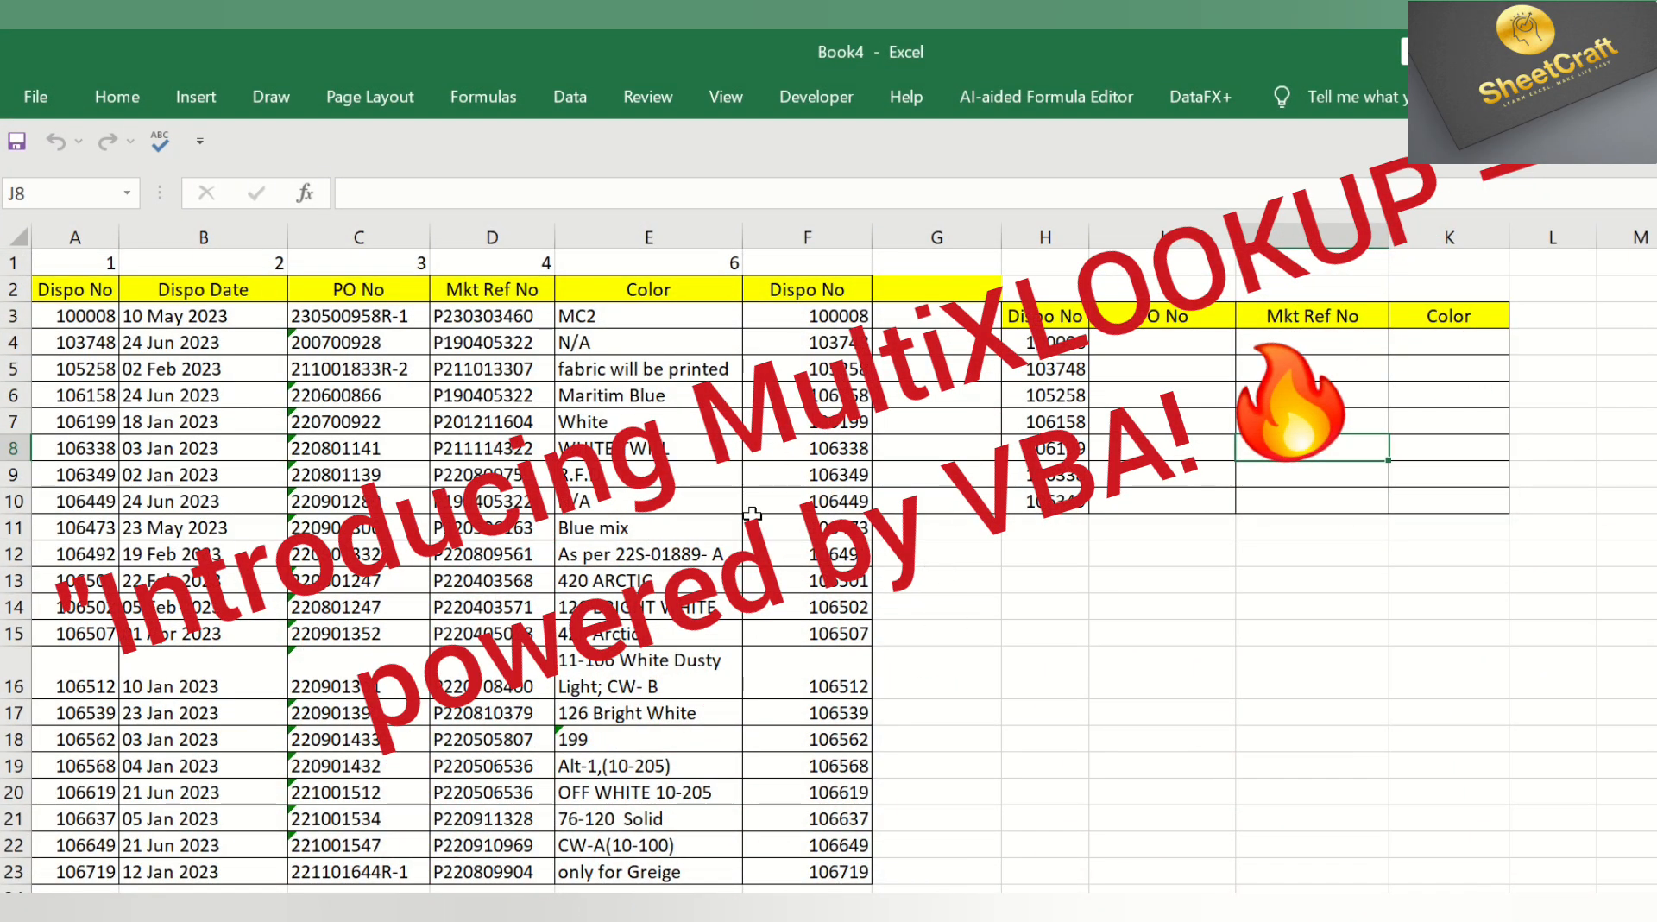
Save Book4 in the Downloads folder as an Excel Macro-Enabled Workbook named DDWDW
{"action": "left_click", "coordinate": [33, 85]}
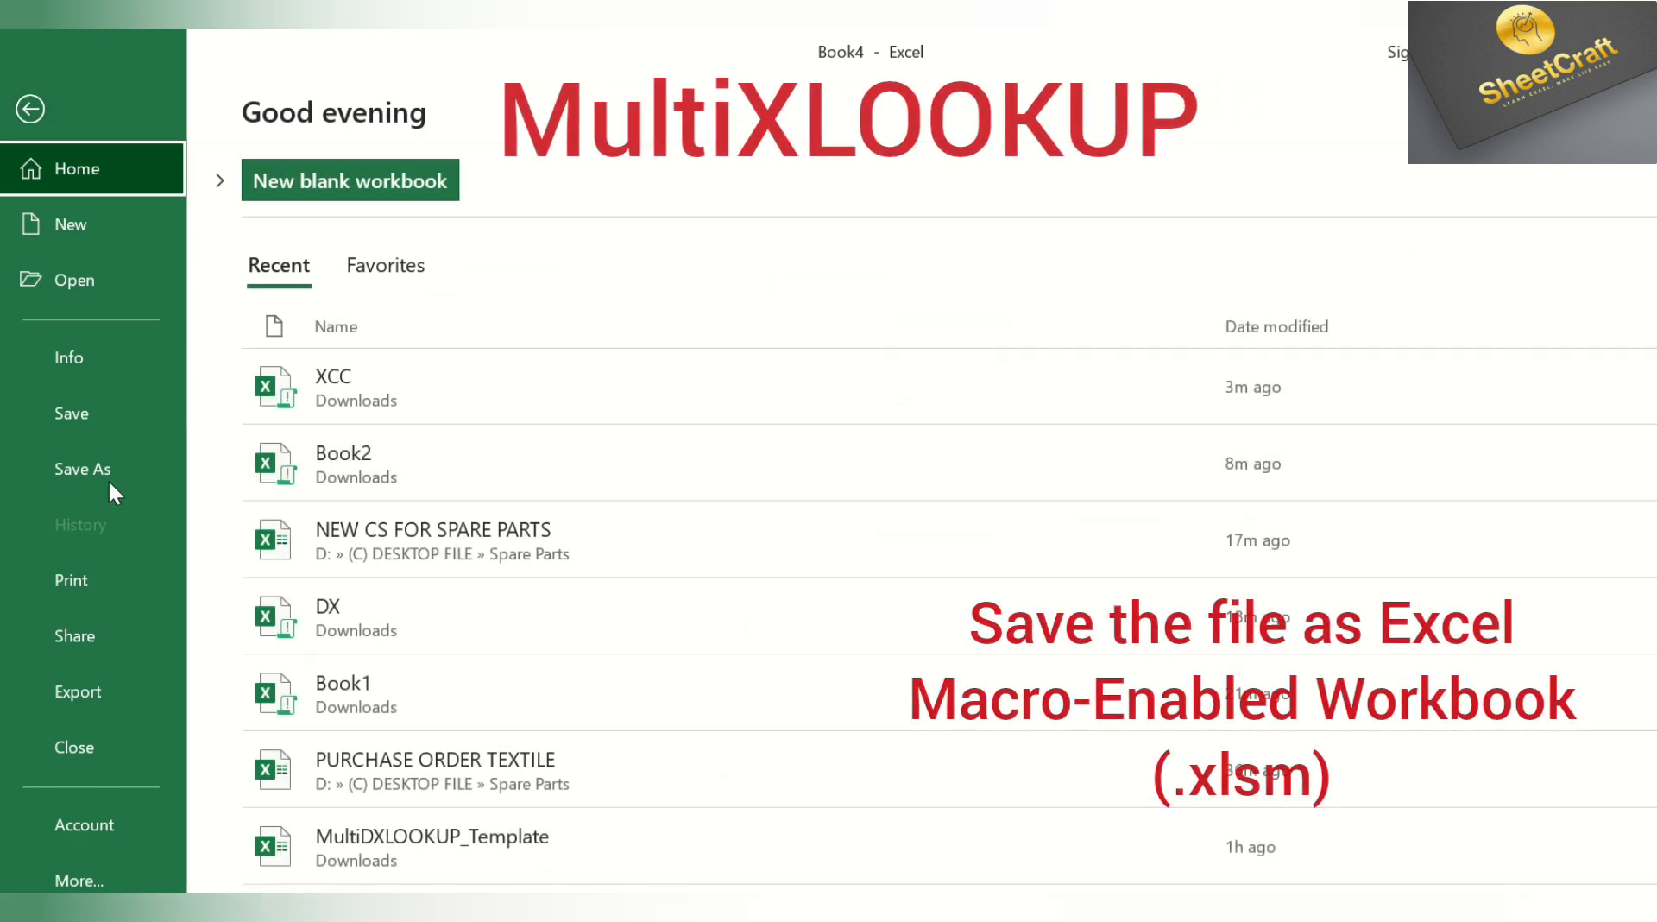
{"action": "left_click", "coordinate": [107, 473]}
{"action": "left_click", "coordinate": [886, 348]}
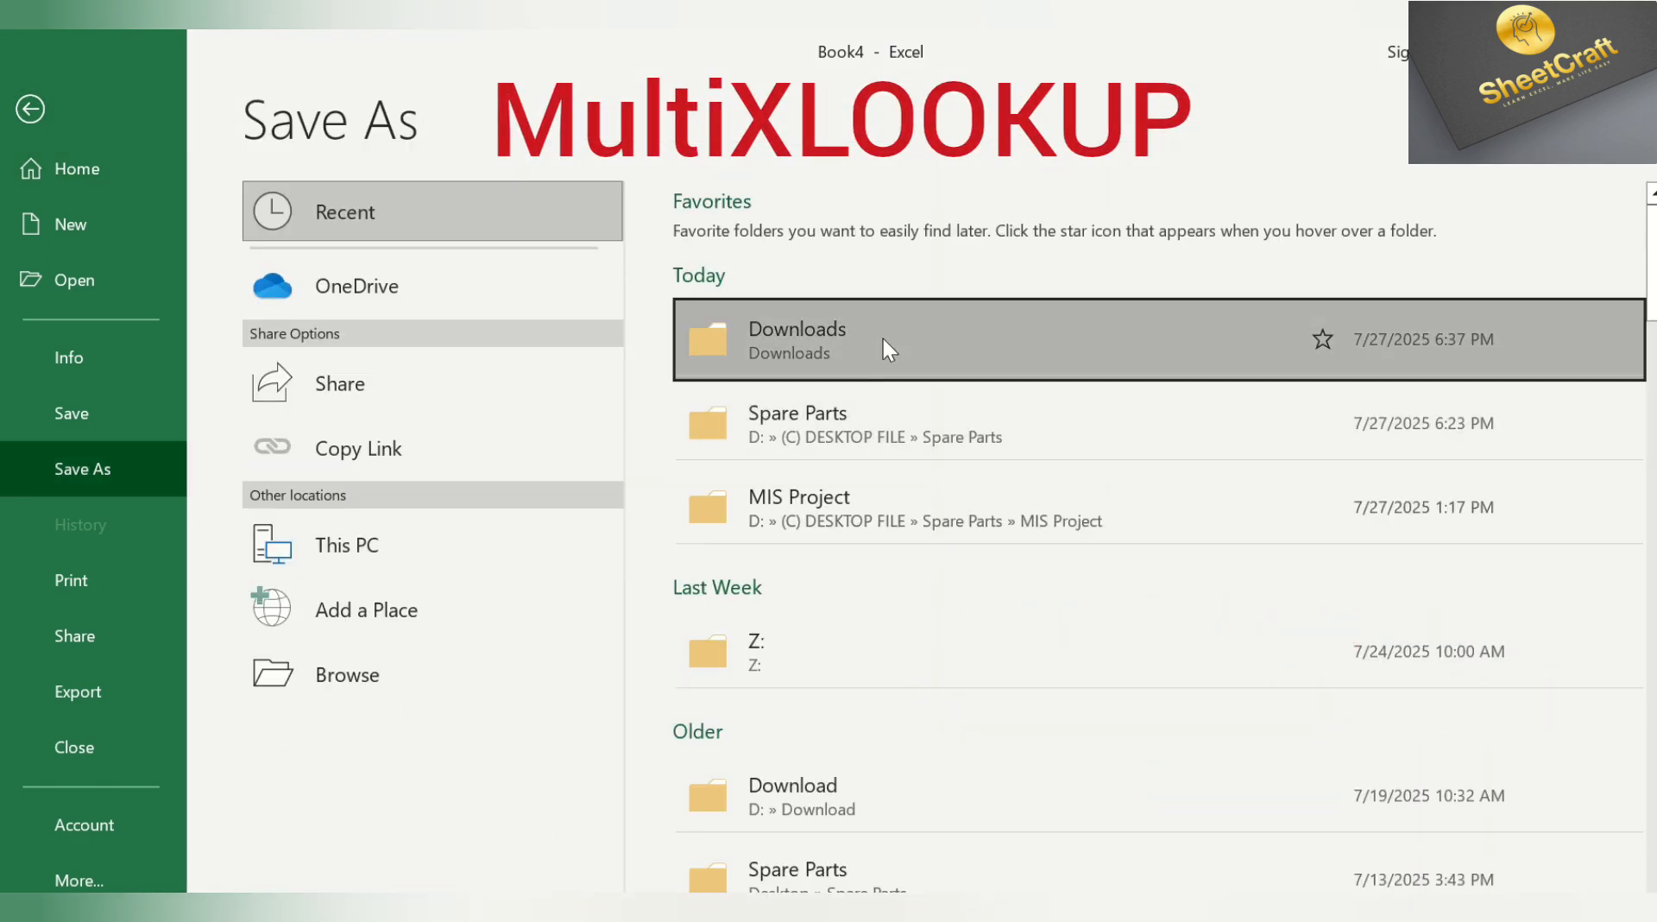
{"action": "left_click", "coordinate": [188, 525]}
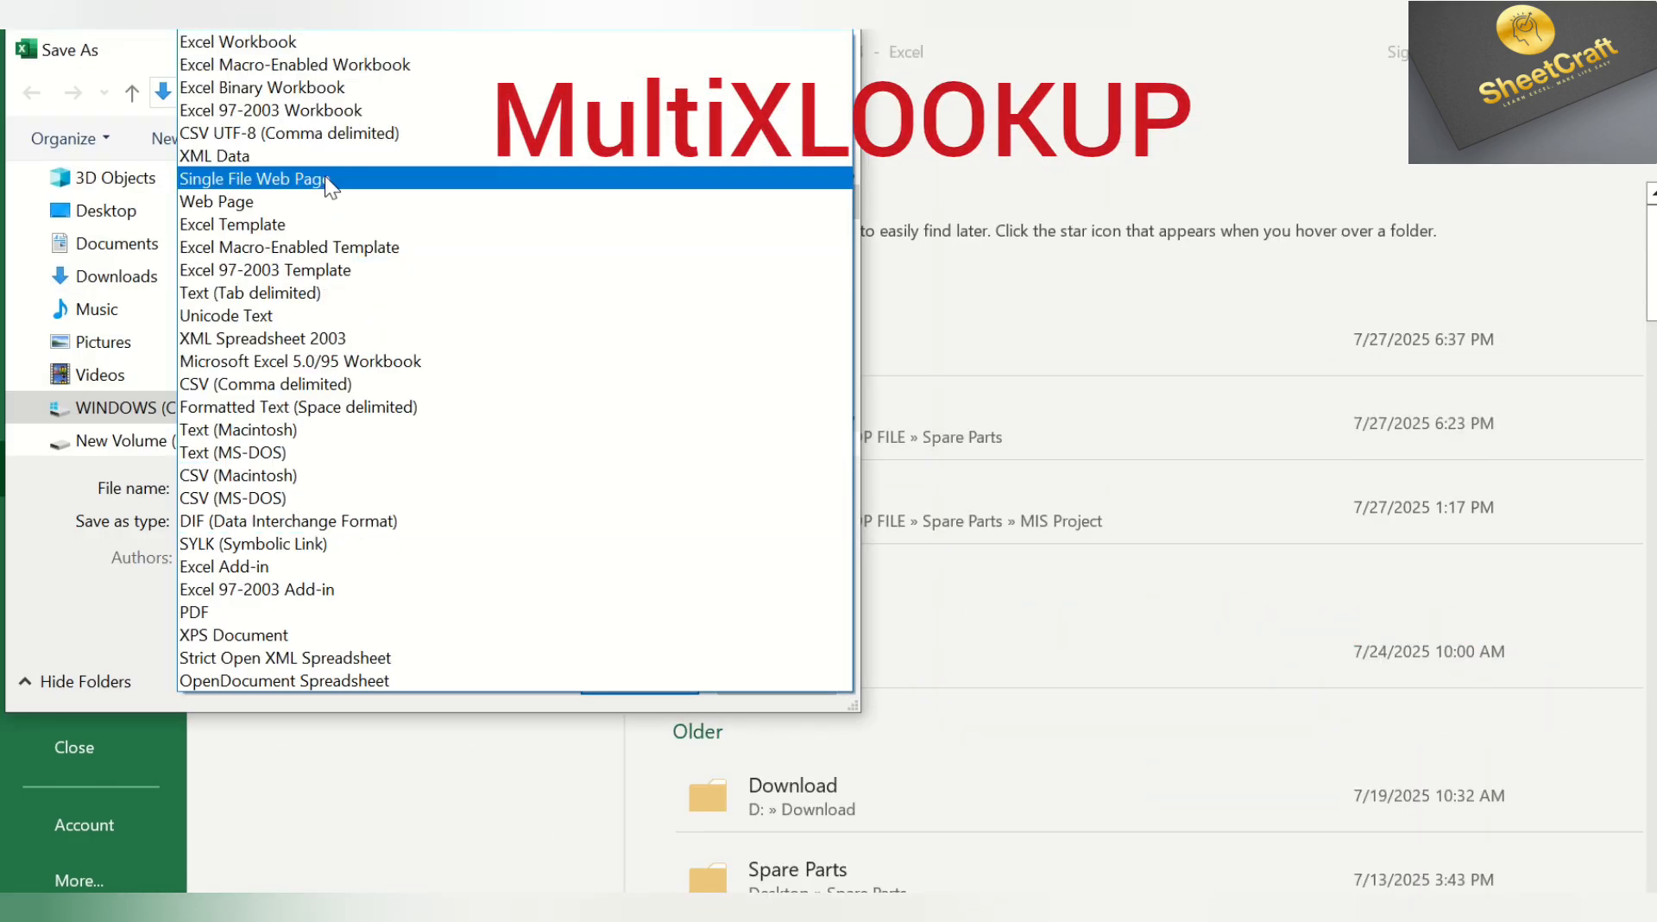
{"action": "left_click", "coordinate": [361, 67]}
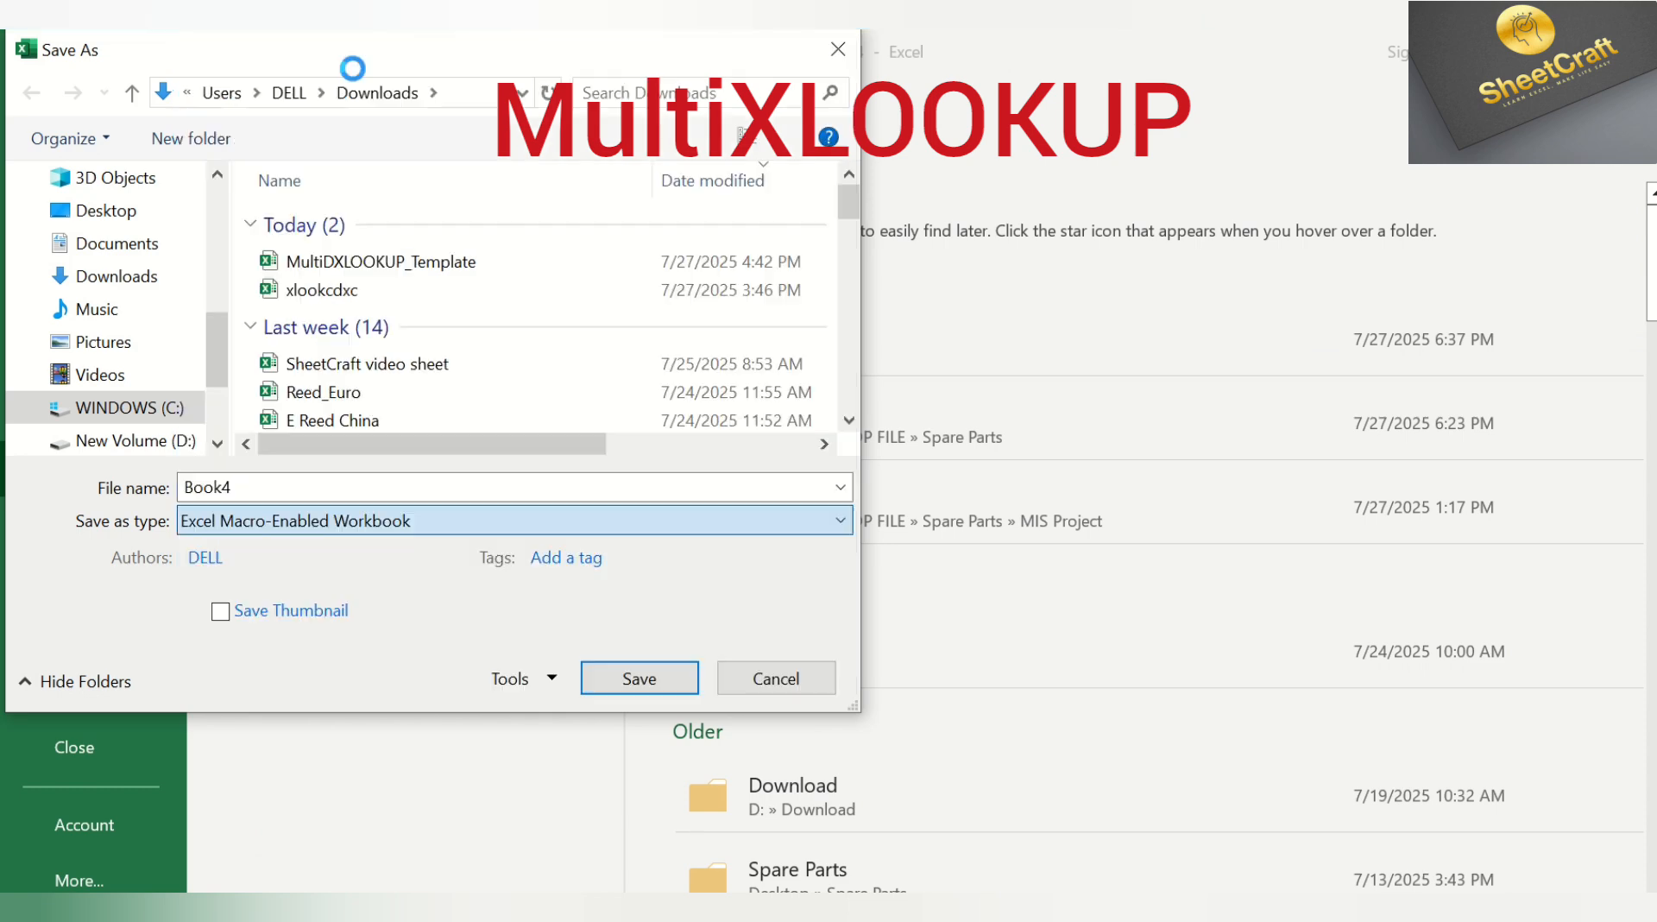
{"action": "double_click", "coordinate": [230, 486]}
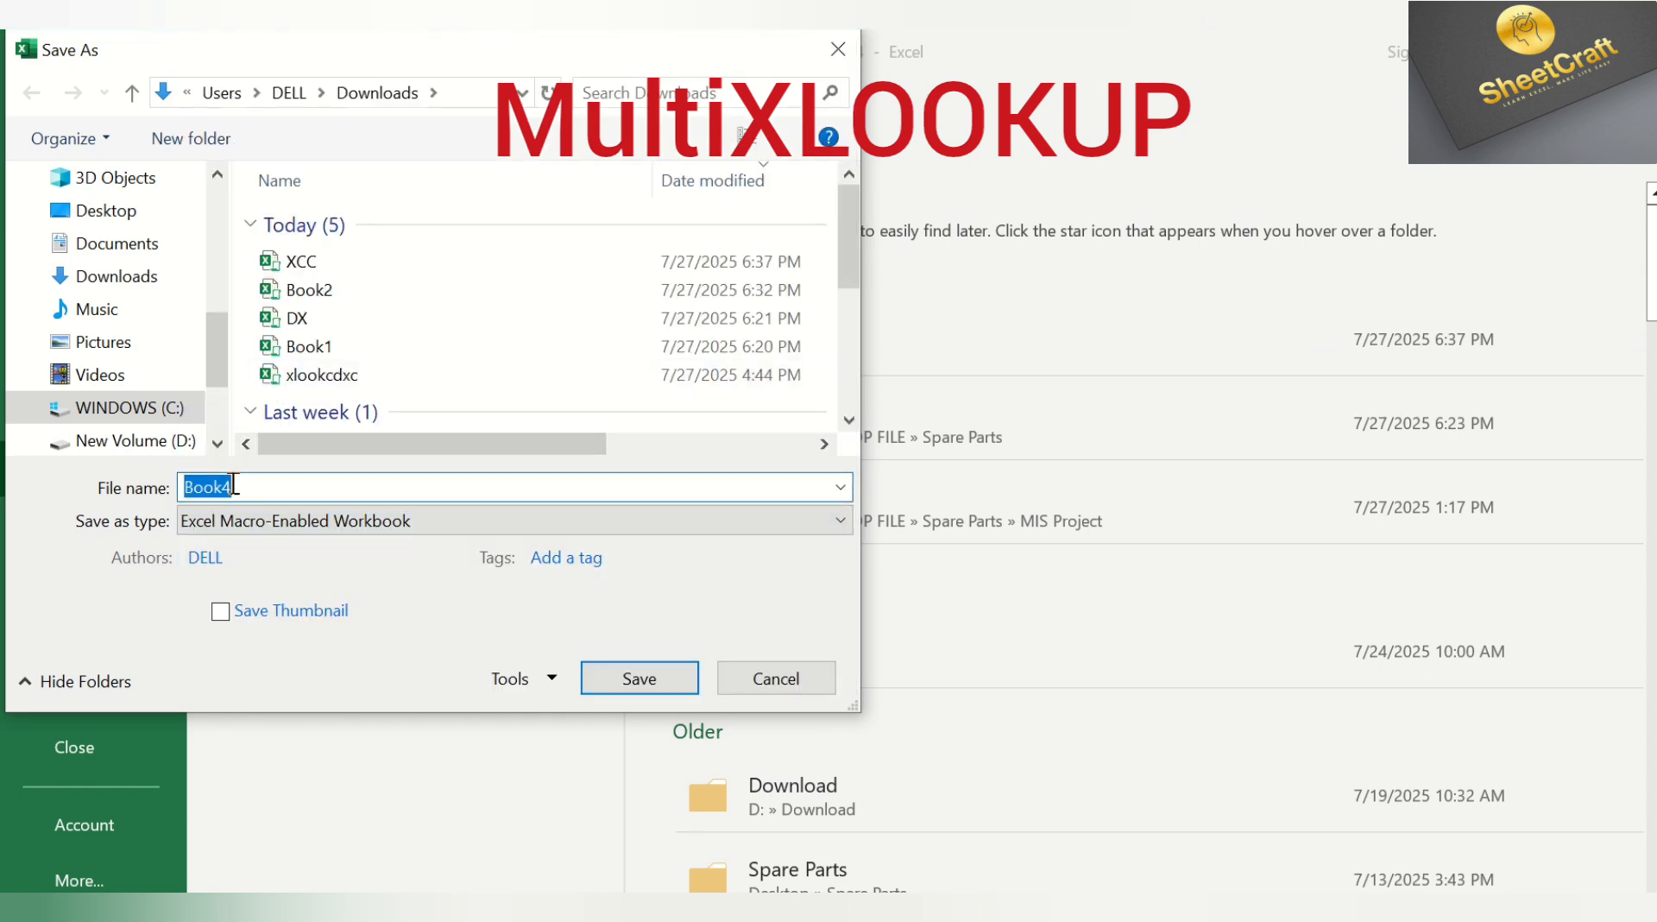
{"action": "type", "text": "DDWDW"}
{"action": "left_click", "coordinate": [86, 277]}
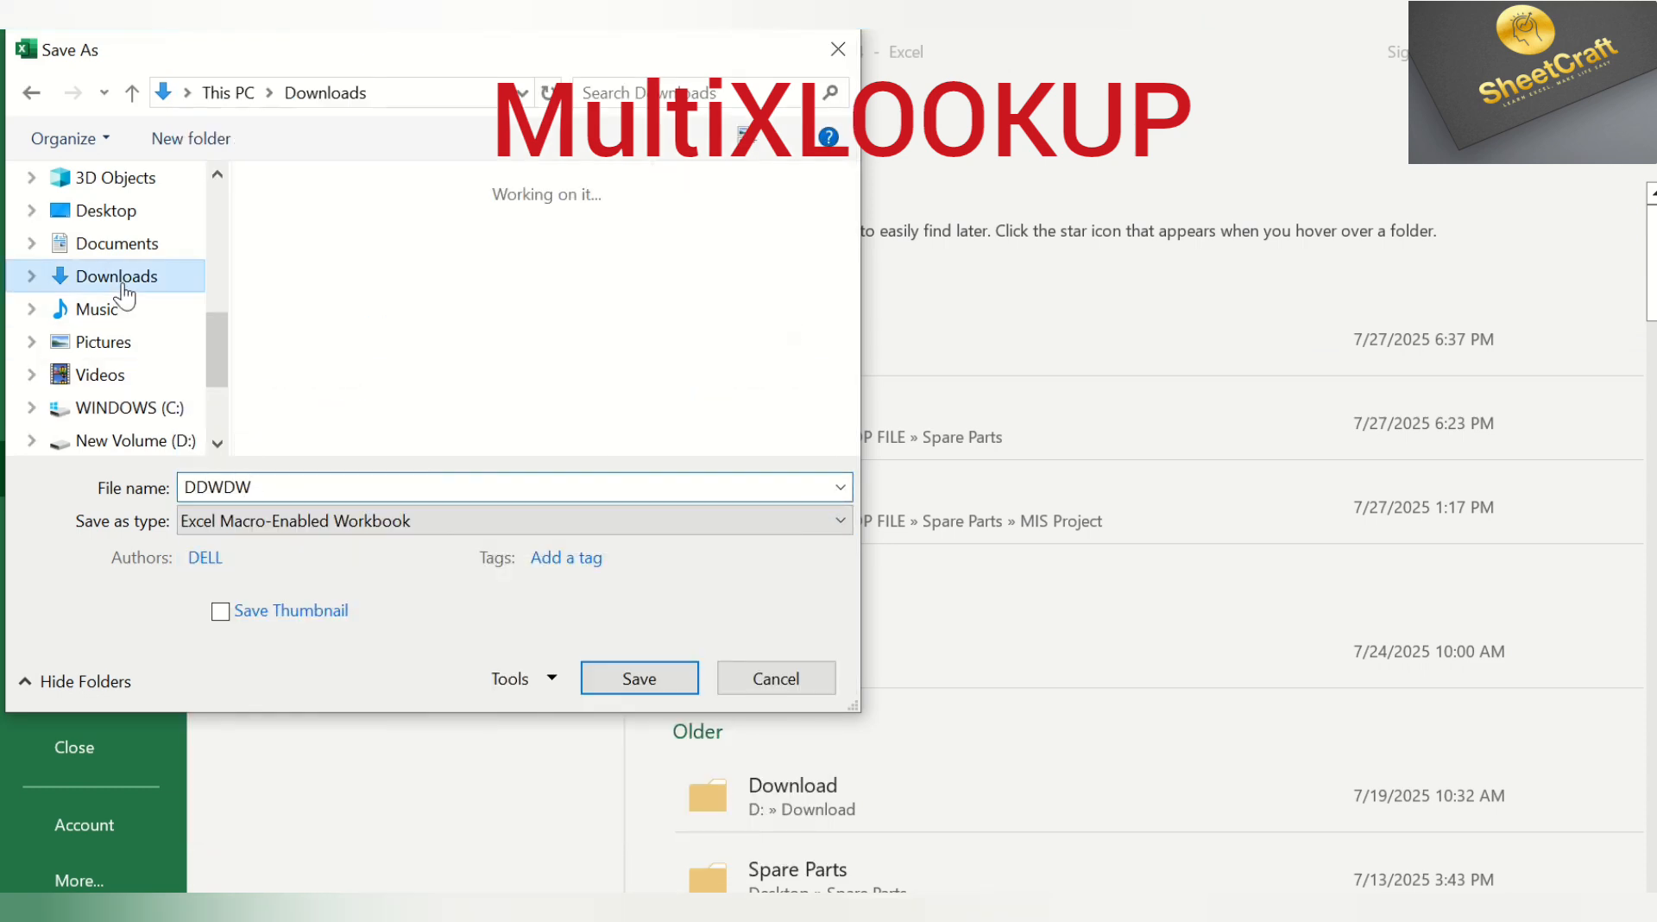
{"action": "left_click", "coordinate": [676, 687]}
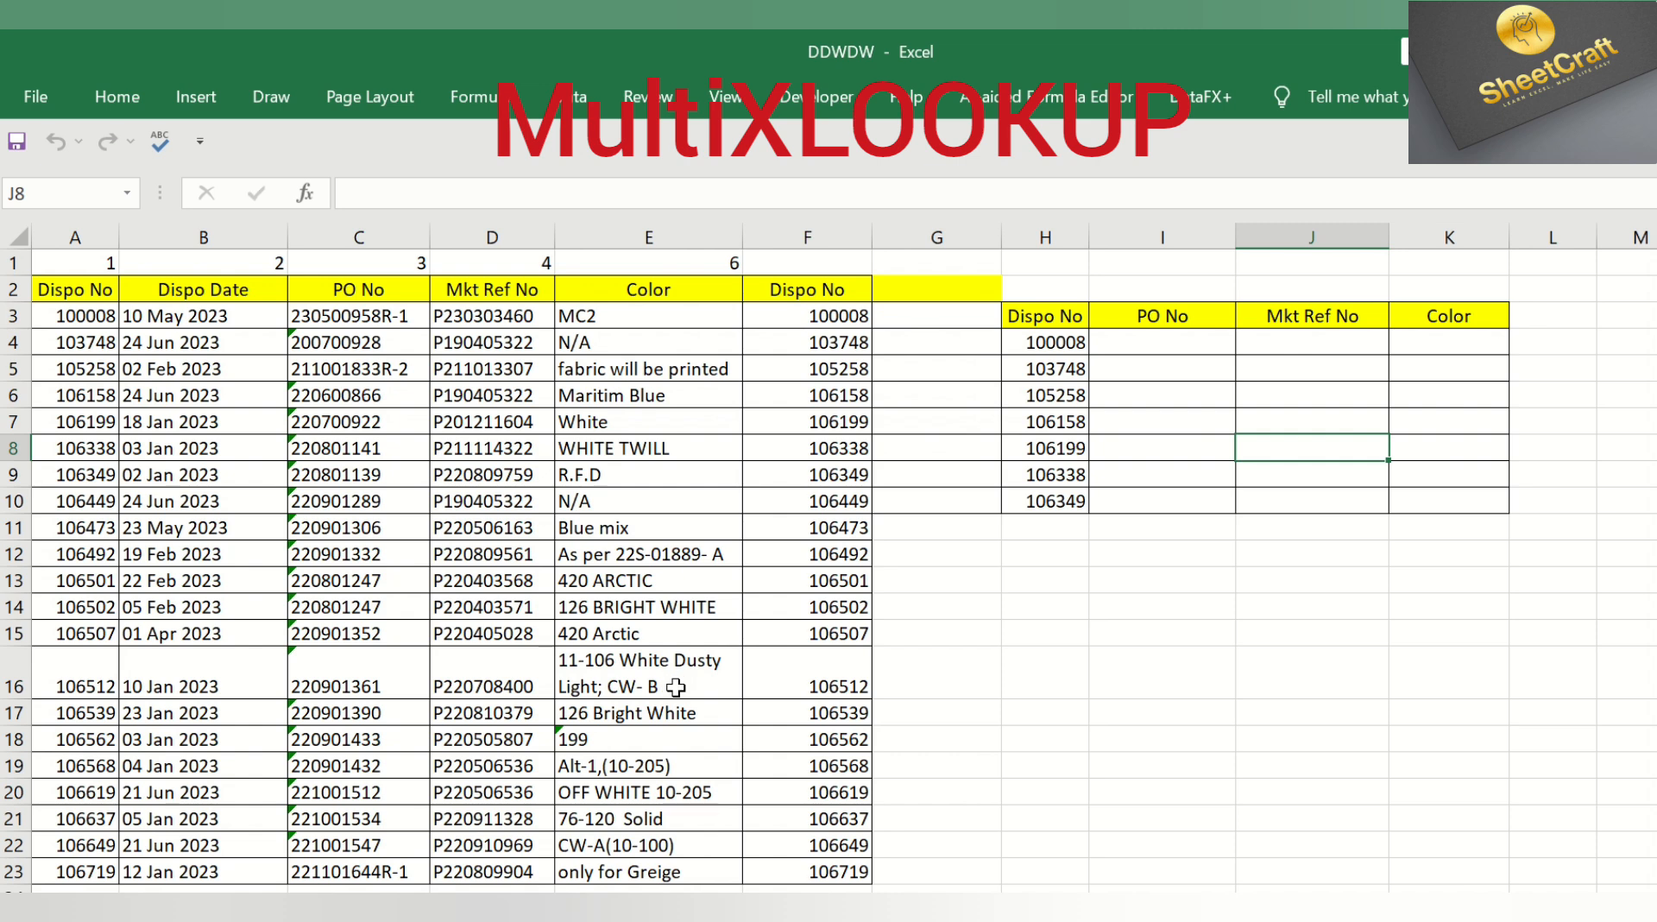
Open the Visual Basic editor and import MultiDXLOOKUP_Module.bas from Downloads into the DDWDW.xlsm project
{"action": "left_click", "coordinate": [817, 97]}
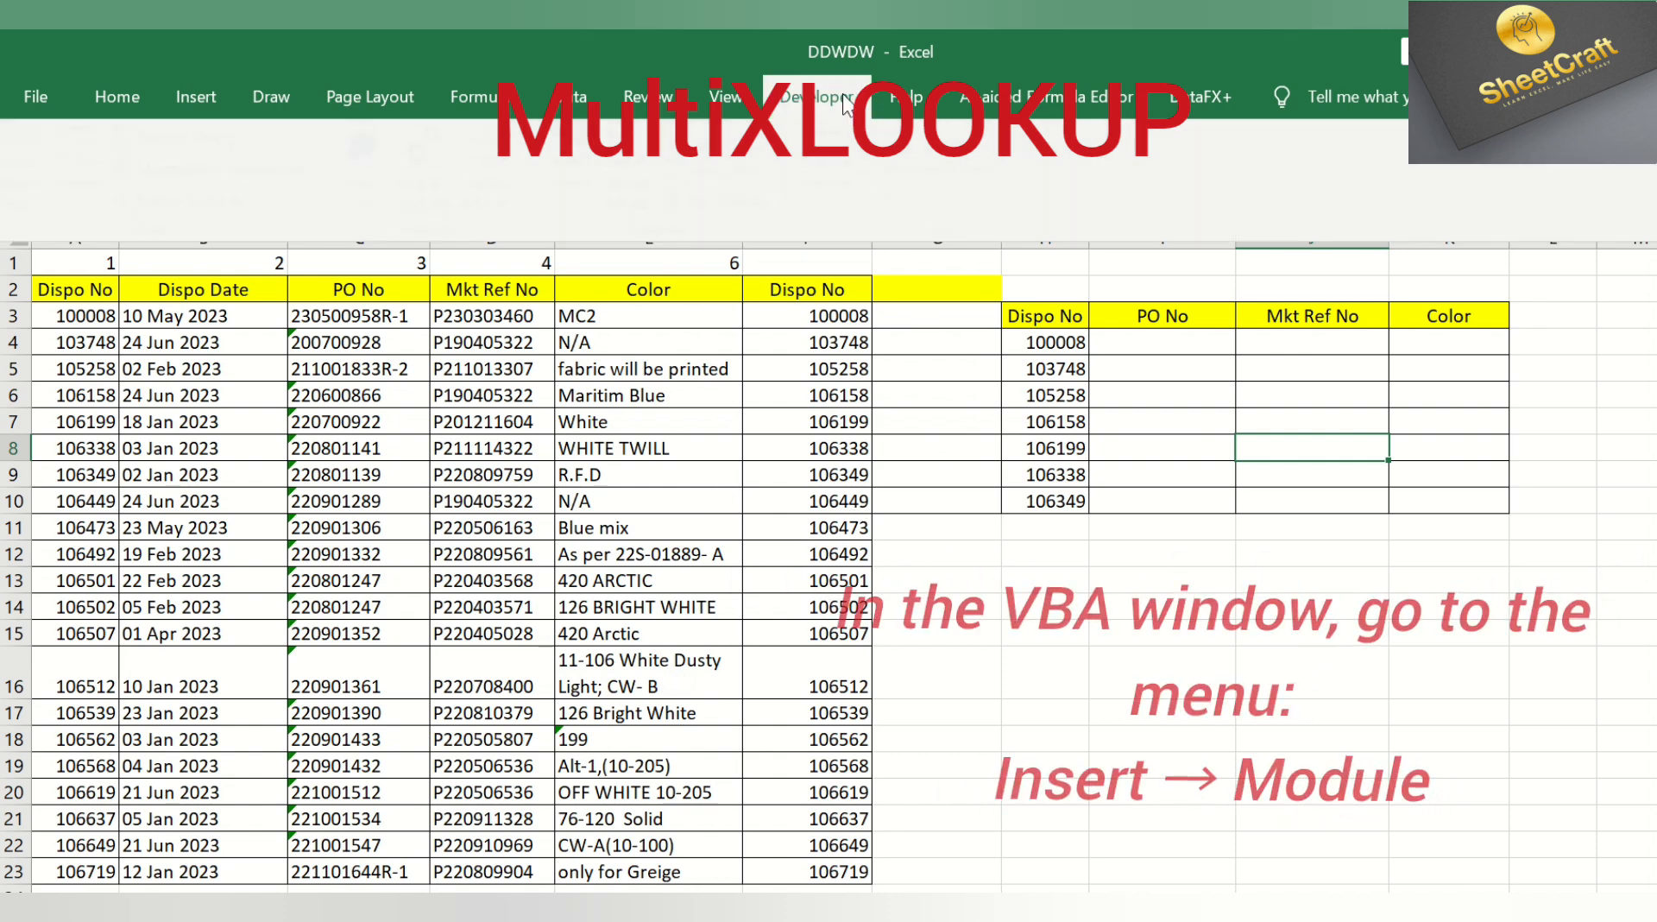
{"action": "left_click", "coordinate": [46, 211]}
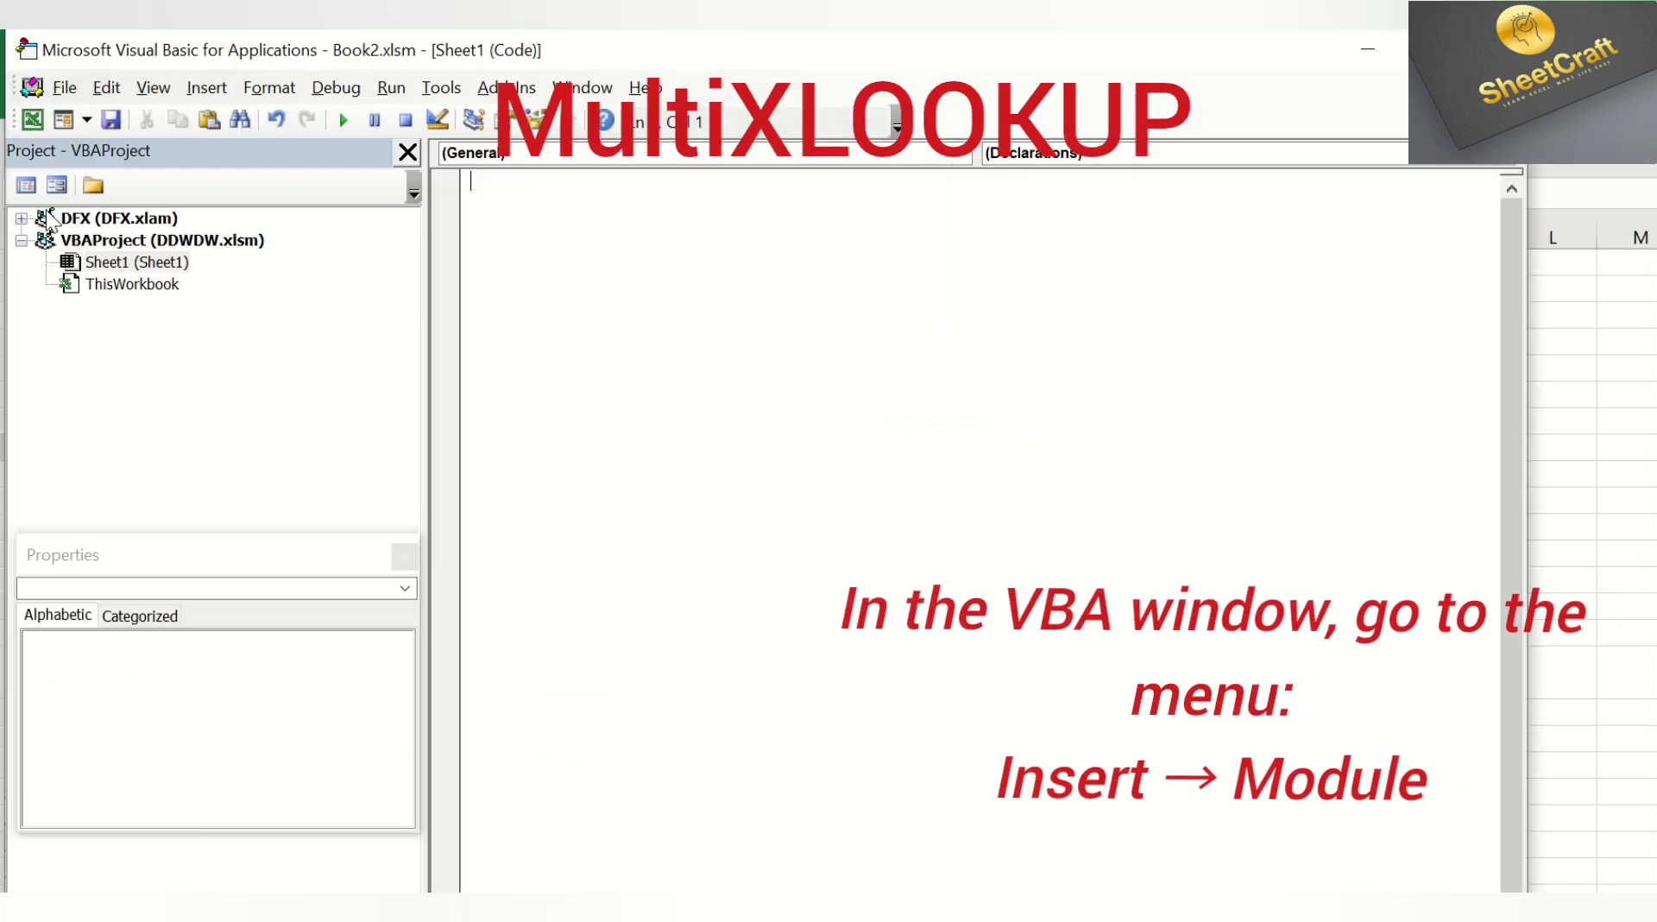
{"action": "right_click", "coordinate": [160, 242]}
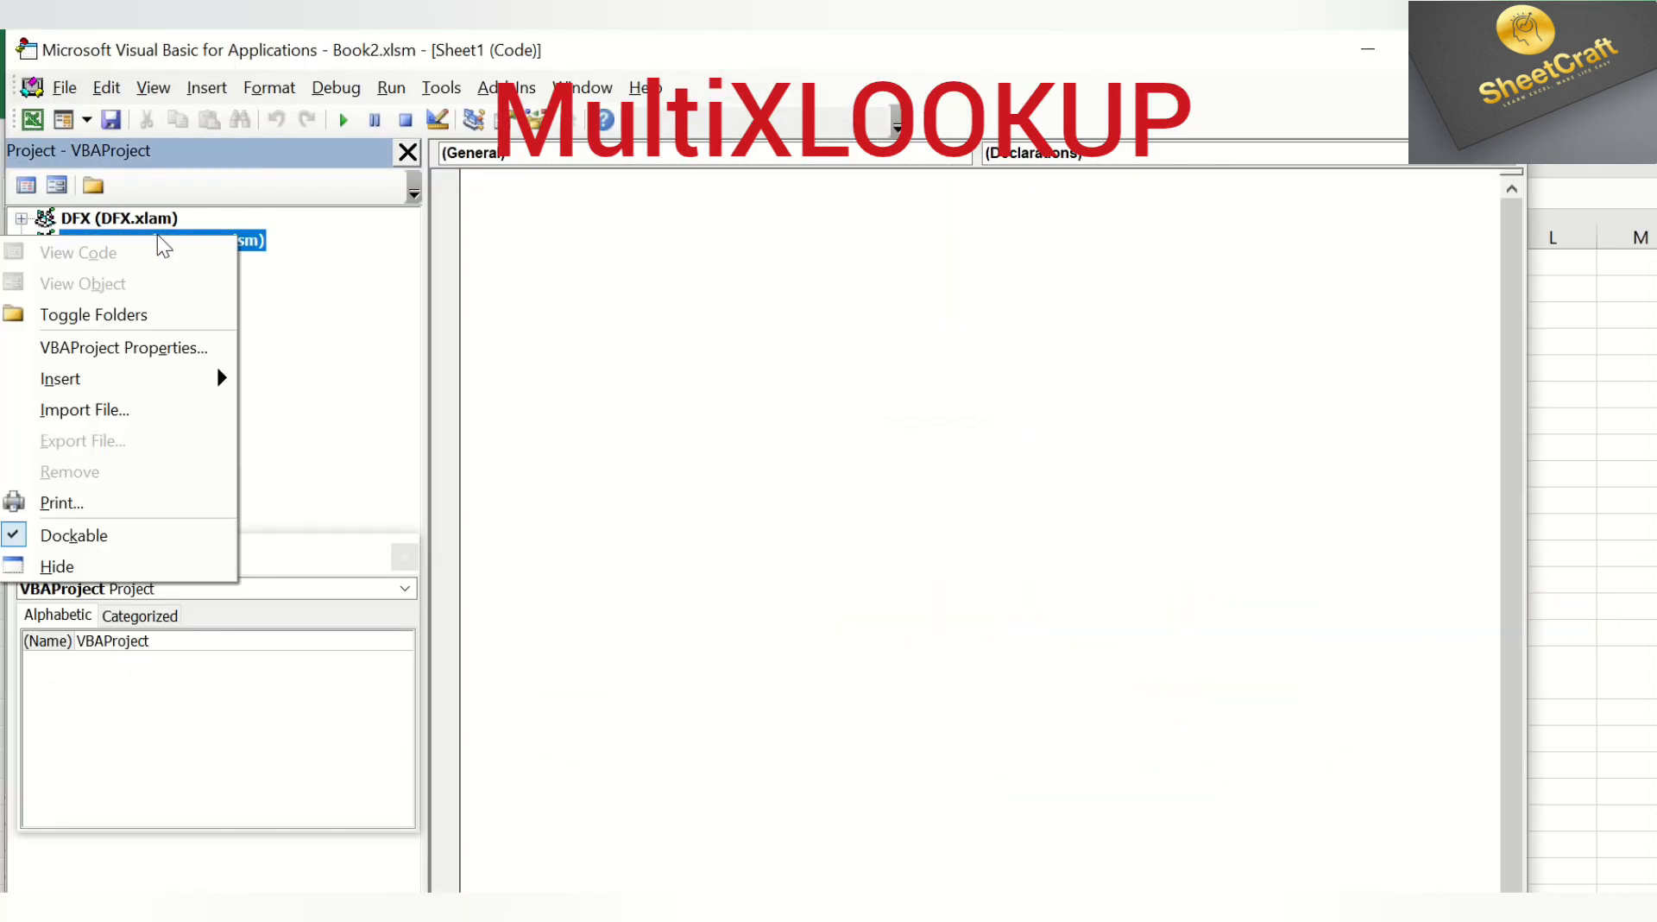
{"action": "left_click", "coordinate": [107, 411]}
{"action": "left_click", "coordinate": [708, 372]}
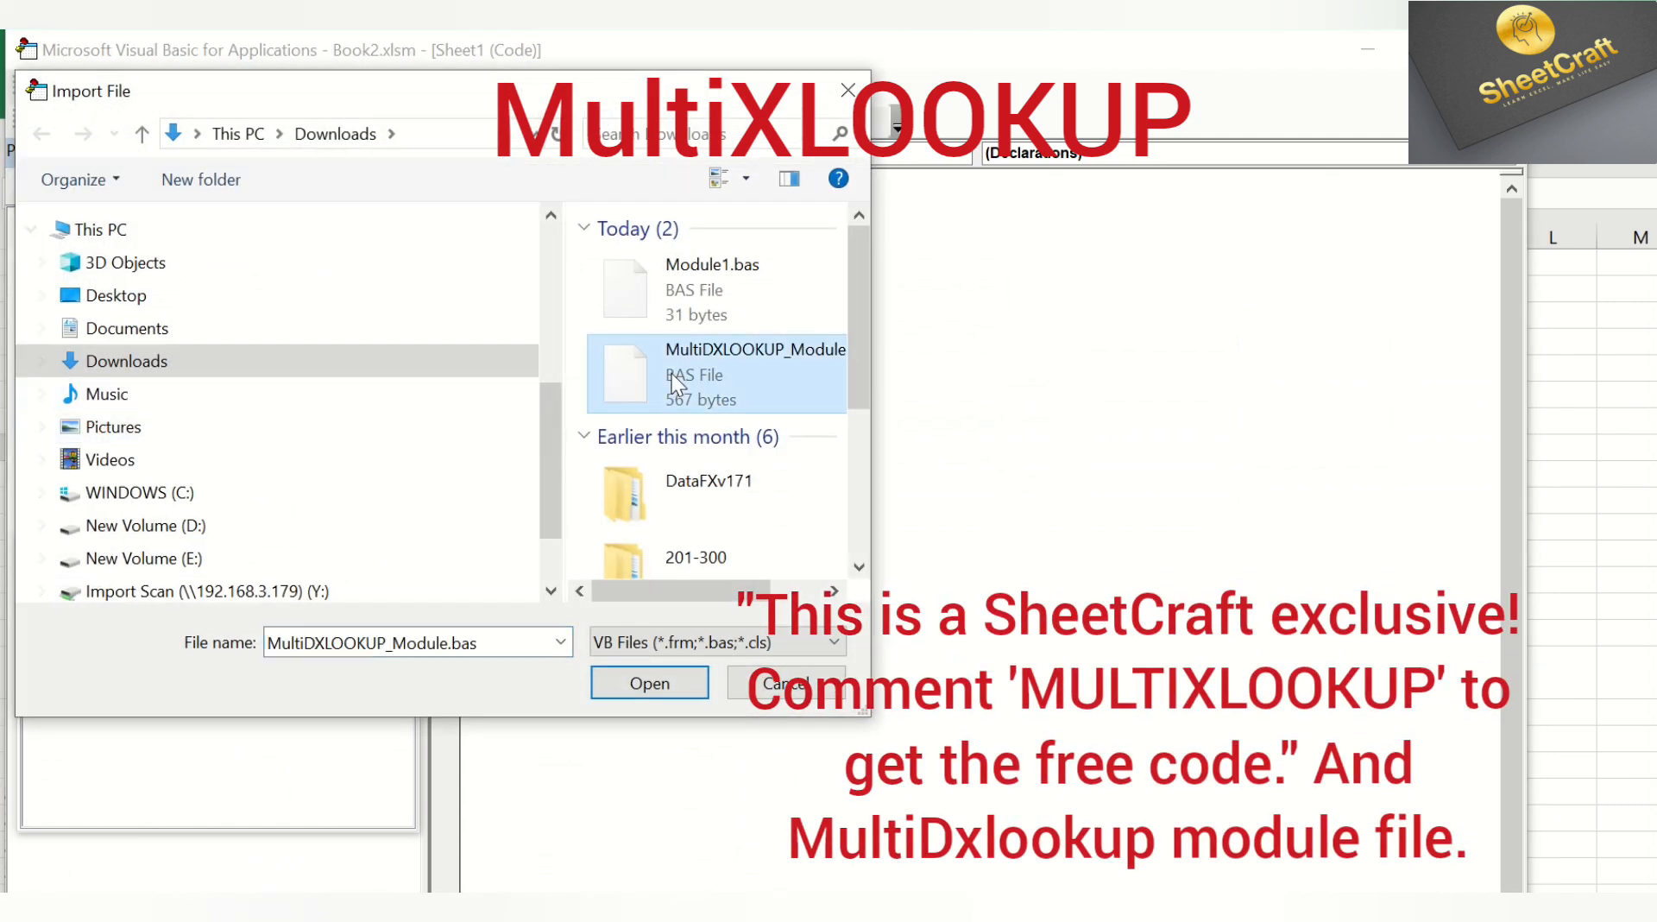
{"action": "left_click", "coordinate": [650, 683]}
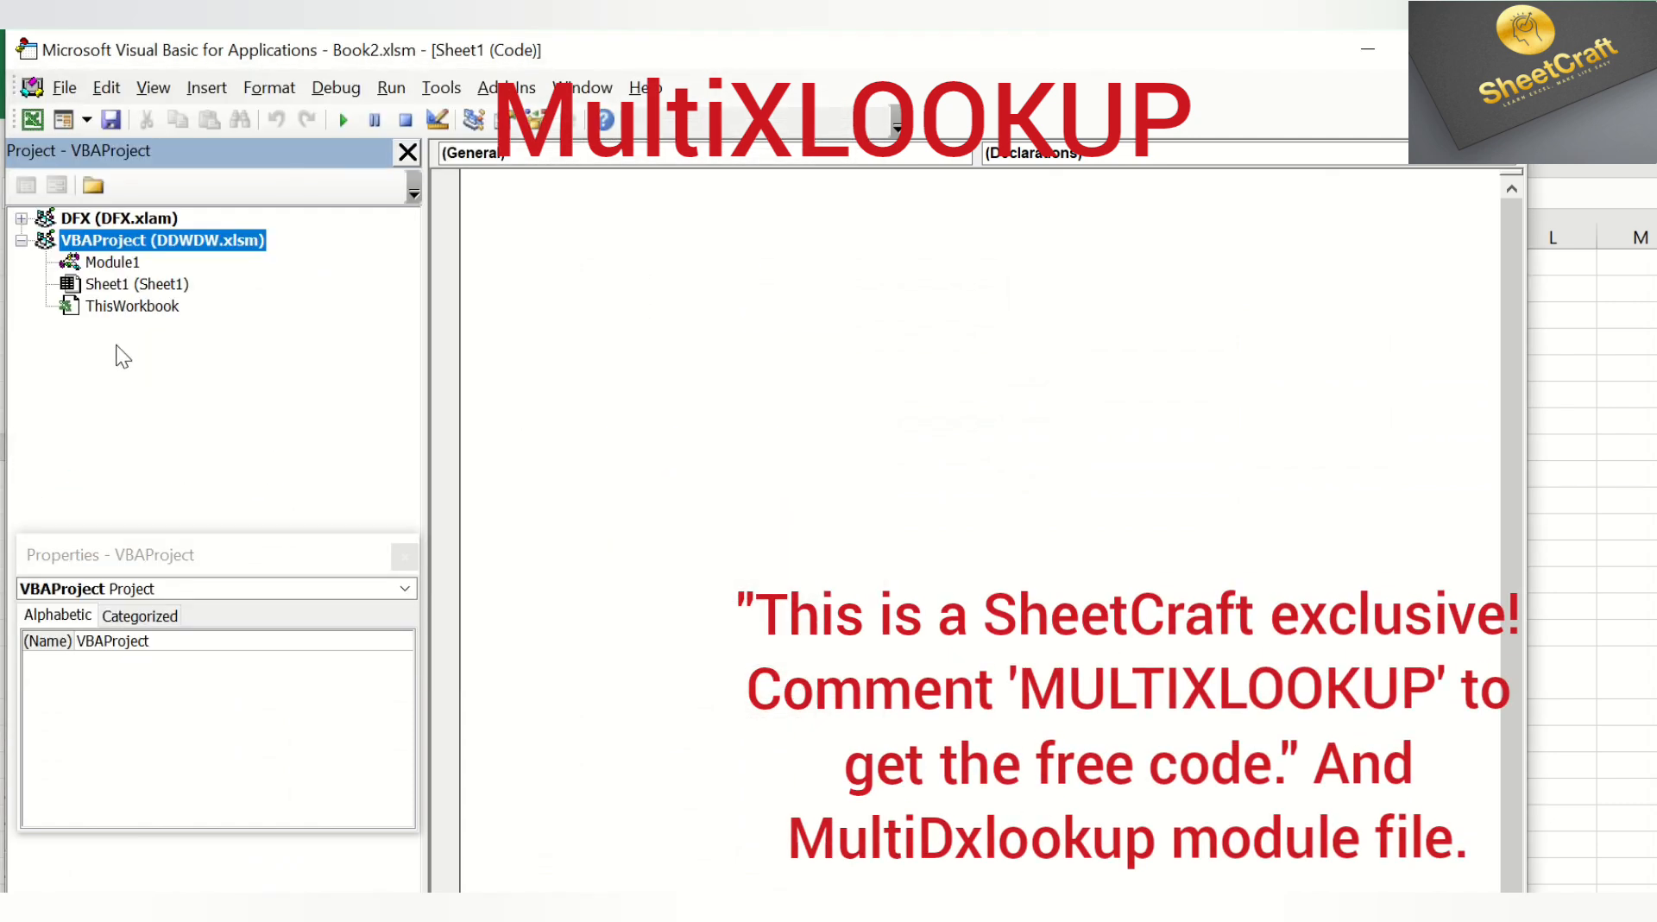
Open the Module1 code, paste the MultiDXLOOKUP function code into the Sheet1 code module, and return to the worksheet
{"action": "double_click", "coordinate": [112, 261]}
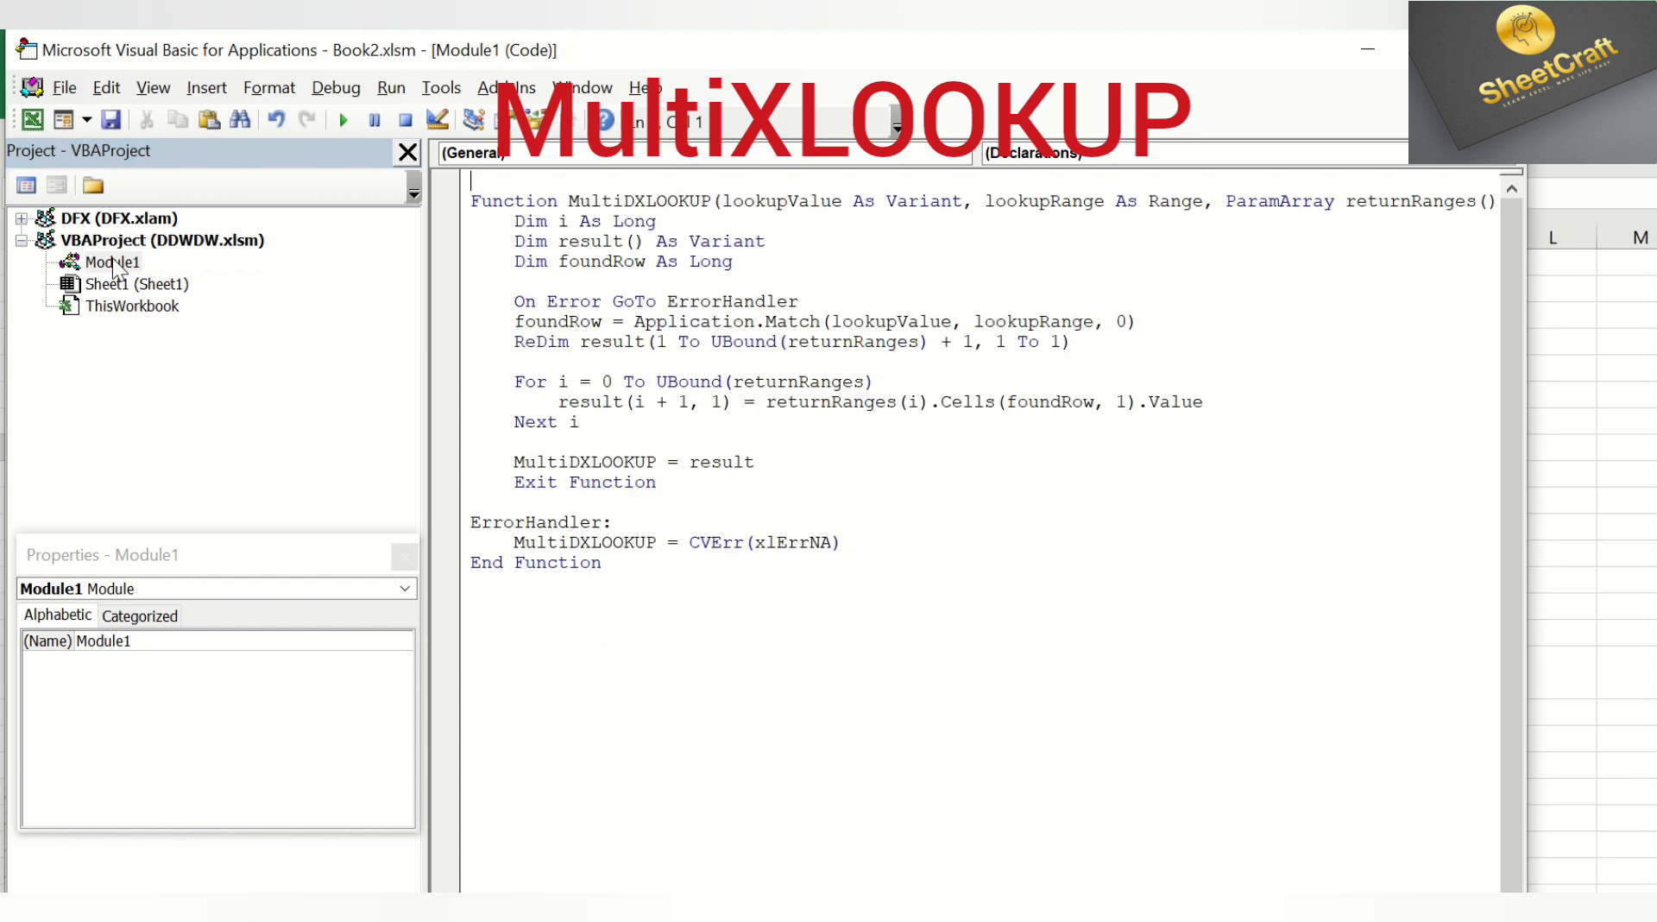
{"action": "double_click", "coordinate": [143, 284]}
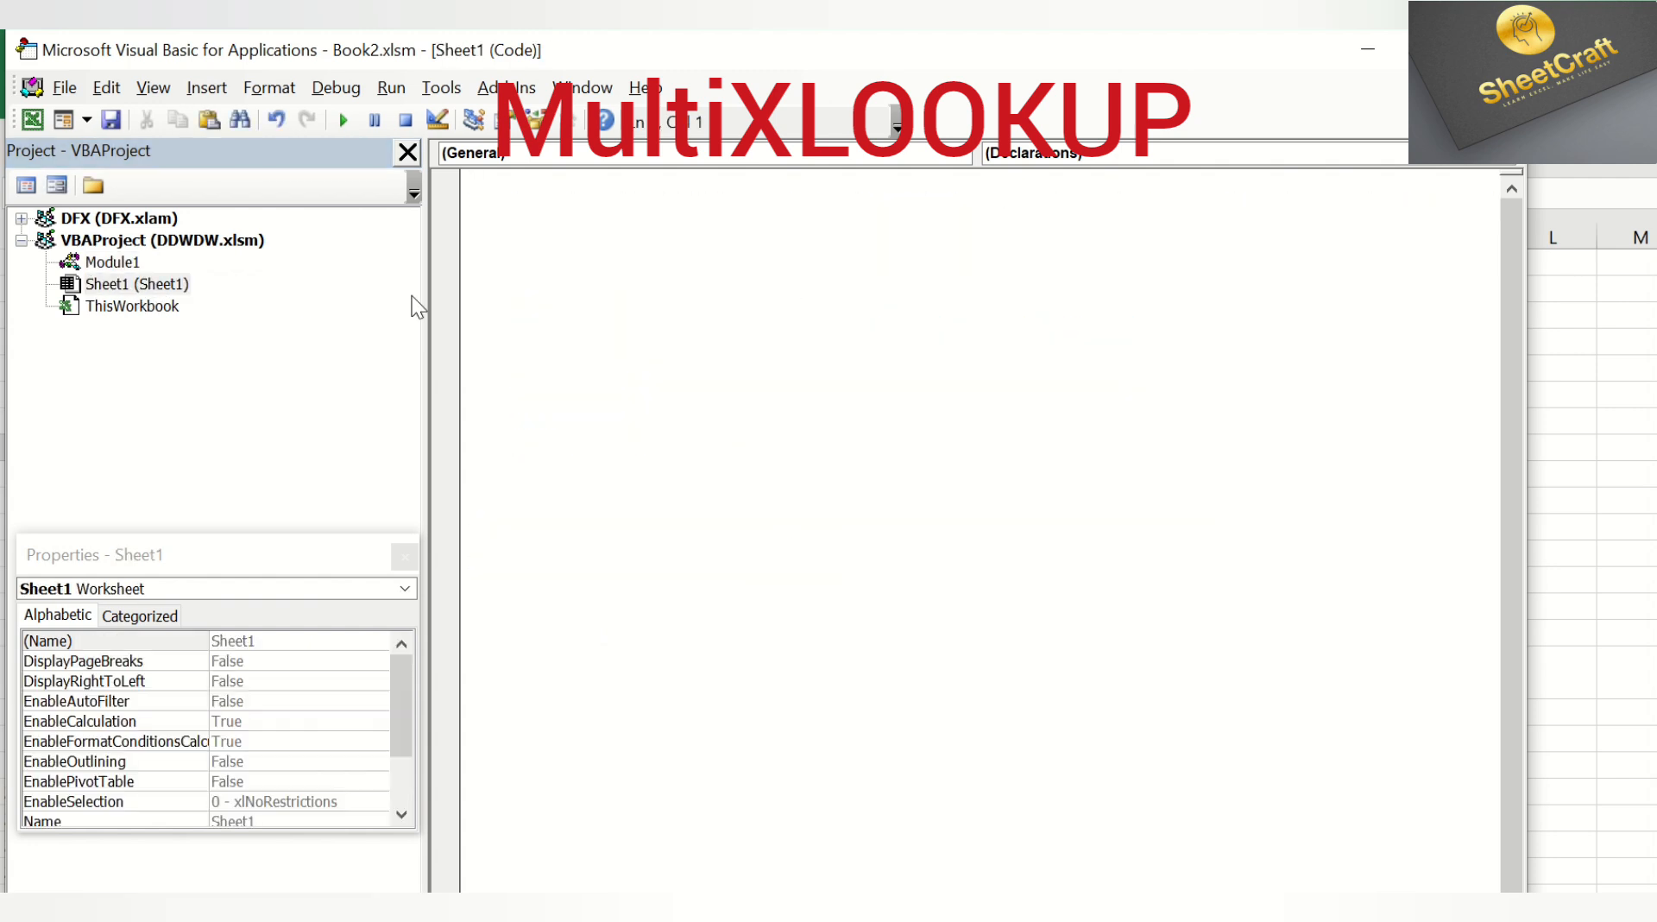
{"action": "key", "text": "ctrl+v"}
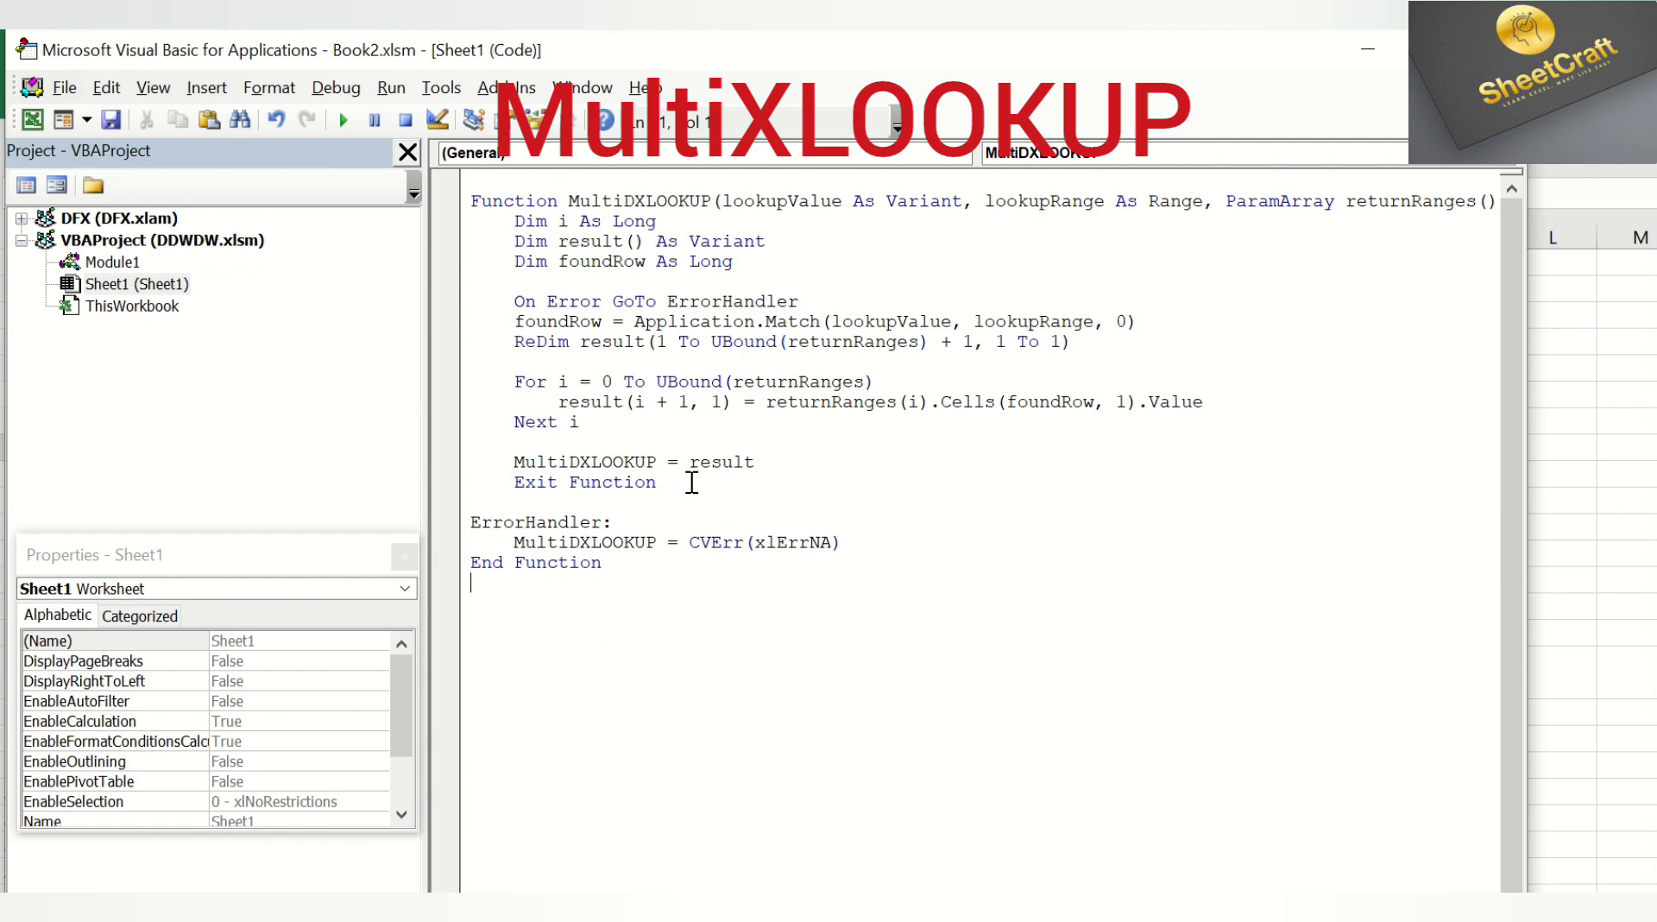
{"action": "key", "text": "alt+F11"}
Begin a TRANSPOSE(MultiDXLOOKUP( formula across I4:K10 with H4 as the lookup value and F:F as the lookup range
{"action": "left_click_drag", "start_coordinate": [1178, 341], "coordinate": [1472, 495]}
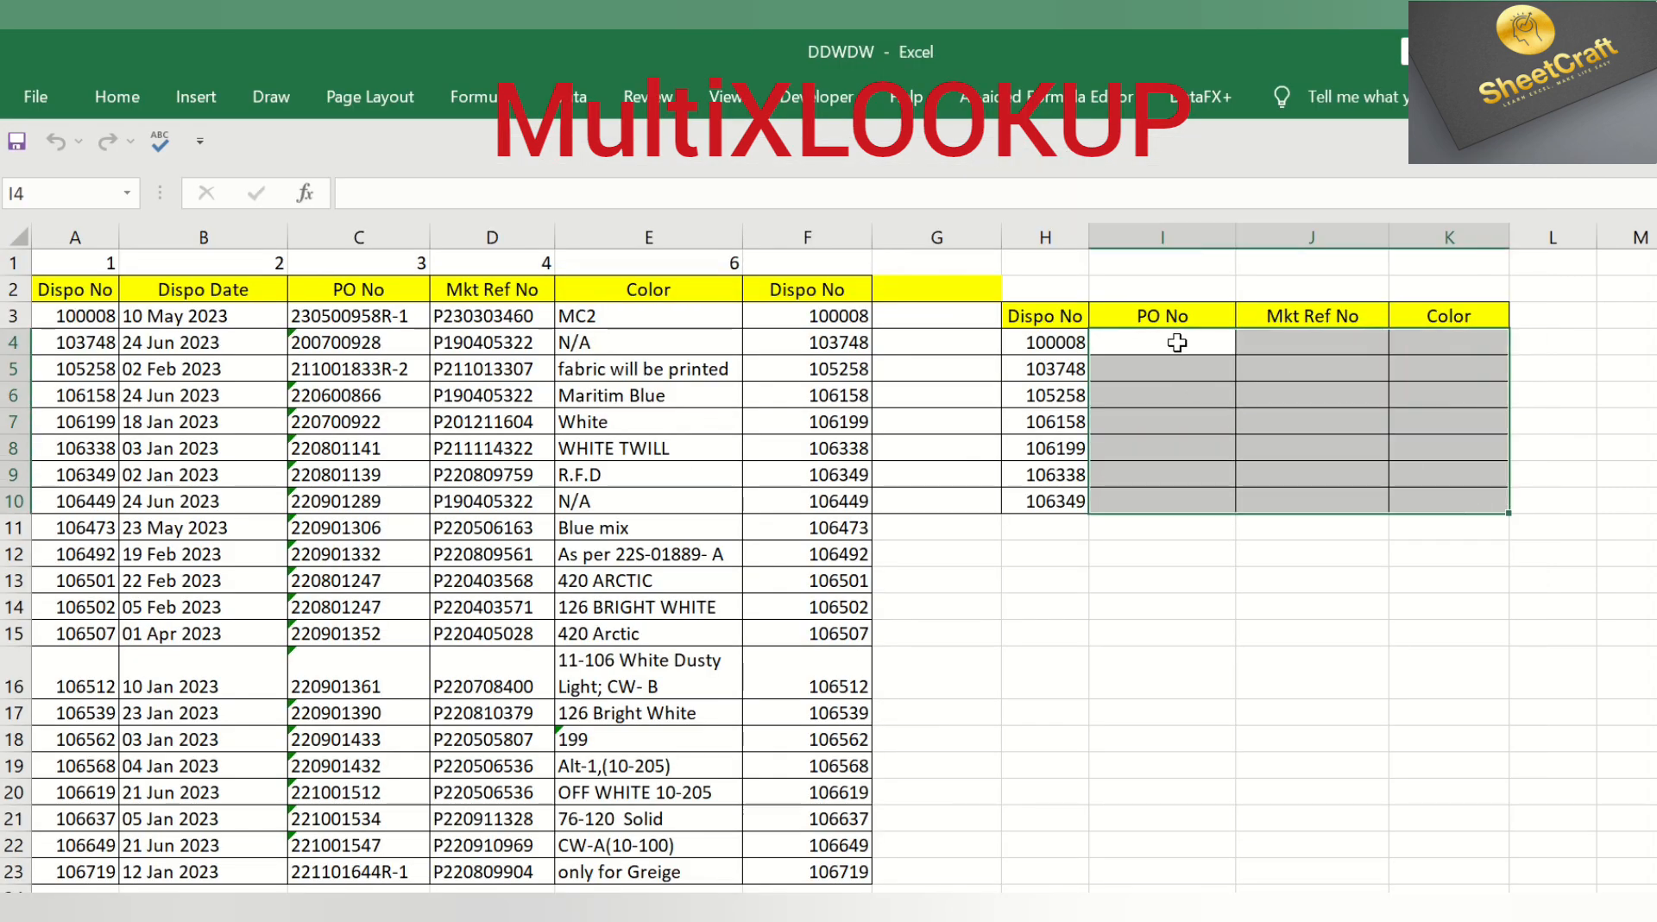
{"action": "type", "text": "=TR"}
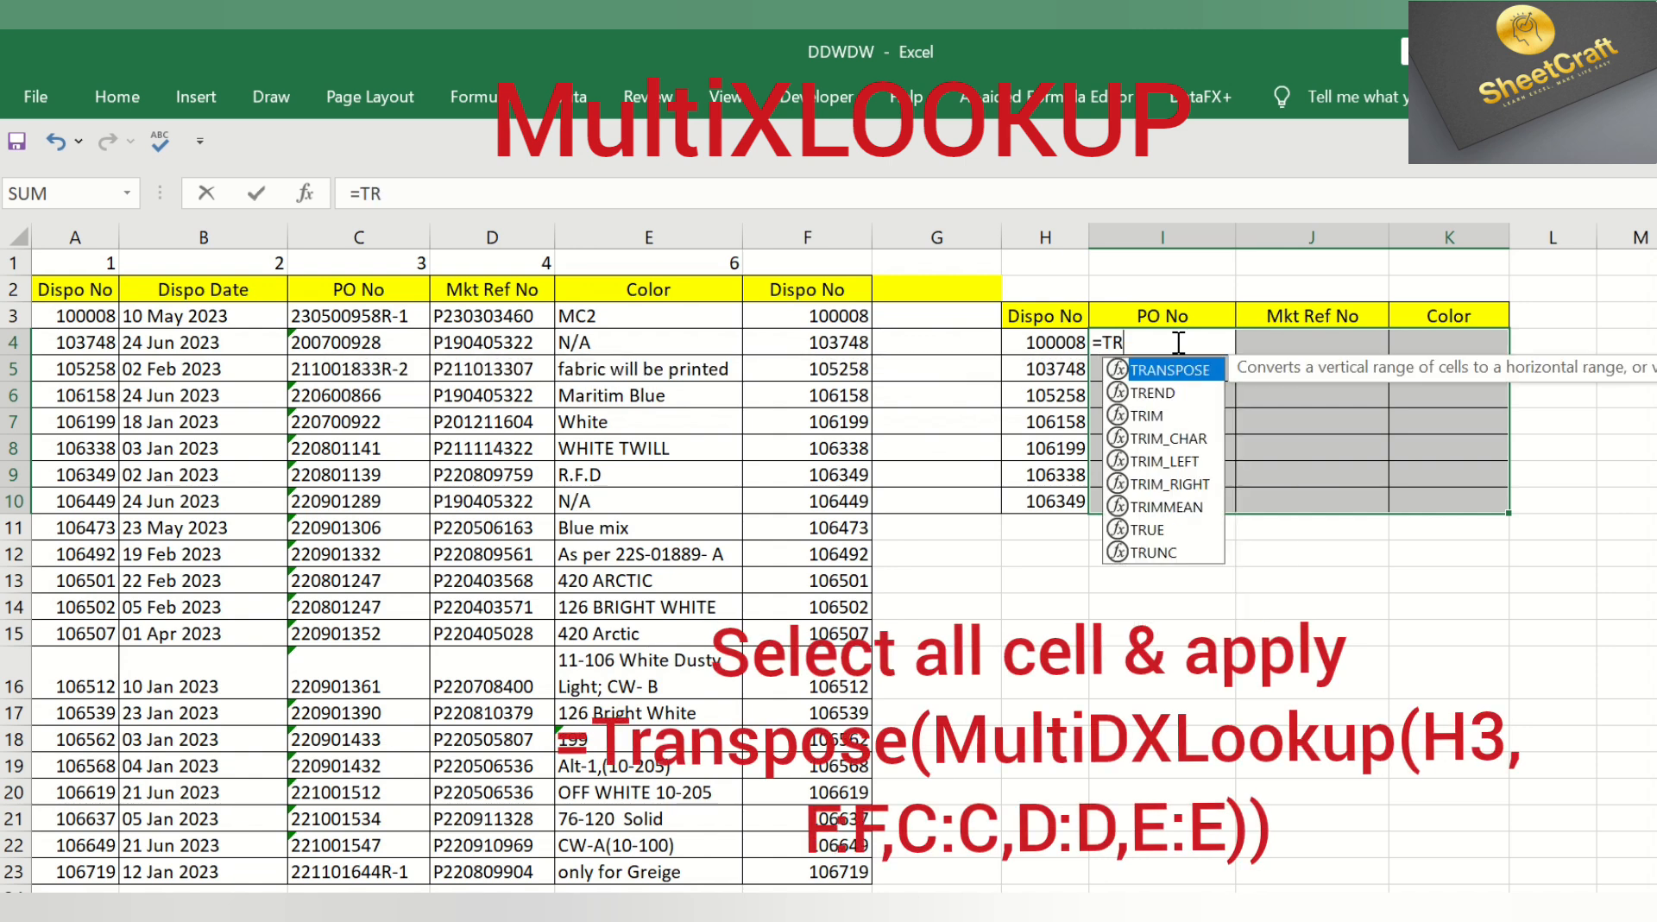
{"action": "key", "text": "Tab"}
{"action": "type", "text": "MU"}
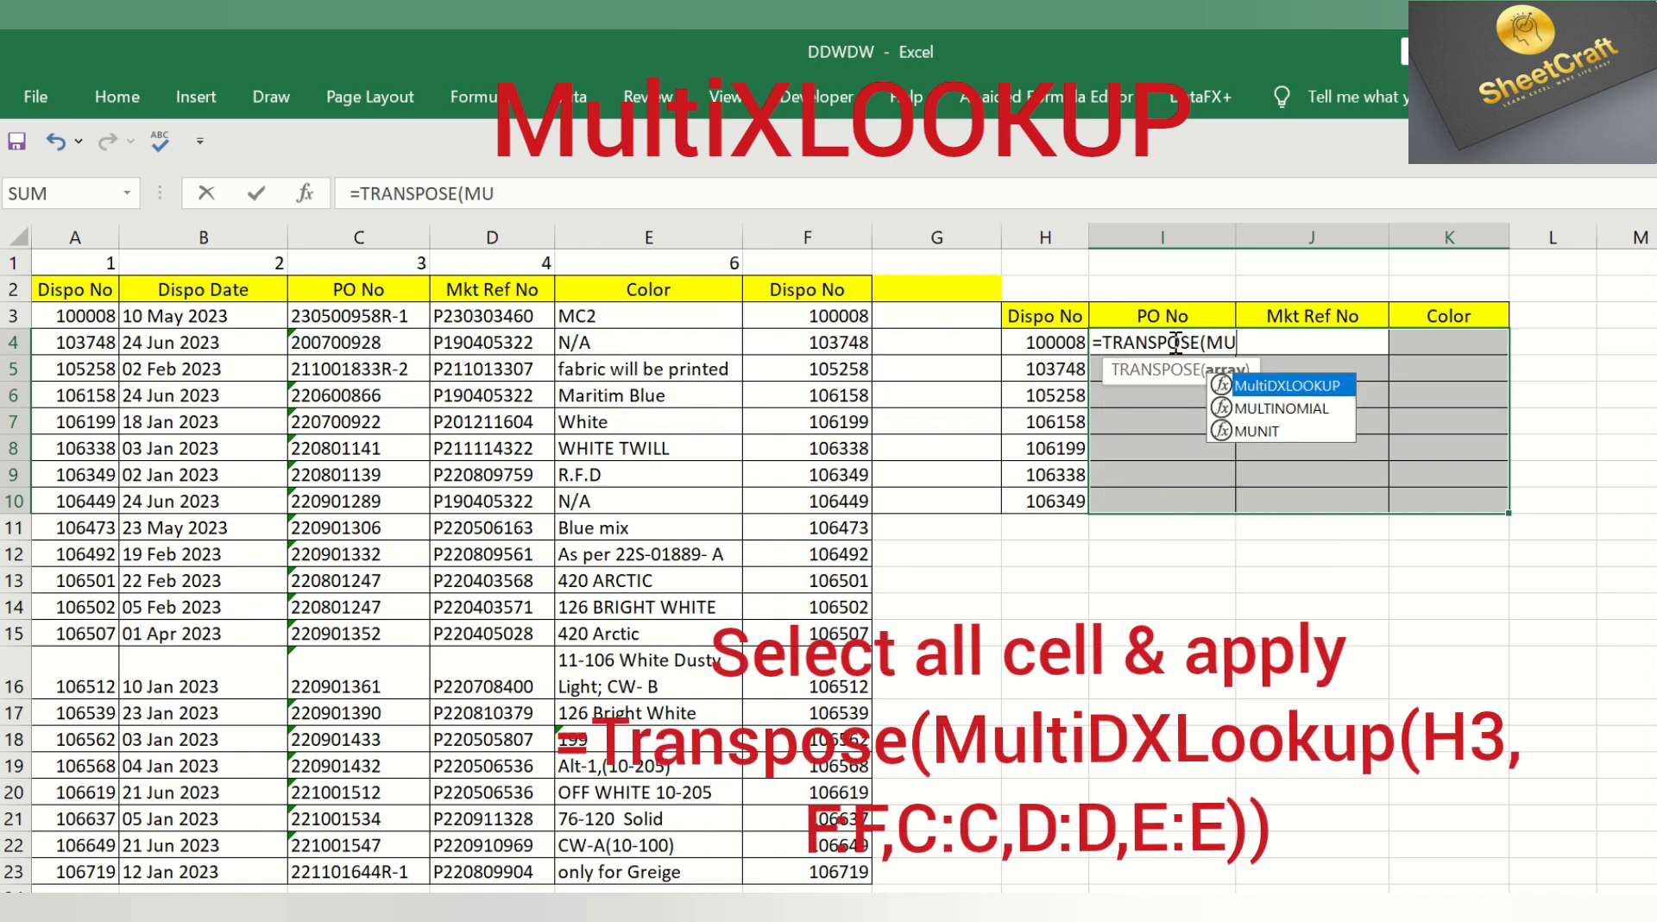
{"action": "key", "text": "Tab"}
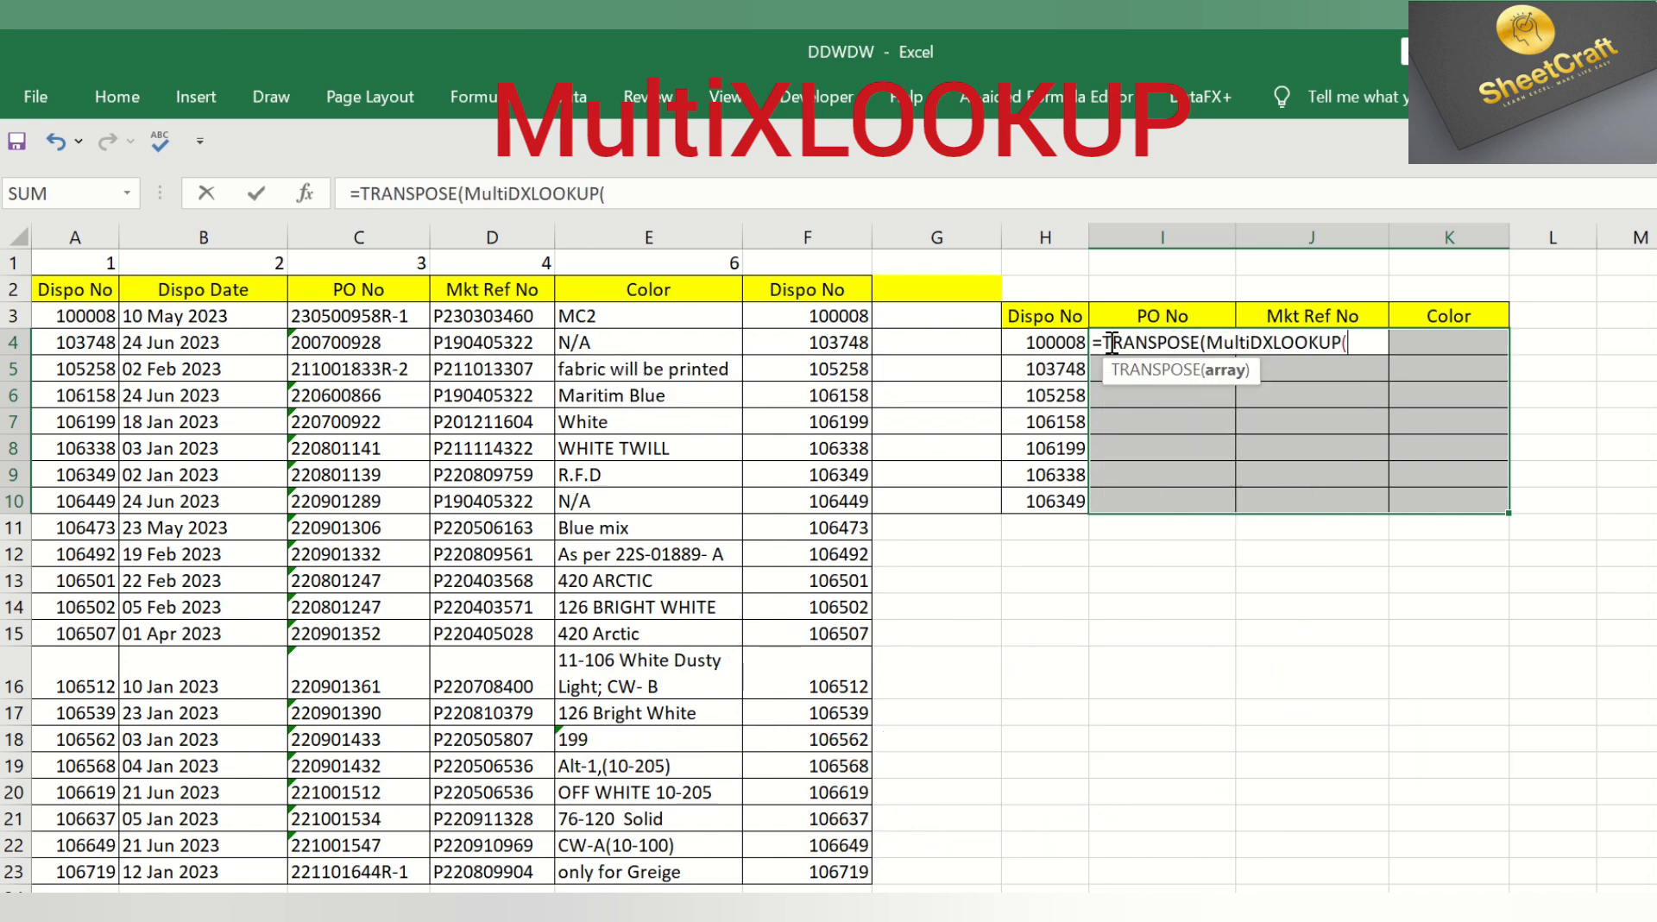
{"action": "left_click", "coordinate": [1068, 339]}
{"action": "type", "text": ","}
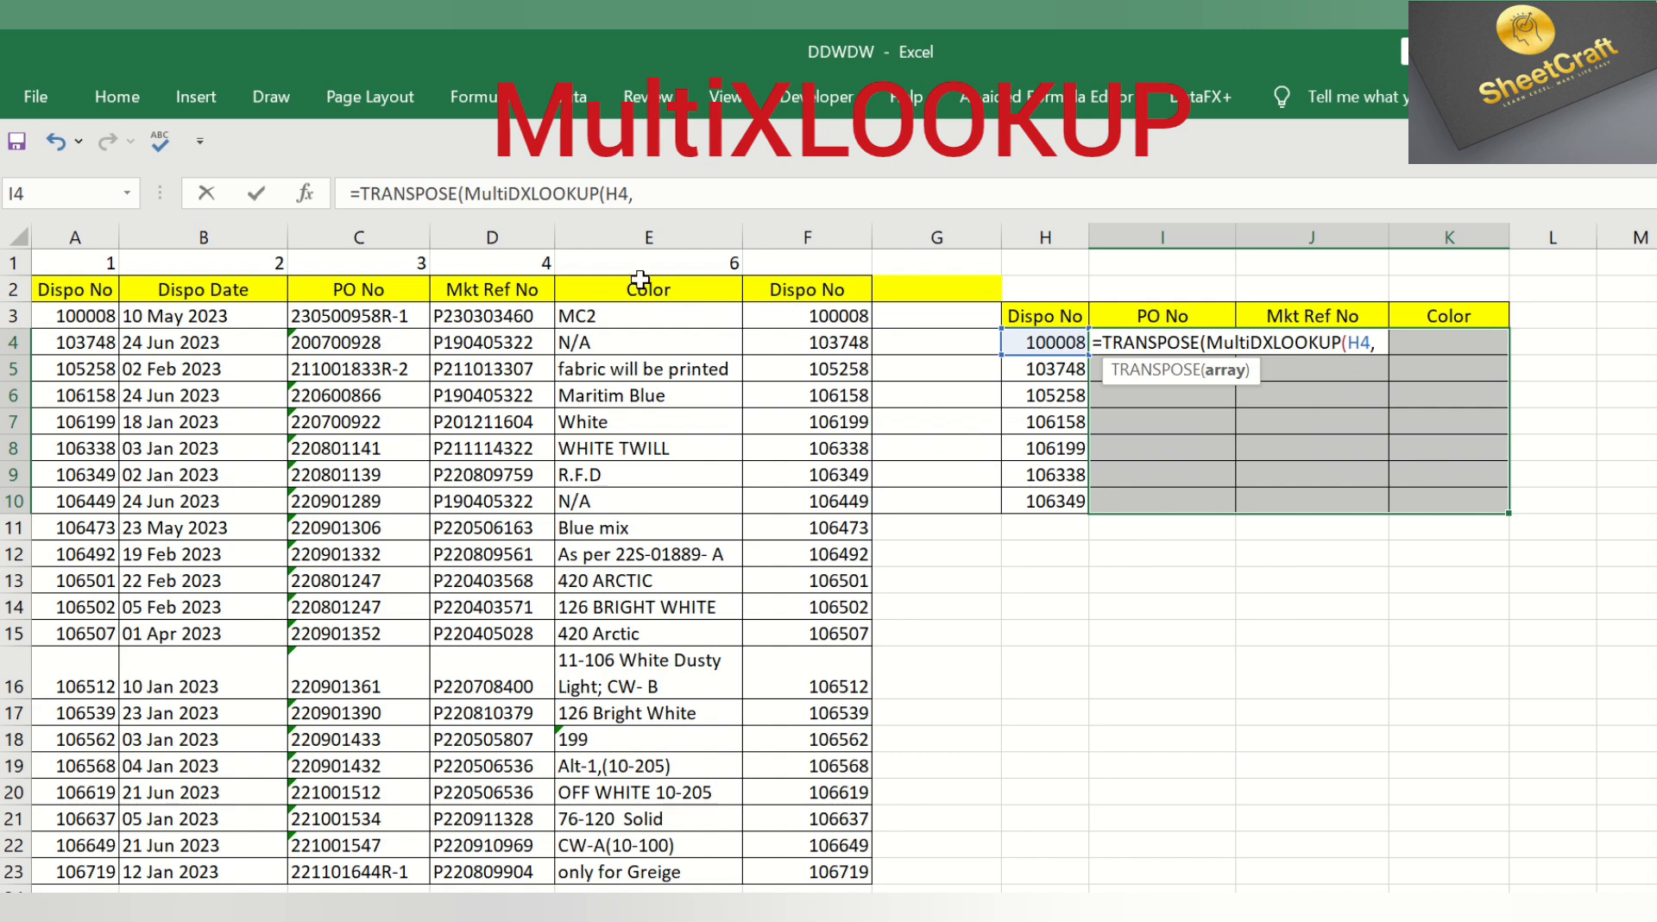
{"action": "left_click", "coordinate": [850, 224]}
{"action": "type", "text": ","}
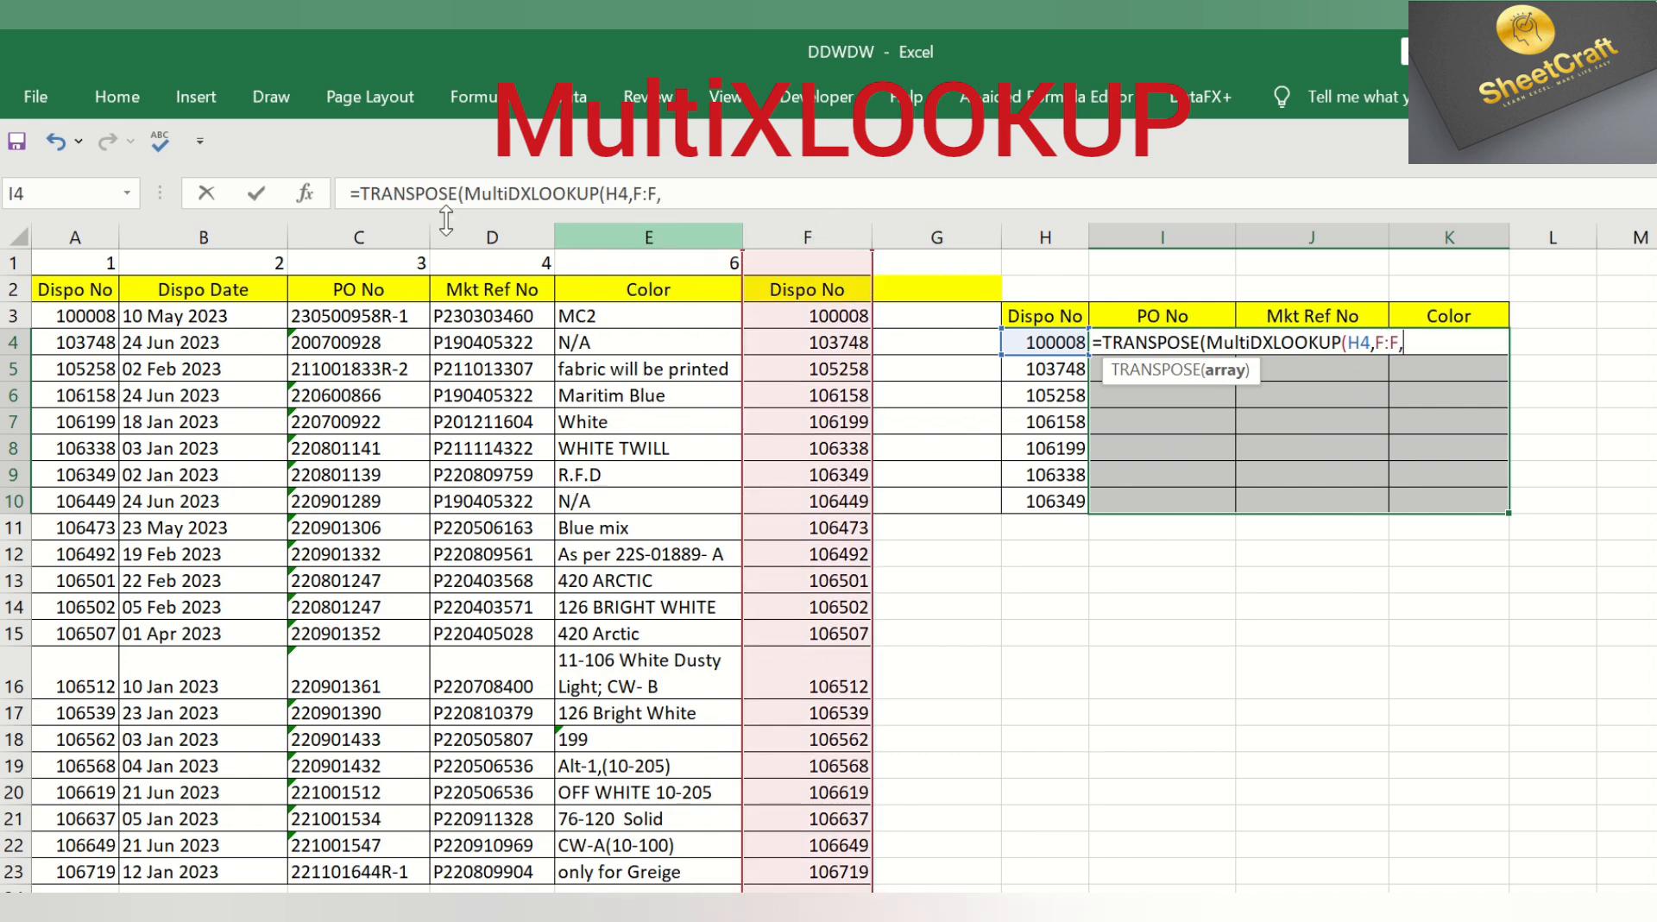
Add C:C, D:D and E:E as return ranges and enter the formula as an array formula in I4:K10, accepting the suggested correction
{"action": "left_click", "coordinate": [383, 229]}
{"action": "type", "text": ","}
{"action": "left_click", "coordinate": [497, 234]}
{"action": "type", "text": ",D:D,"}
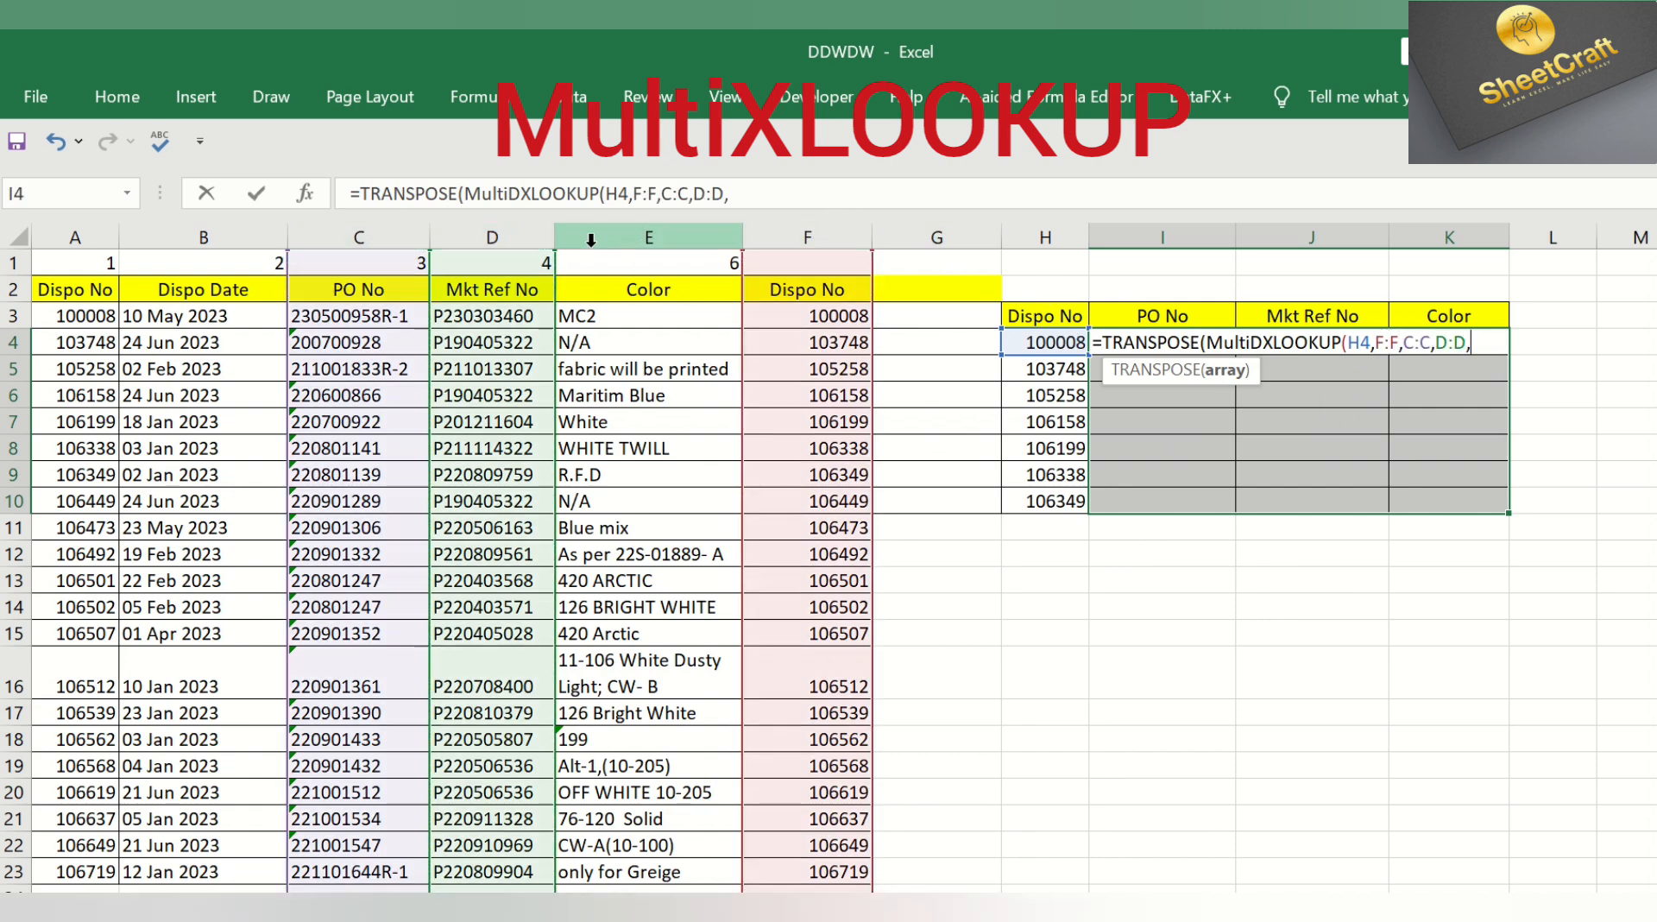
{"action": "left_click", "coordinate": [617, 240]}
{"action": "type", "text": ")"}
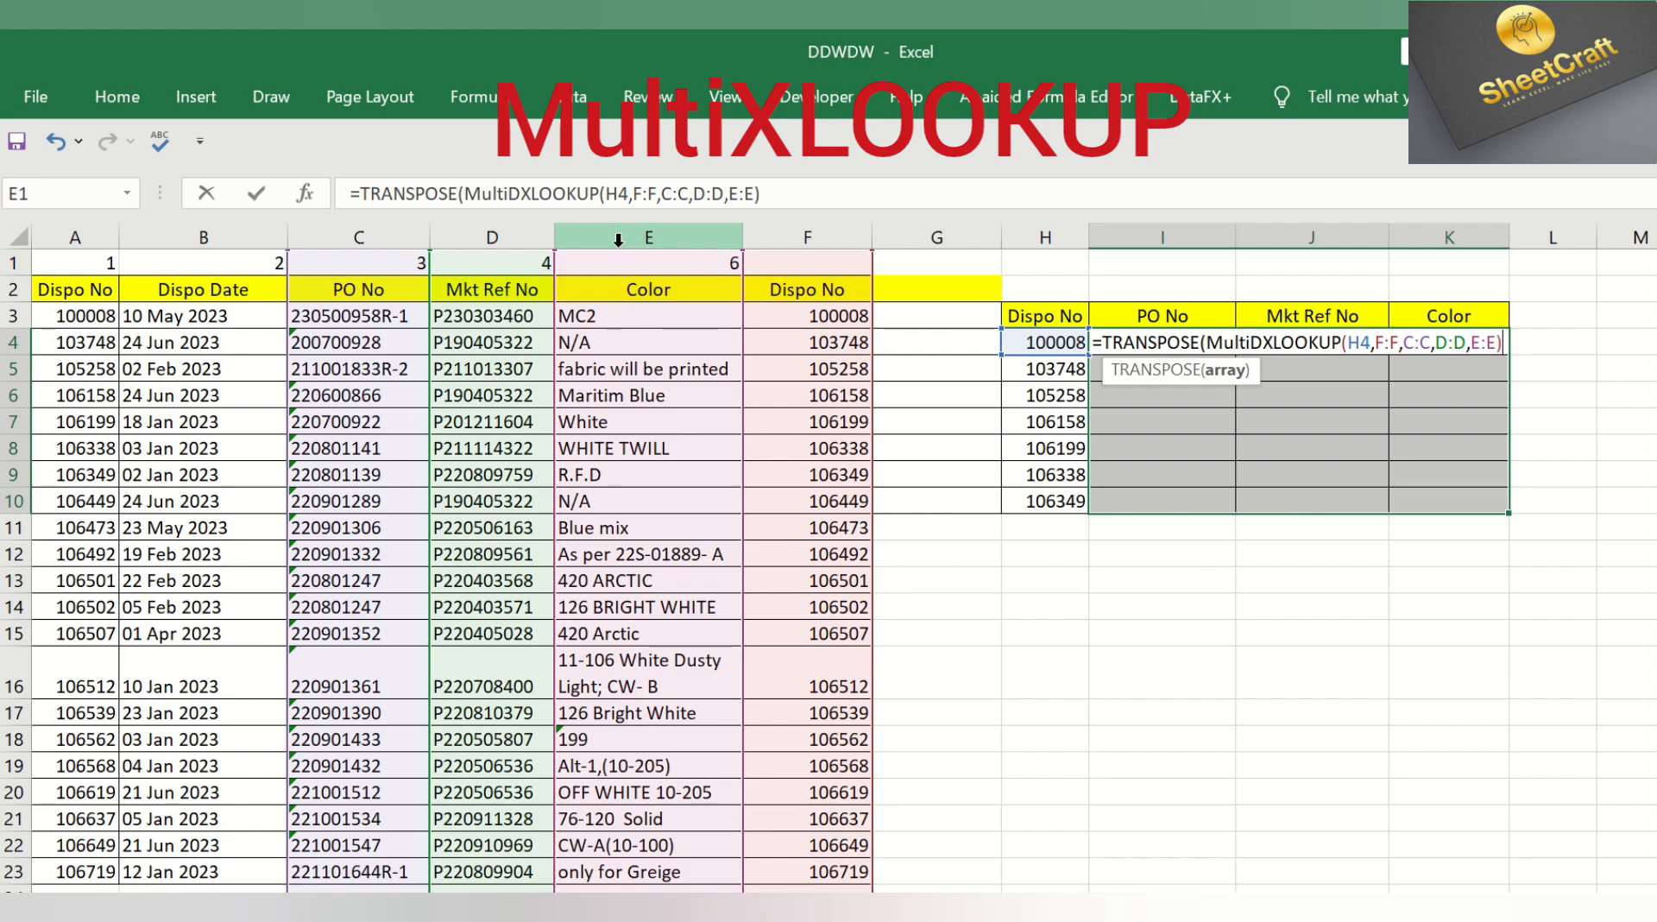
{"action": "key", "text": "ctrl+shift+Return"}
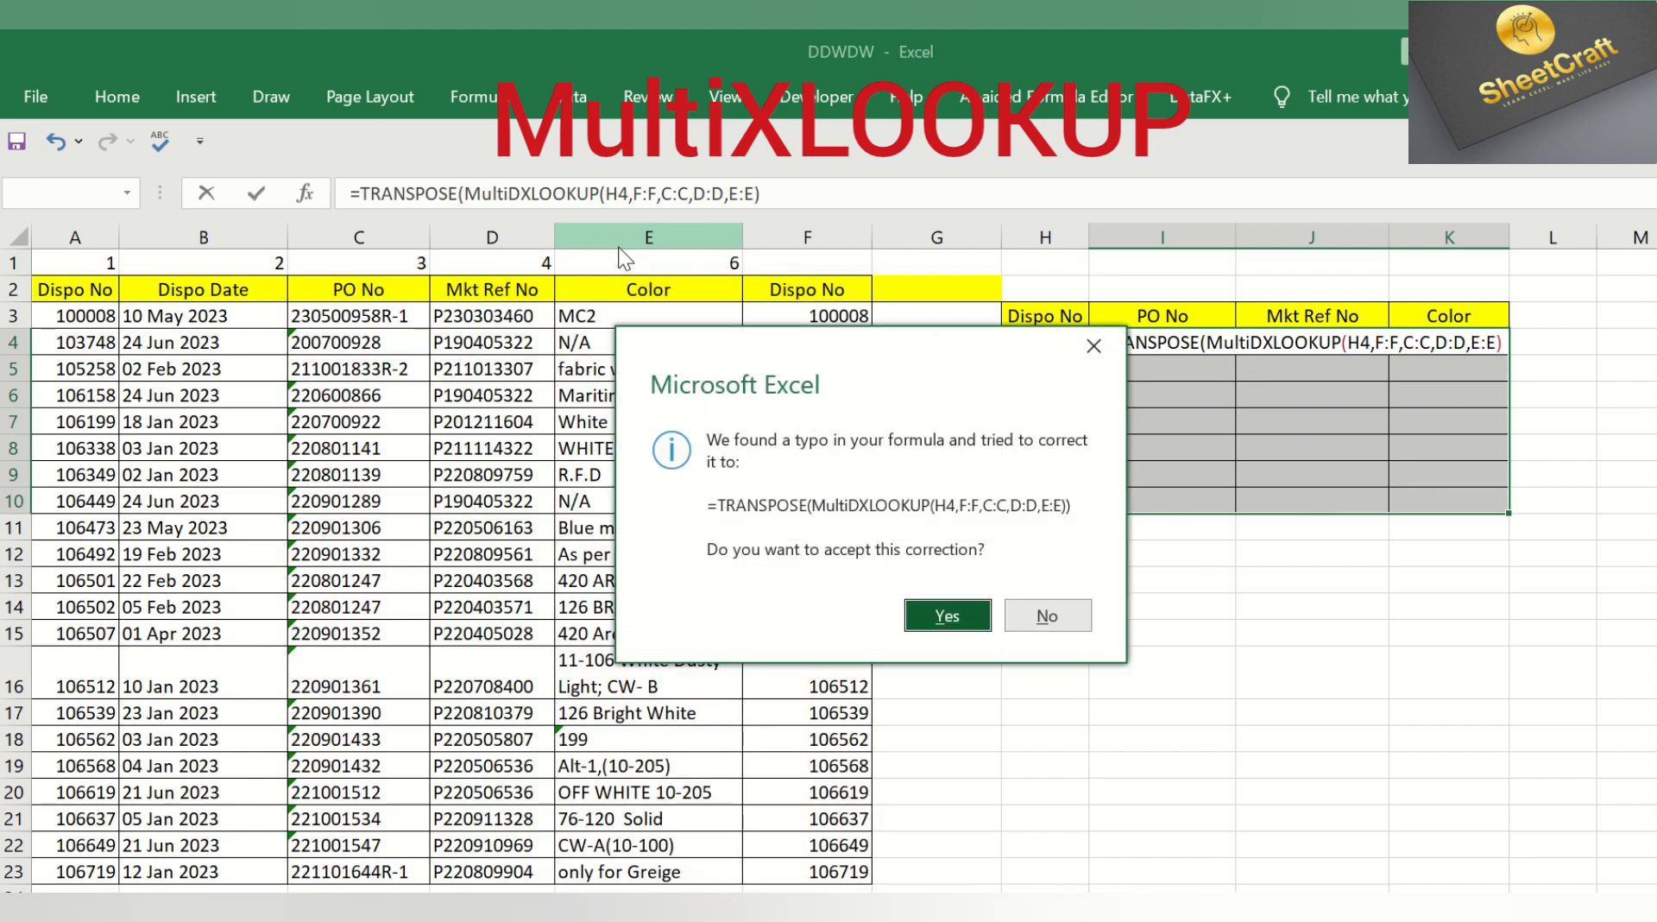
{"action": "key", "text": "Return"}
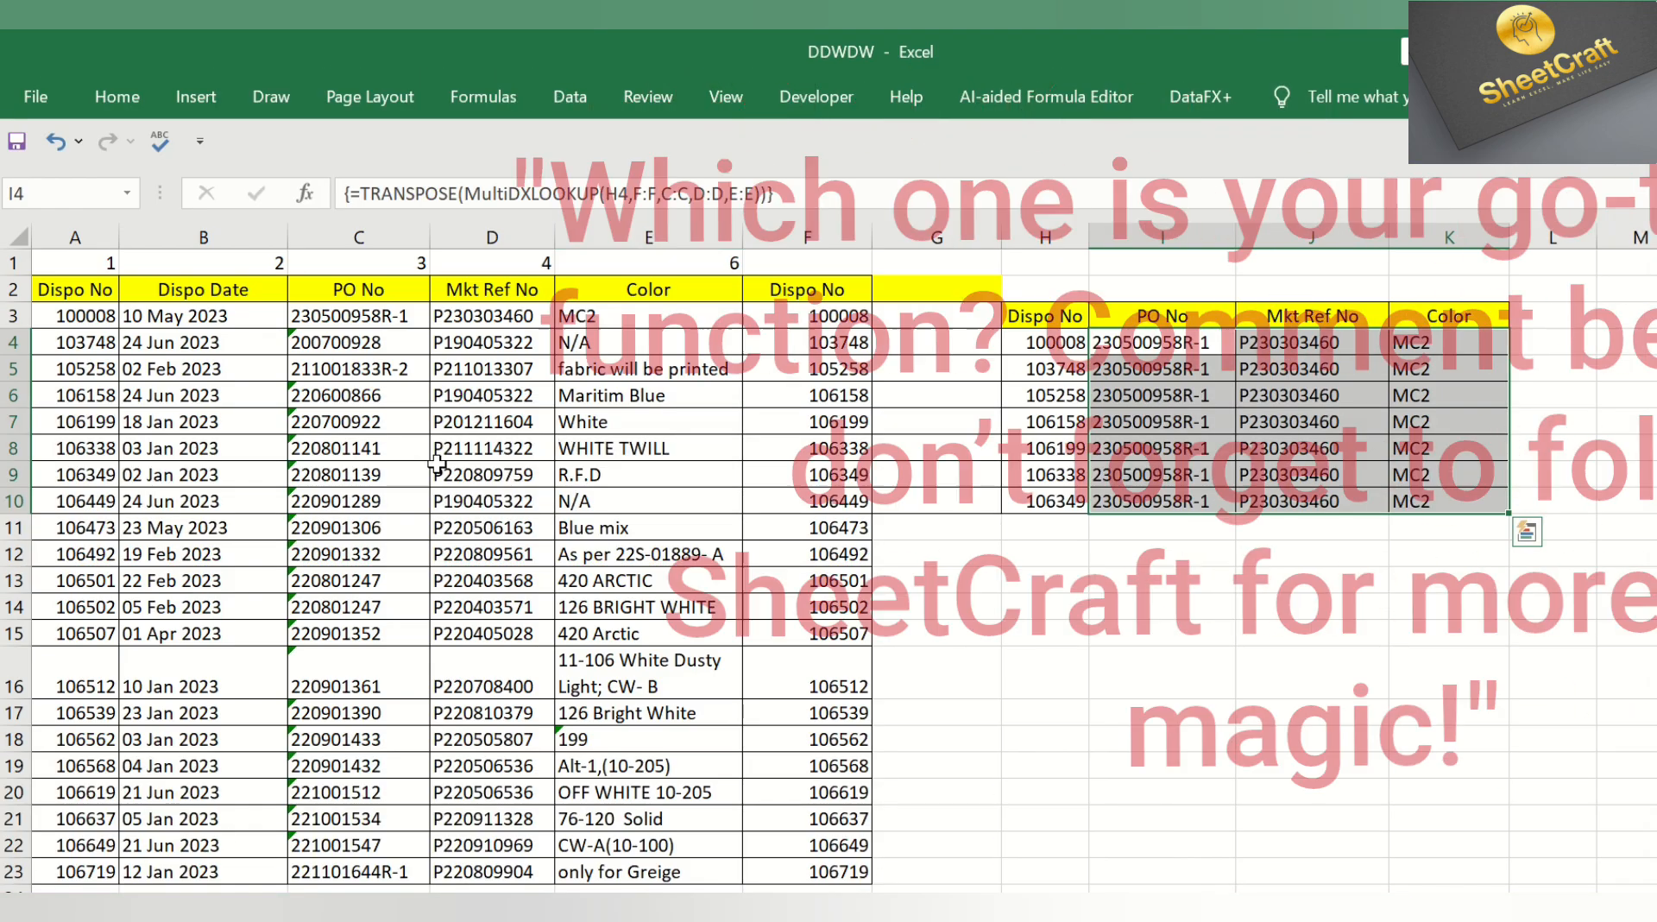